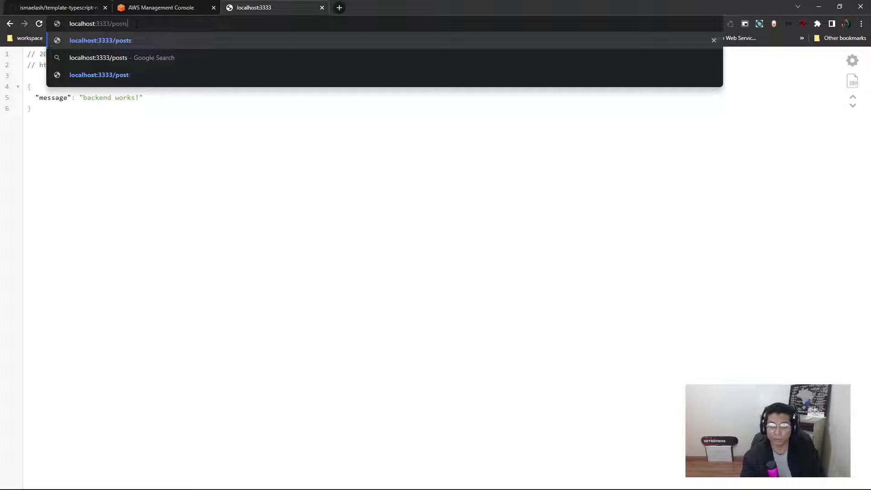
# Load localhost:3333/posts in Chrome, then return to VS Code to see the backend's error output
pyautogui.press('Return')
pyautogui.moveTo(164, 86); pyautogui.dragTo(156, 185)
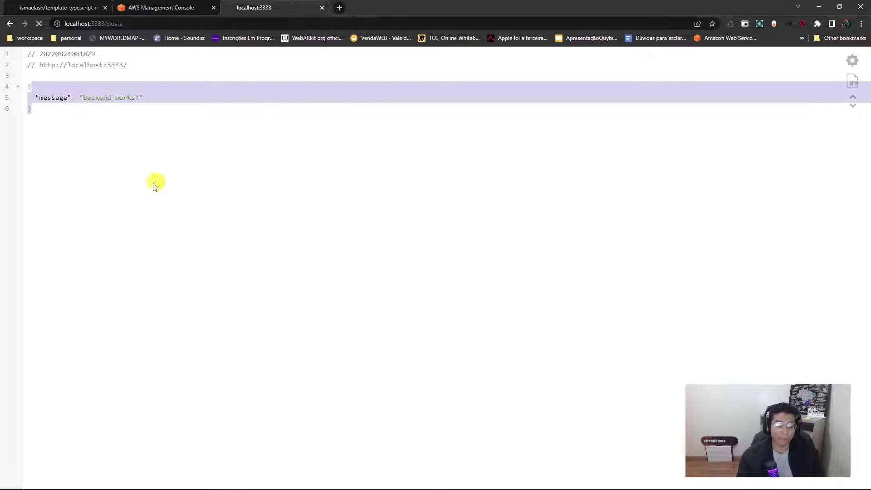
pyautogui.click(194, 166)
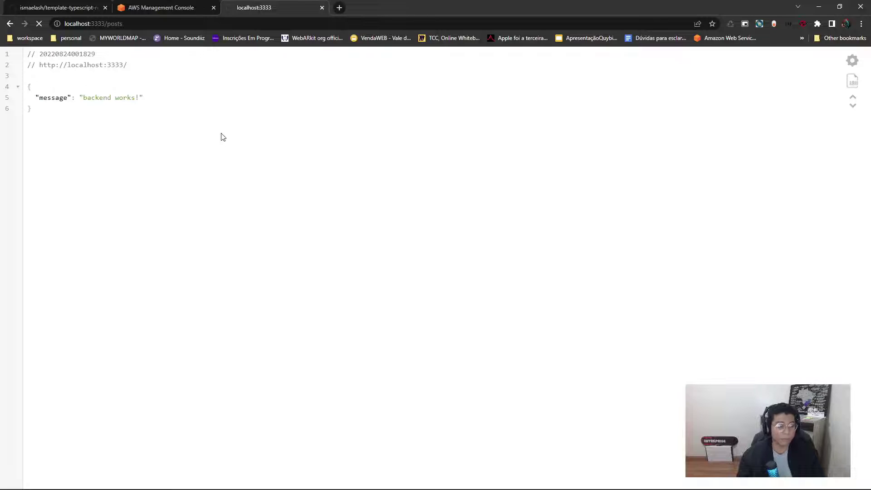
pyautogui.hotkey('alt', 'Tab')
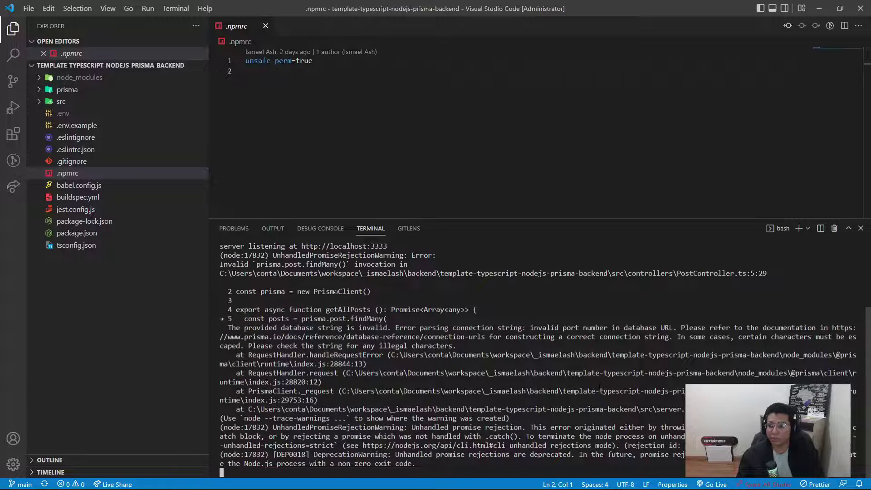
# Copy the Prisma database-port error, then check the placeholder DATABASE_URL in .env against the browser
pyautogui.moveTo(599, 385); pyautogui.dragTo(427, 284)
pyautogui.rightClick(427, 284)
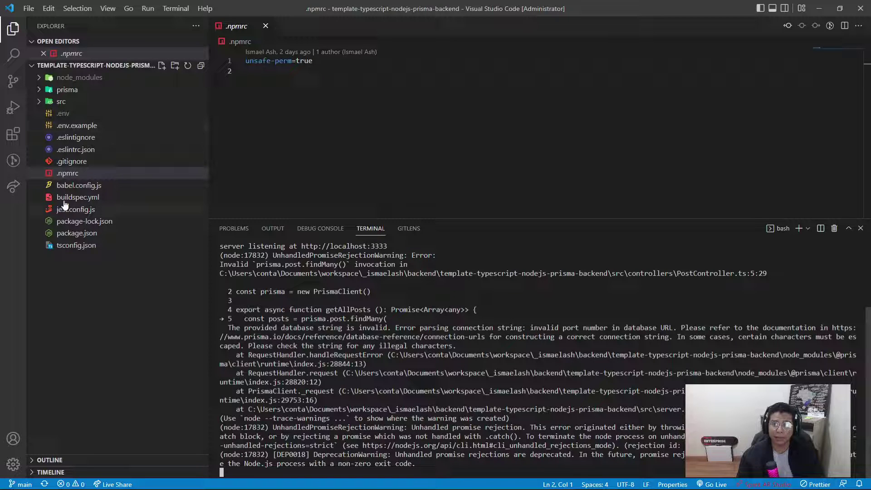
pyautogui.click(63, 114)
pyautogui.hotkey('ctrl', 'a')
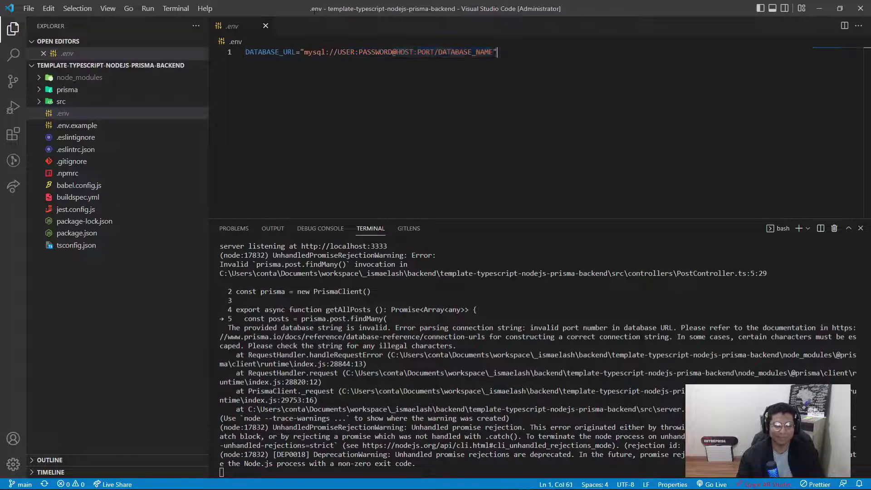
pyautogui.hotkey('alt', 'Tab')
pyautogui.hotkey('alt', 'Tab')
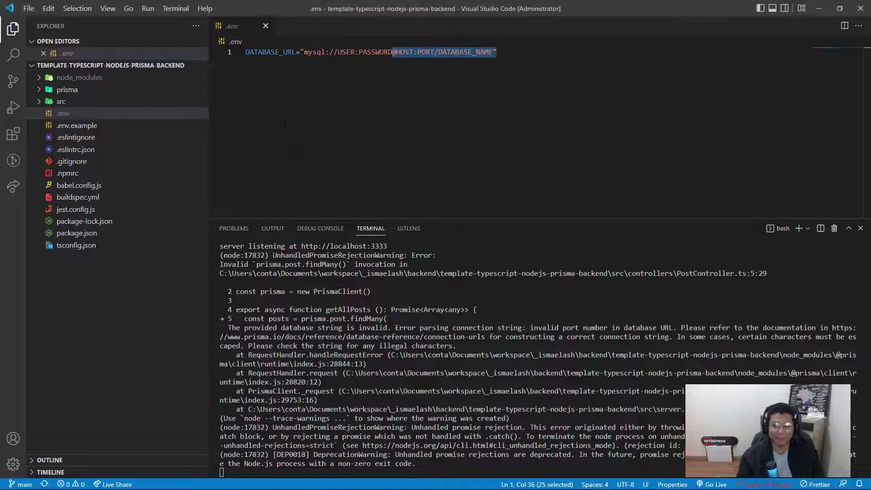
pyautogui.hotkey('alt', 'Tab')
pyautogui.moveTo(214, 76); pyautogui.dragTo(177, 107)
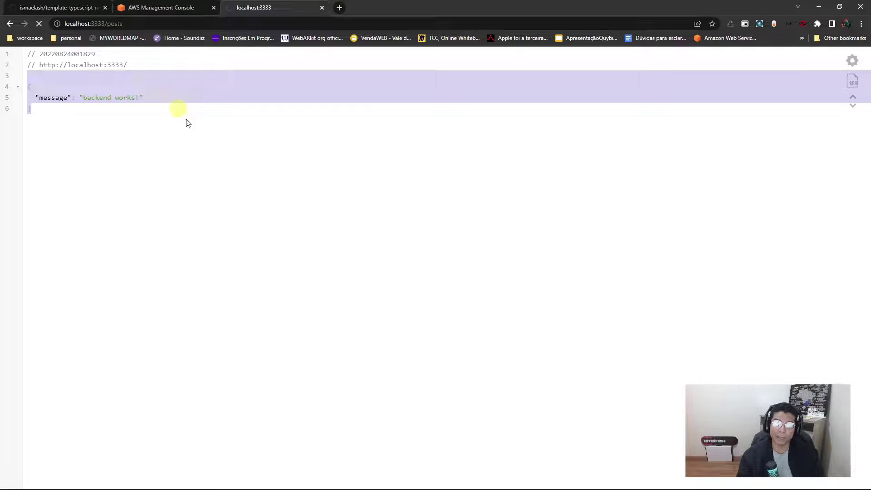
pyautogui.hotkey('alt', 'Tab')
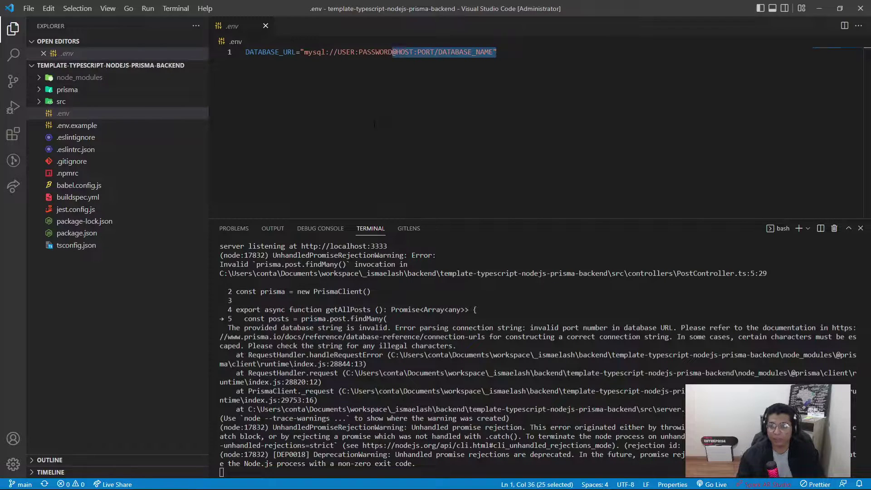
pyautogui.hotkey('alt', 'Tab')
# Start a new Elastic Beanstalk application and enter its name, api-prisma-rds
pyautogui.click(155, 8)
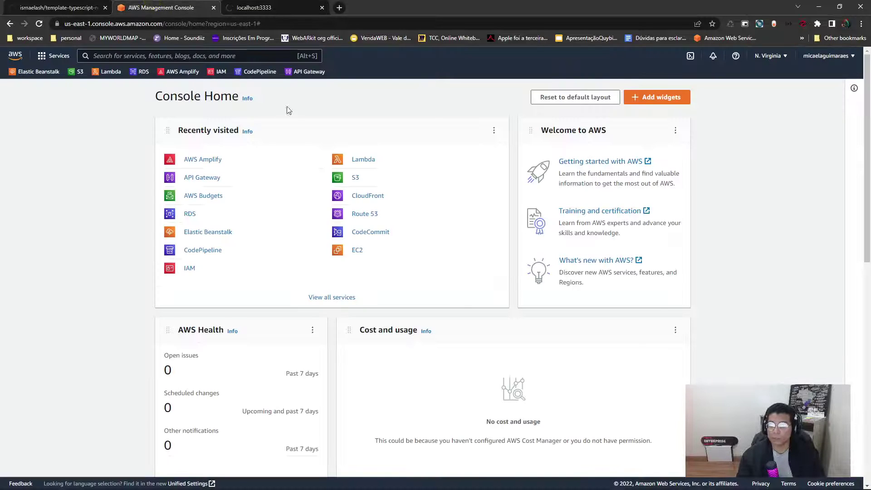
pyautogui.click(28, 72)
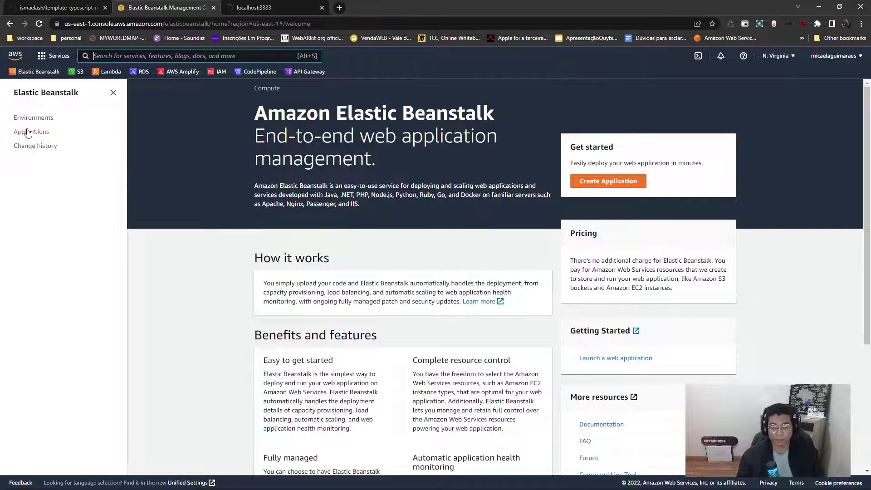
pyautogui.click(595, 179)
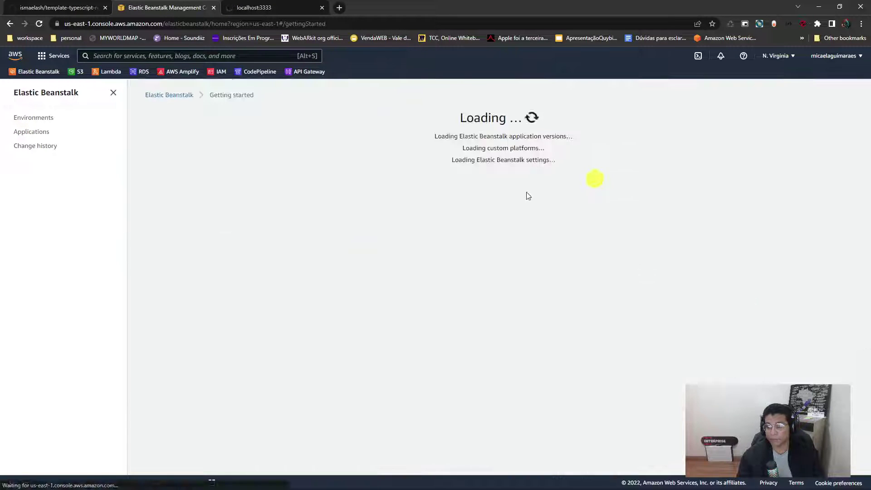
pyautogui.click(230, 220)
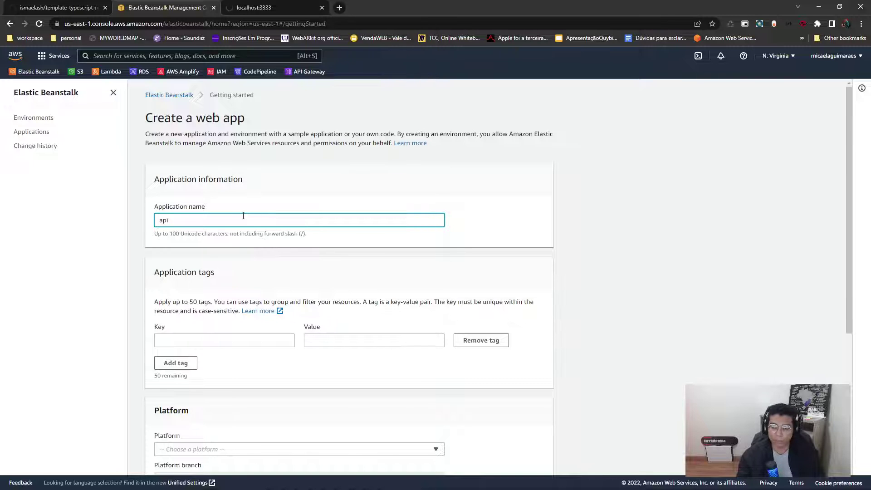
pyautogui.write('api-t')
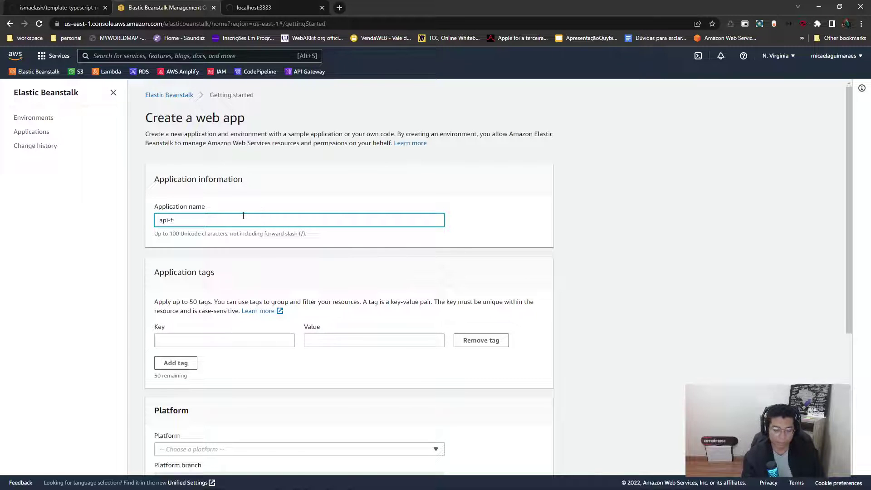
pyautogui.write('sprisma-rds')
pyautogui.hotkey('ctrl', 'a')
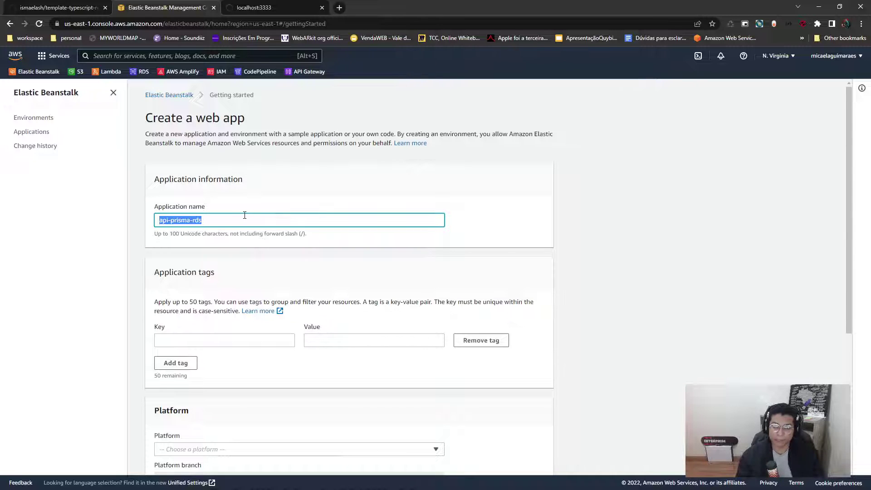
# Pick the Node.js platform, add a 'user' tag key, and create the application
pyautogui.scroll(-2, 210, 309)
pyautogui.click(249, 247)
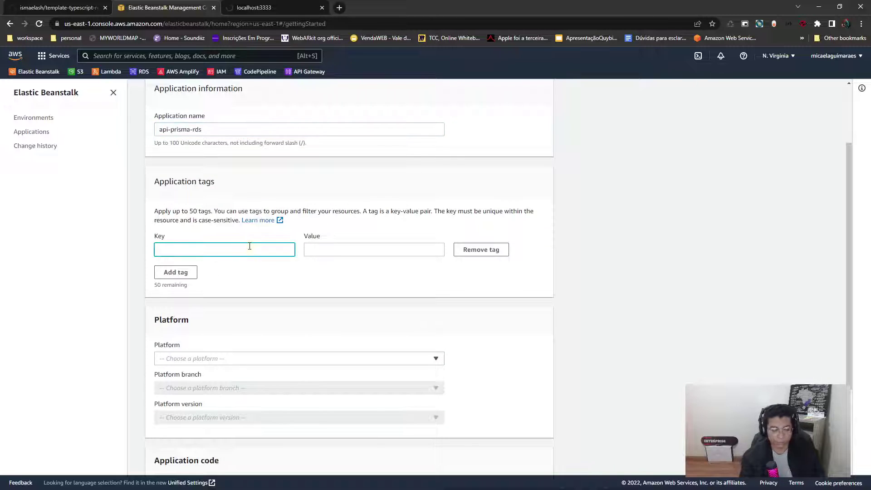
pyautogui.scroll(-3, 309, 278)
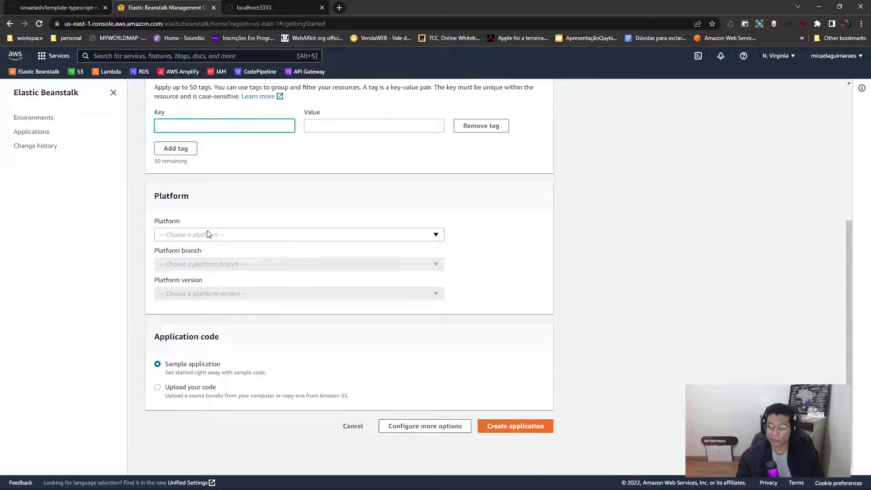
pyautogui.click(205, 234)
pyautogui.click(199, 317)
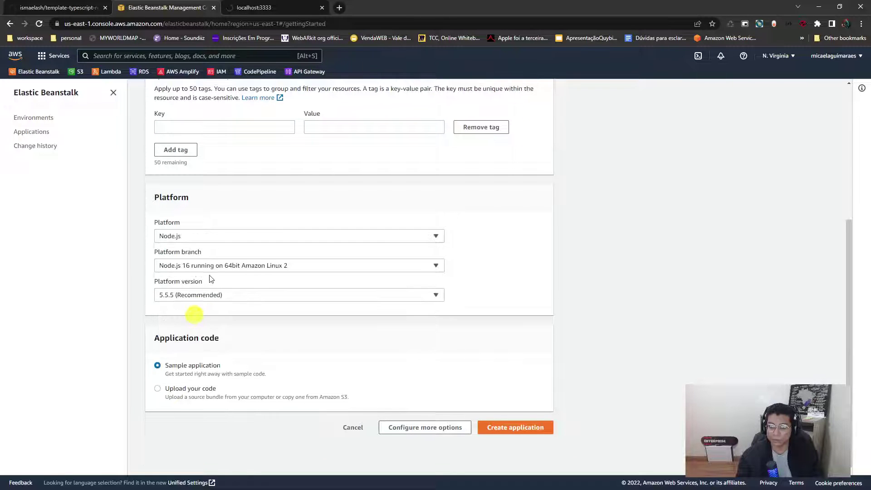
pyautogui.scroll(3, 191, 281)
pyautogui.click(179, 258)
pyautogui.write('use')
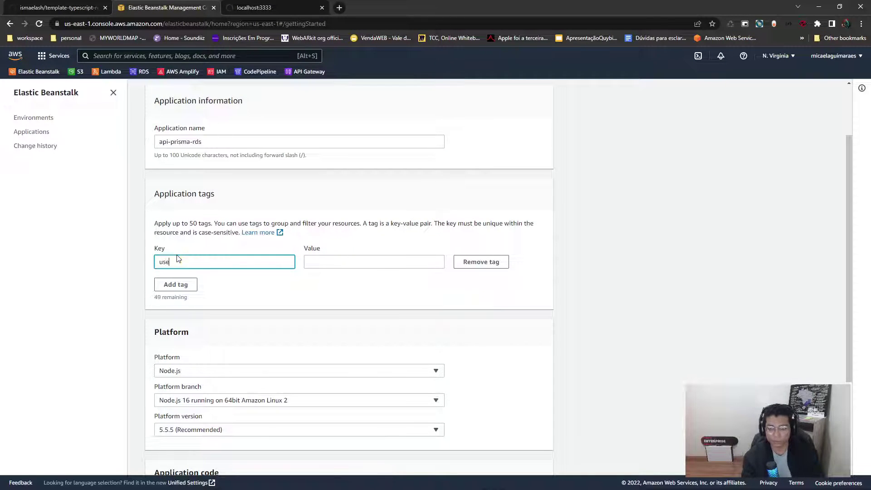
pyautogui.write('r')
pyautogui.press('Tab')
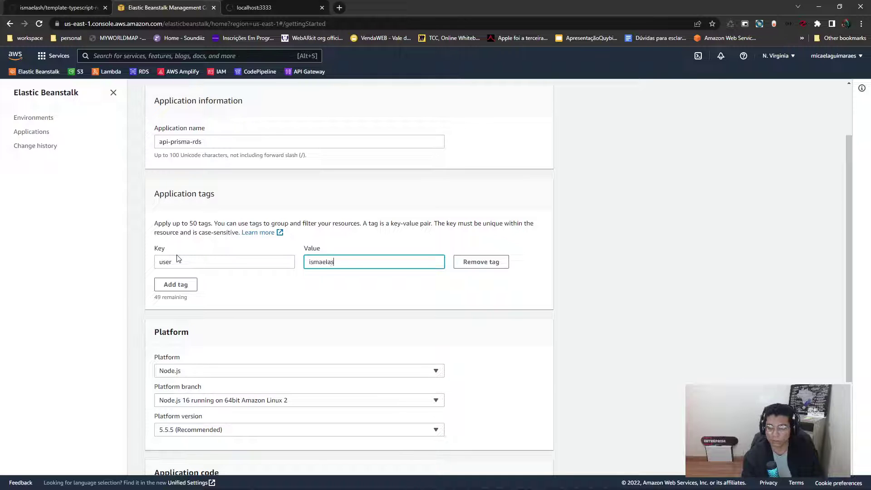
pyautogui.scroll(-3, 179, 258)
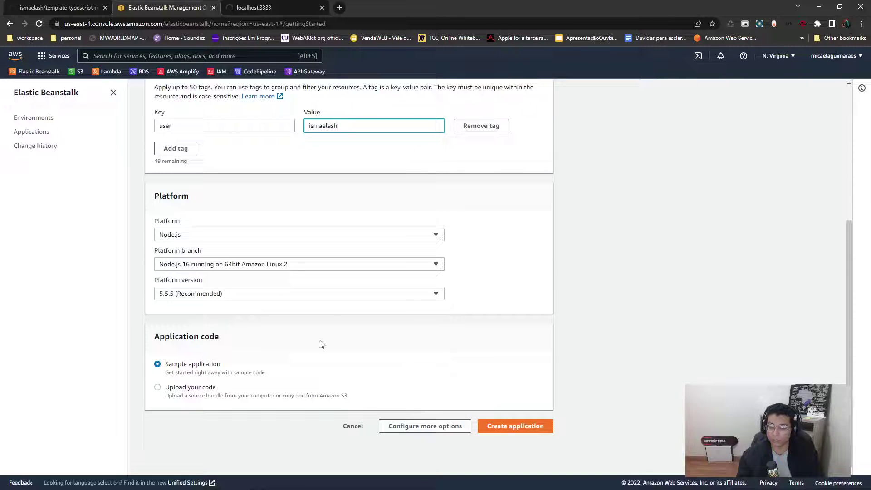
pyautogui.click(540, 429)
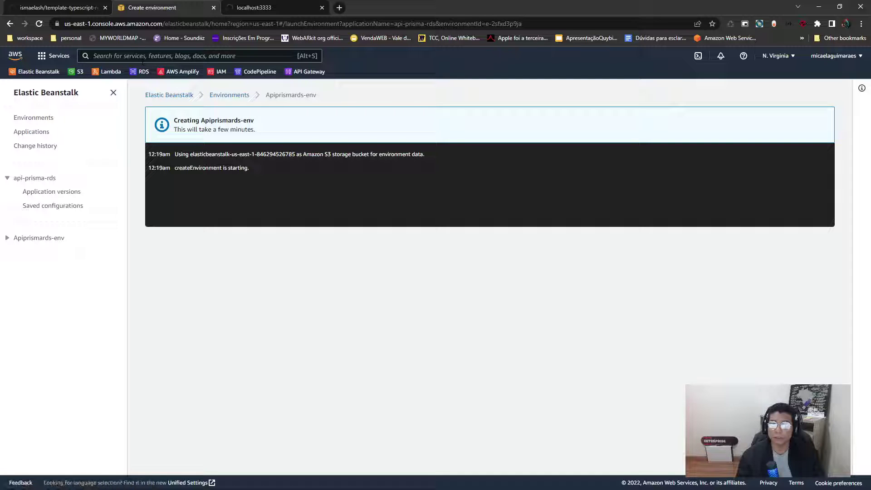
# Open CodePipeline to view its still-empty pipelines list
pyautogui.click(260, 72)
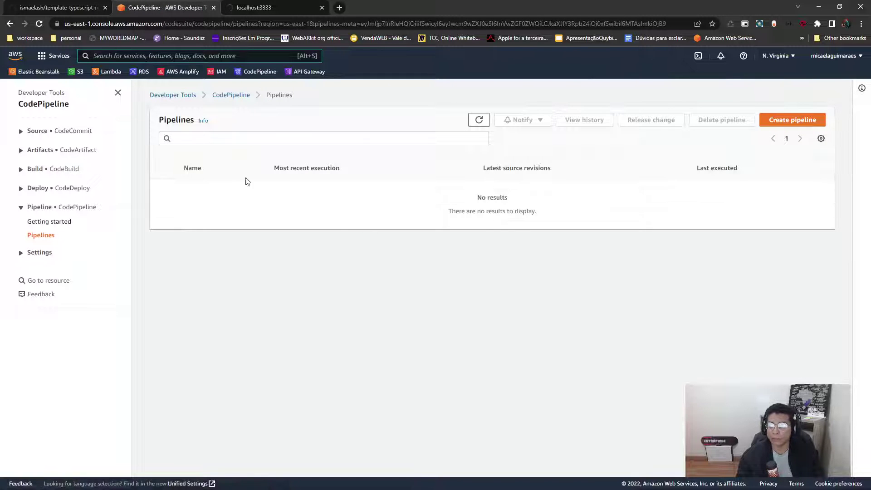
# Start a new pipeline named api-ts-prisma-rds-main
pyautogui.click(803, 118)
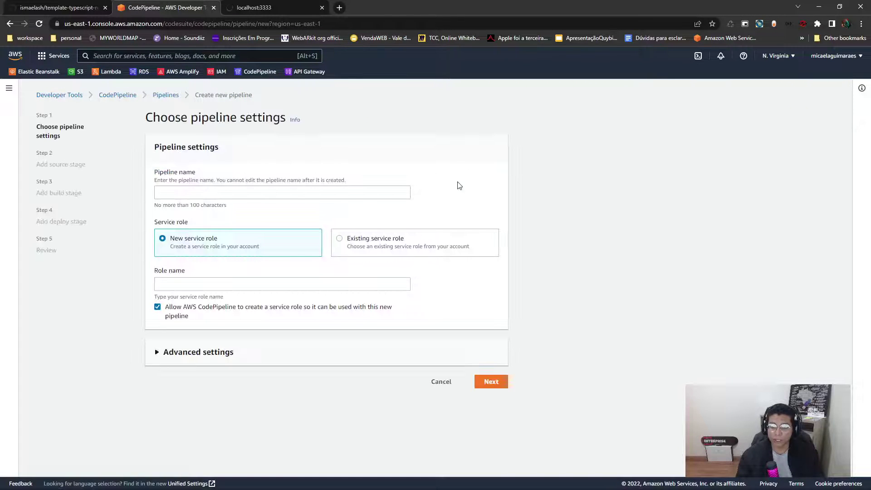
pyautogui.click(259, 198)
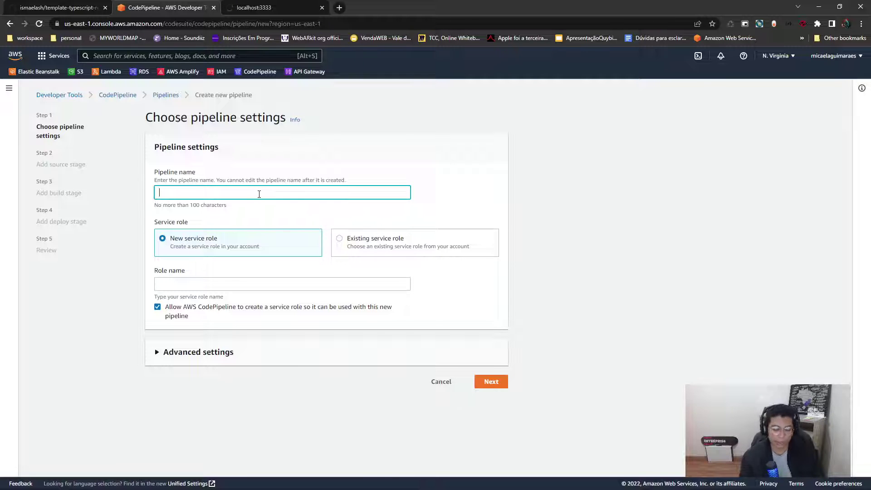
pyautogui.write('api-')
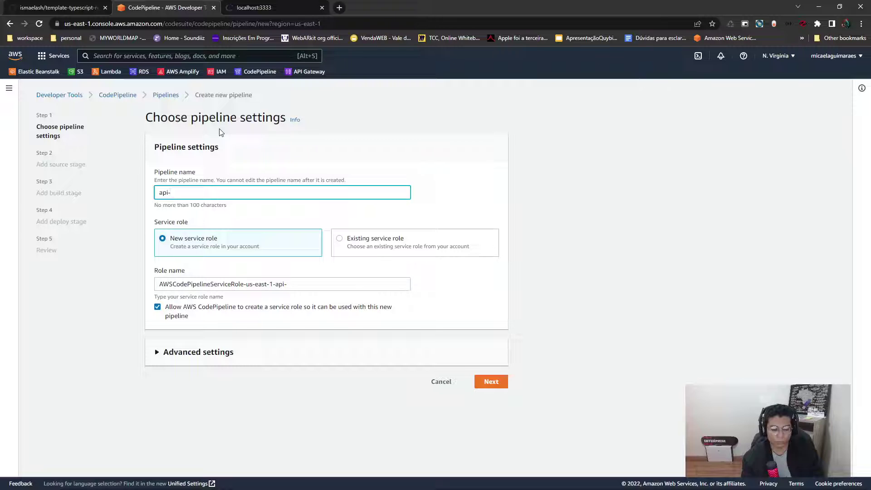
pyautogui.write('ts-pri')
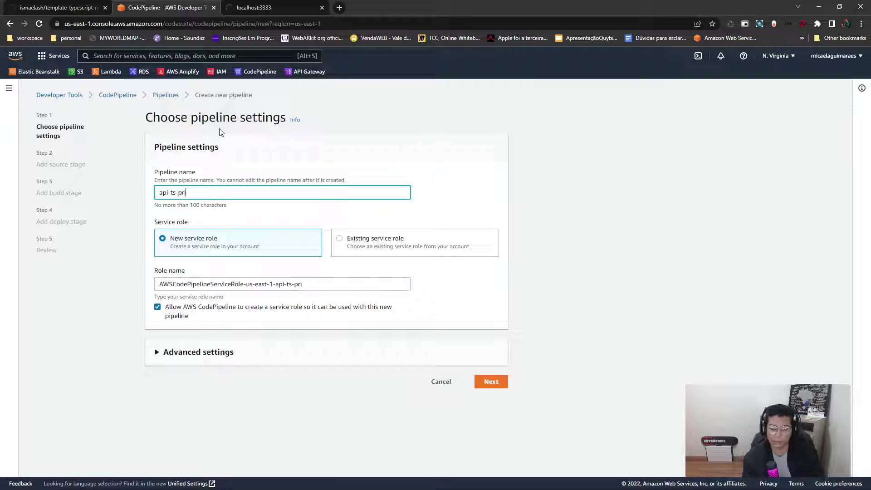
pyautogui.write('sma-r')
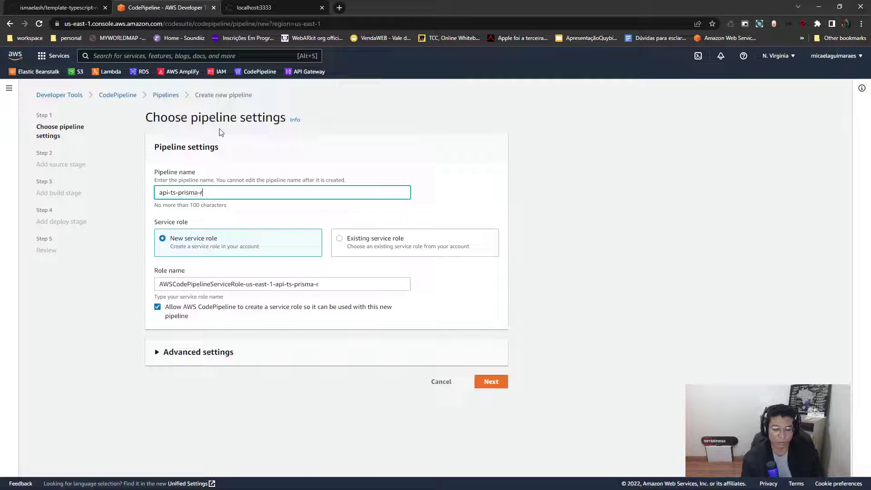
pyautogui.write('d')
pyautogui.press('BackSpace')
pyautogui.write('ds-m')
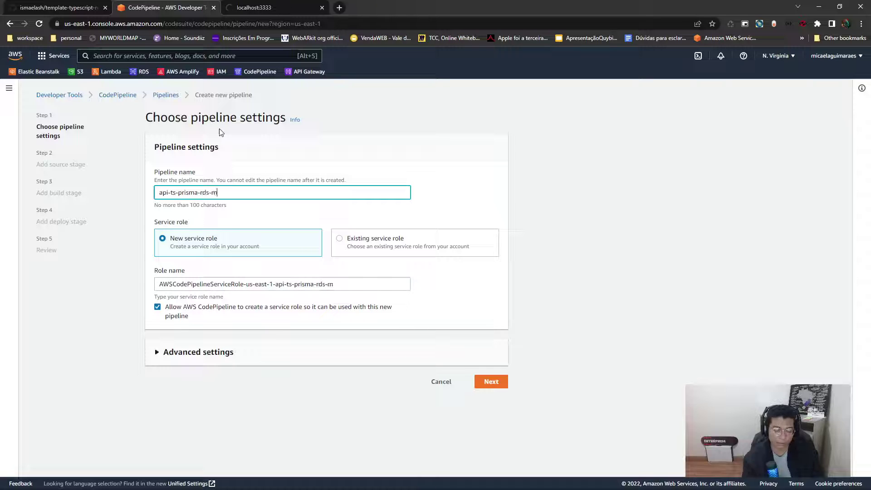
pyautogui.write('ain')
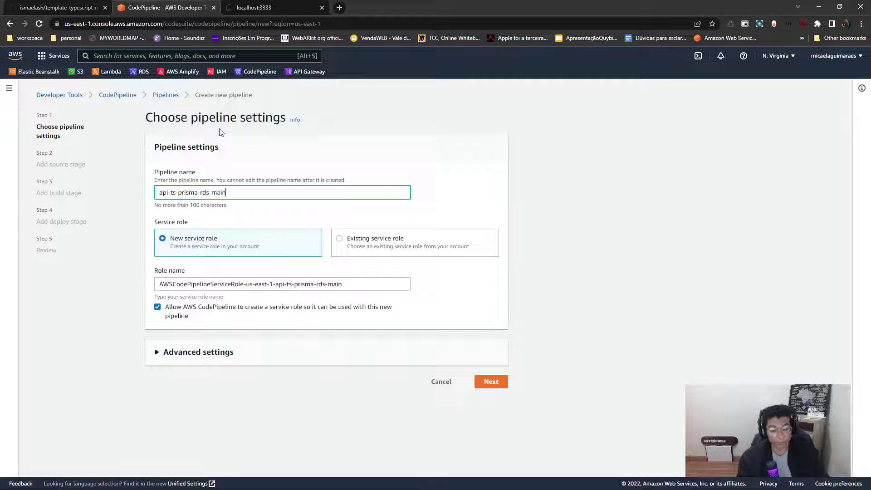
# Keep a new service role, review advanced settings, and advance to the source stage
pyautogui.click(218, 352)
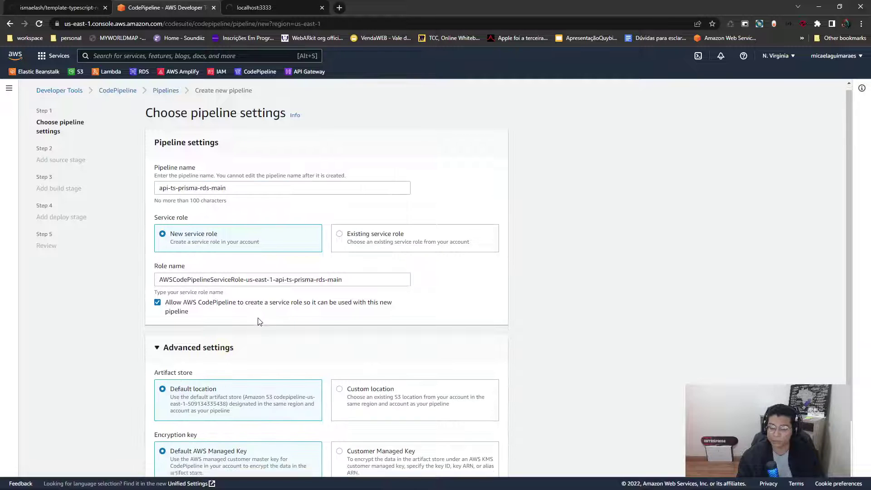
pyautogui.scroll(-2, 259, 321)
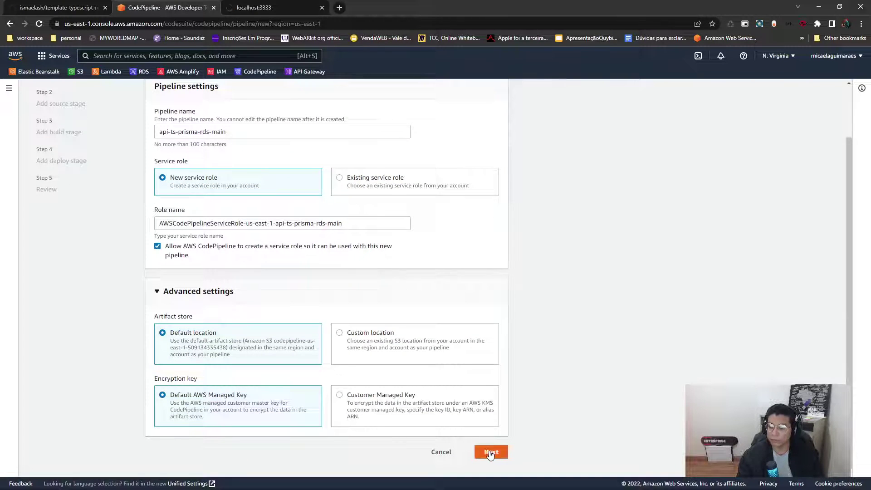
pyautogui.click(490, 452)
pyautogui.click(217, 195)
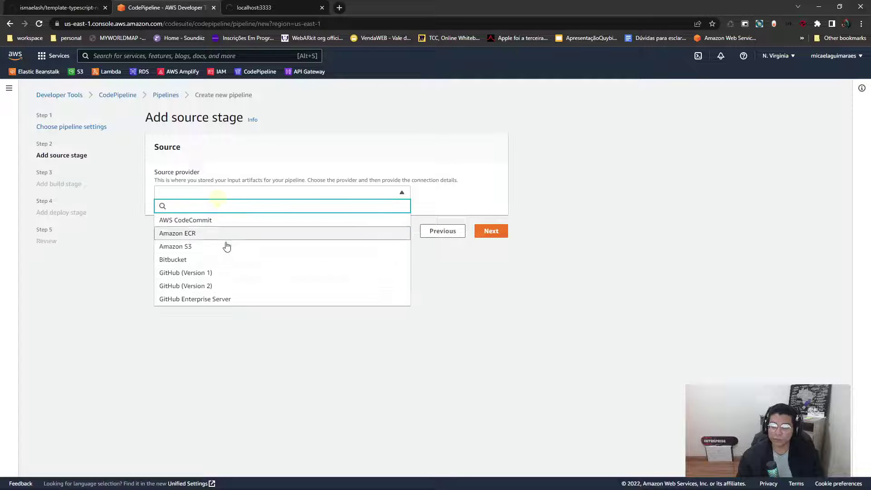
# Choose GitHub (Version 2) as the source provider and begin a new GitHub connection
pyautogui.click(225, 285)
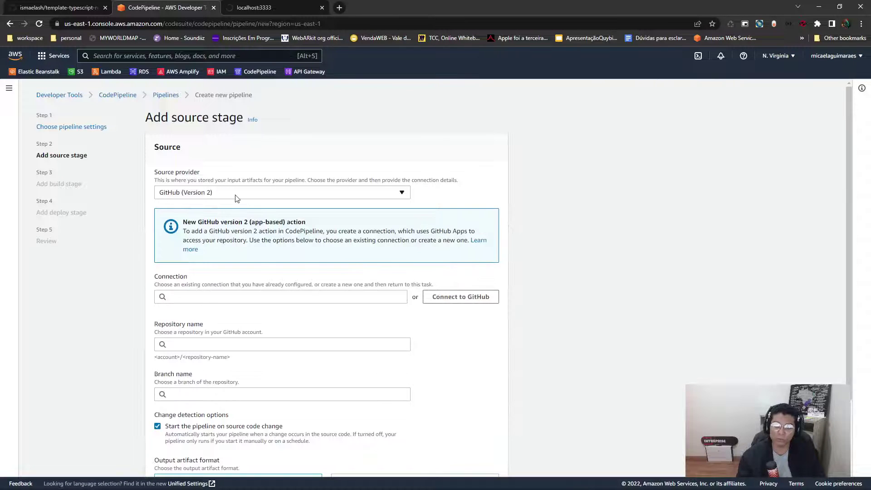
pyautogui.click(271, 296)
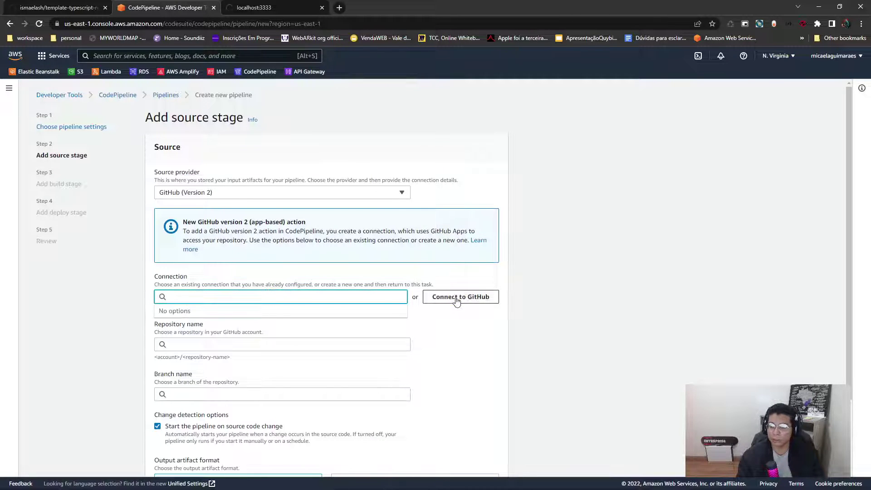
pyautogui.click(457, 297)
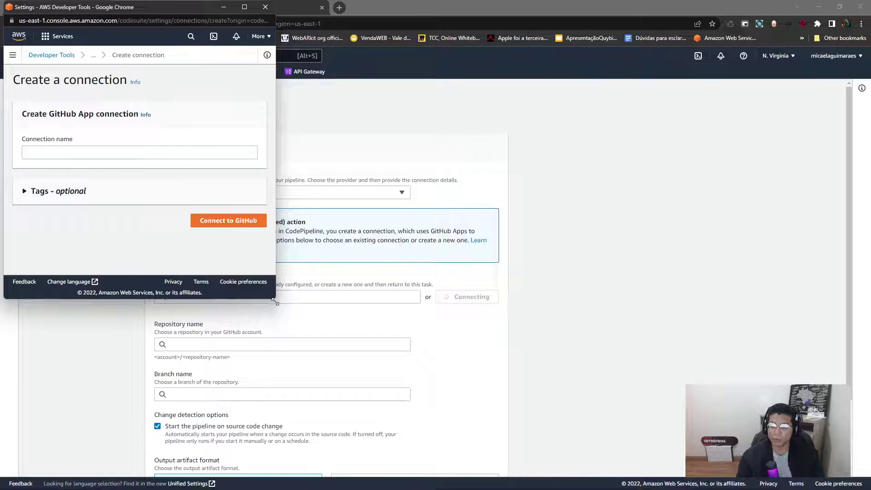
pyautogui.moveTo(276, 302); pyautogui.dragTo(651, 368)
# Name the connection, add a 'user' tag with the owner's username, and install the AWS connector app
pyautogui.click(196, 171)
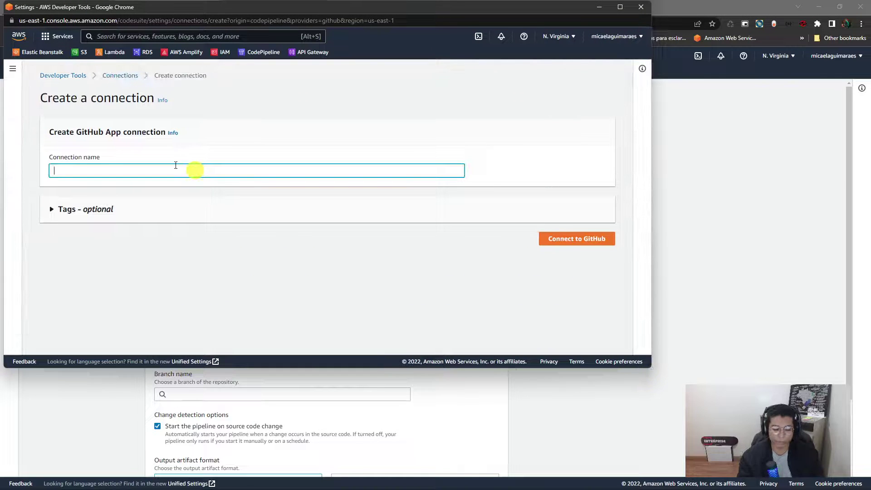
pyautogui.write('ismaelash')
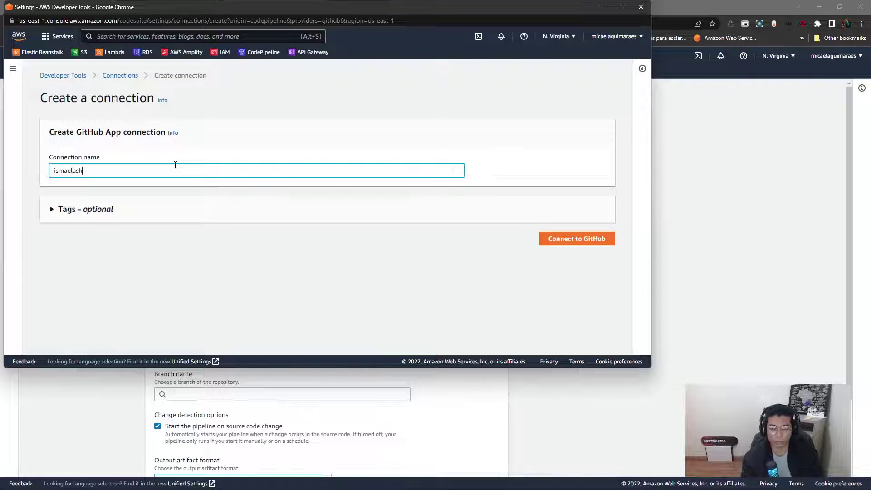
pyautogui.click(157, 214)
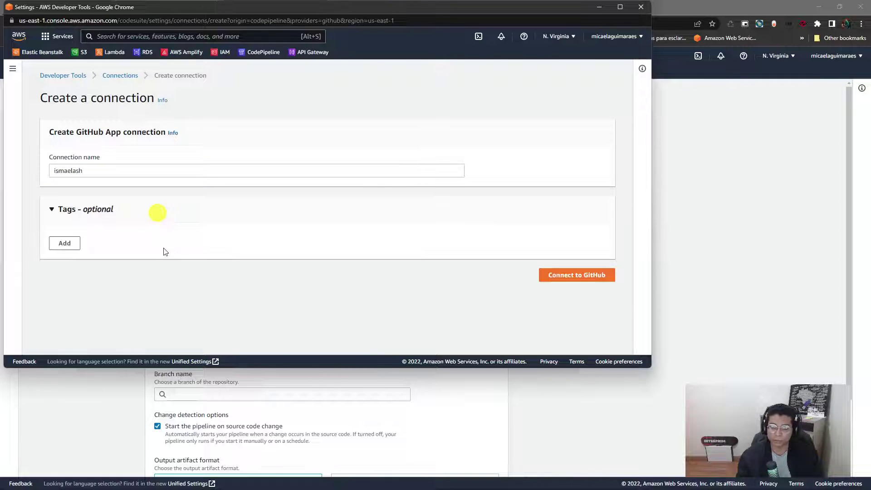
pyautogui.click(62, 246)
pyautogui.click(106, 256)
pyautogui.write('user')
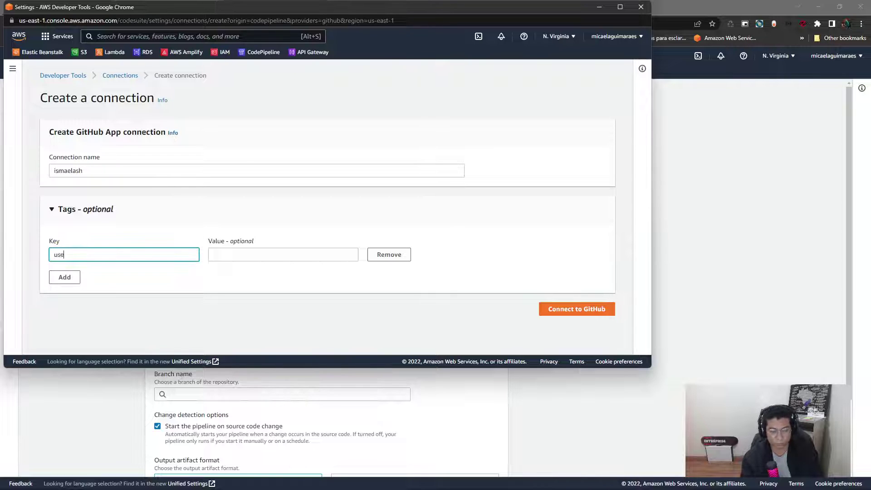
pyautogui.press('Tab')
pyautogui.write('ismaelash')
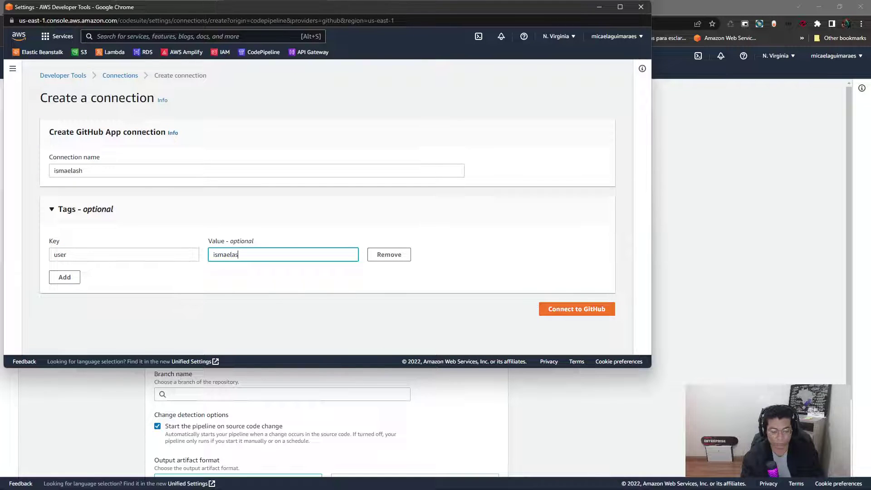
pyautogui.click(593, 315)
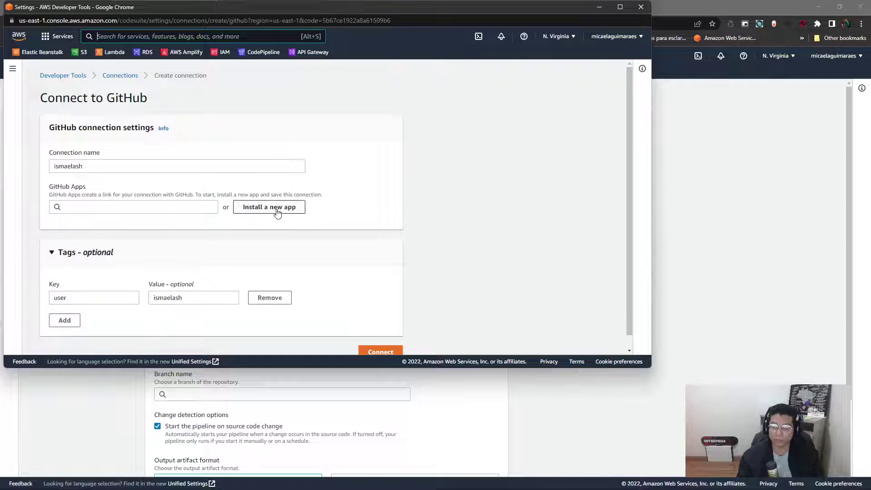
pyautogui.click(274, 208)
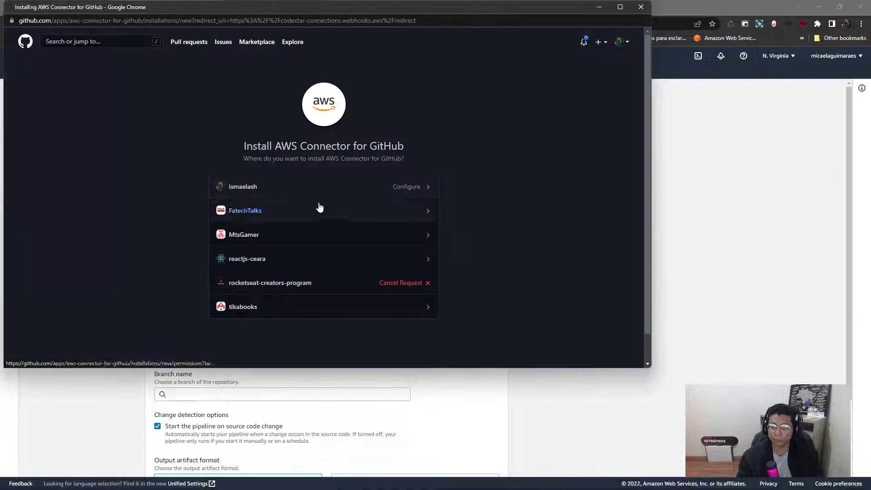
pyautogui.click(331, 188)
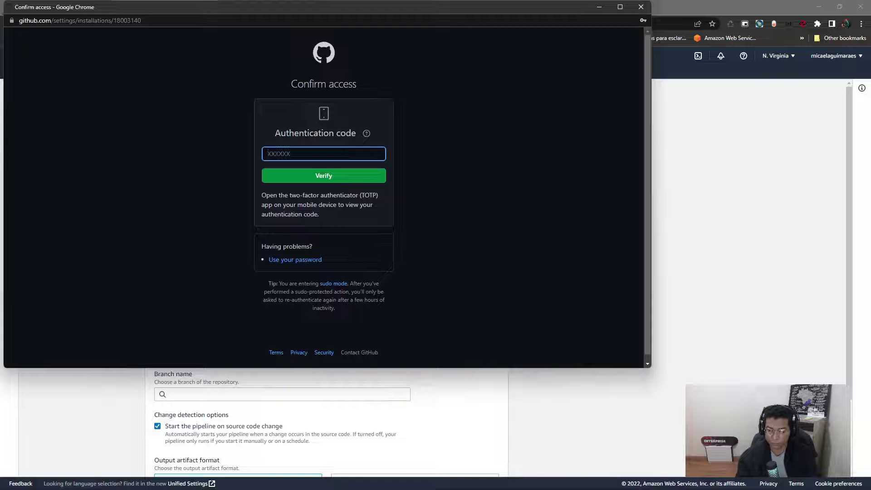
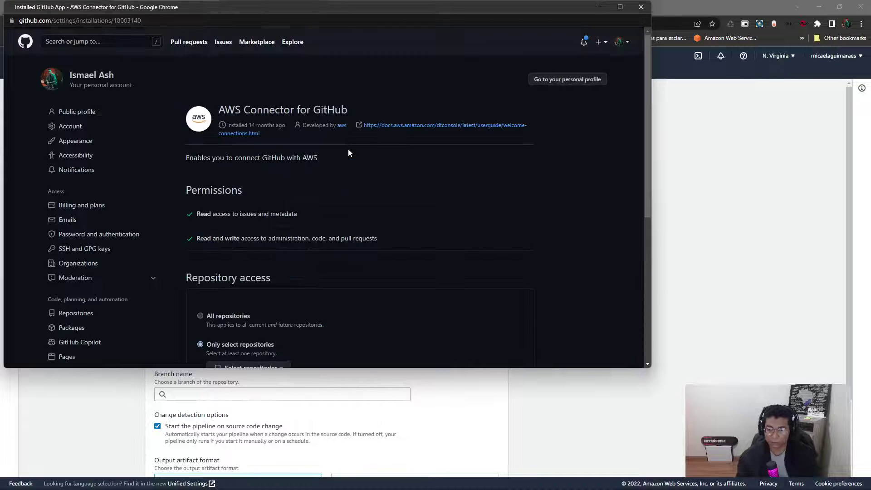
# Confirm access with the two-factor code and limit the app to only selected repositories
pyautogui.scroll(-4, 340, 181)
pyautogui.click(252, 163)
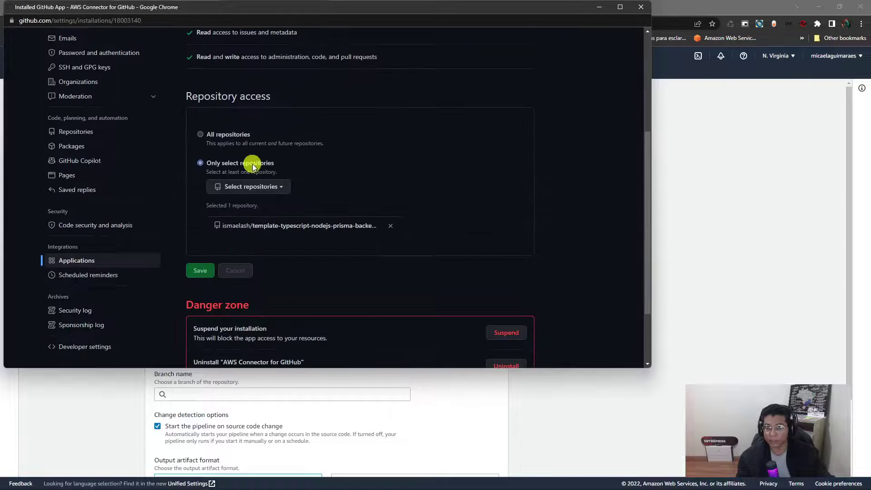
pyautogui.click(235, 134)
pyautogui.click(233, 163)
pyautogui.click(257, 186)
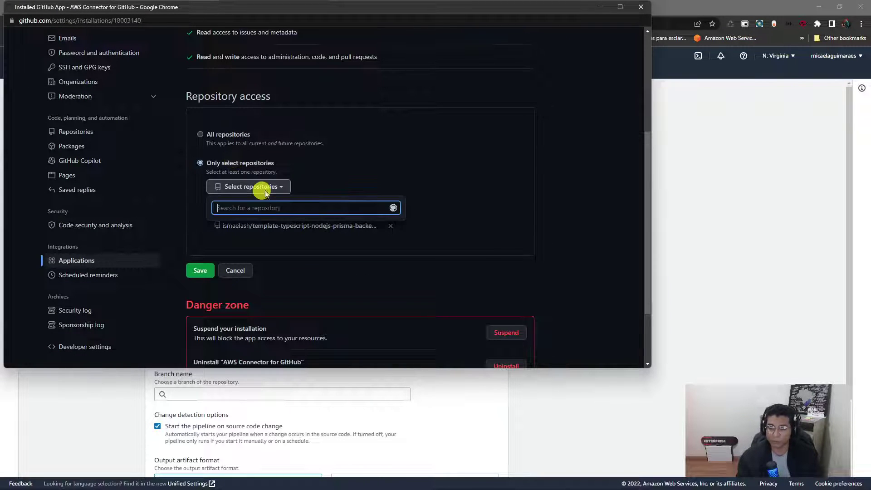
pyautogui.write('typ')
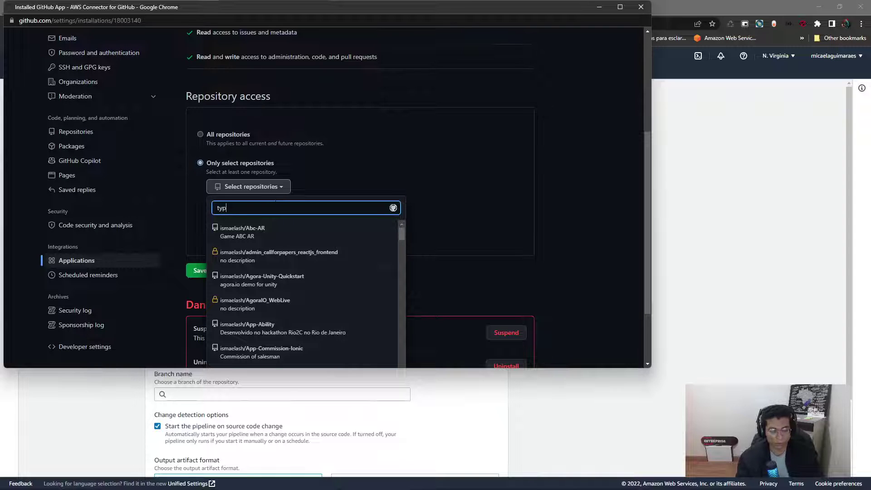
pyautogui.write('e')
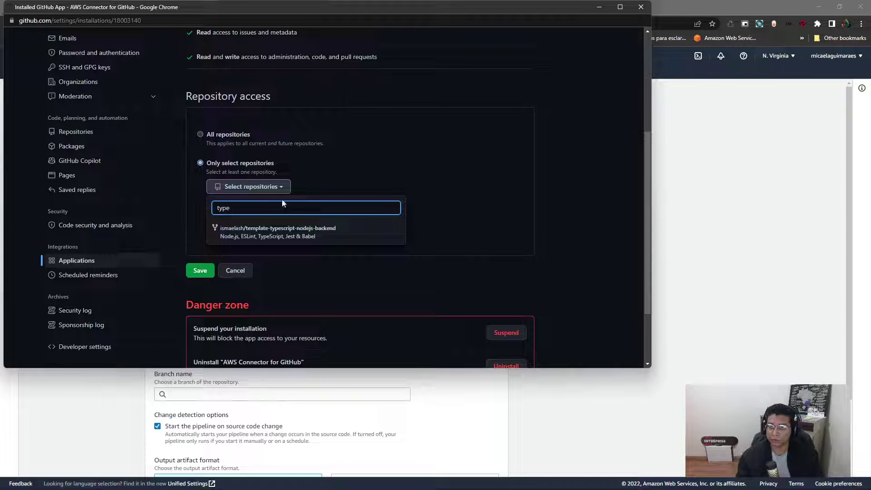
pyautogui.hotkey('ctrl', 'a')
pyautogui.write('pr')
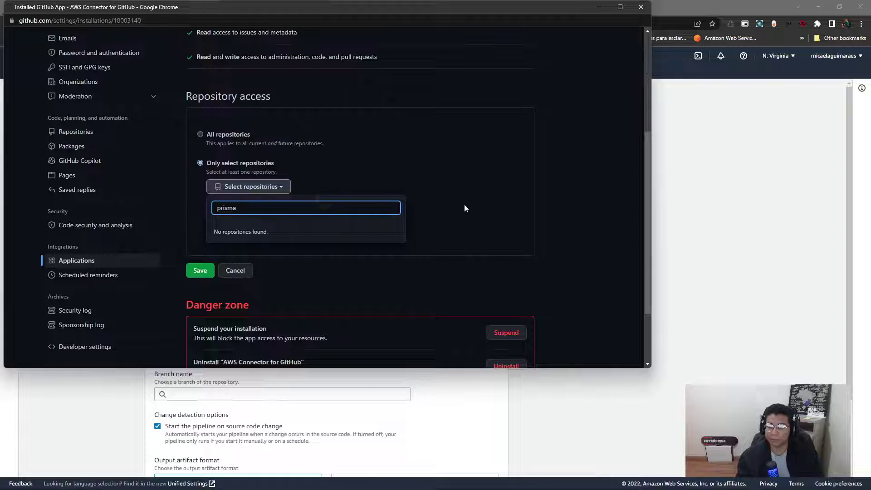
pyautogui.scroll(4, 464, 204)
pyautogui.scroll(-4, 450, 180)
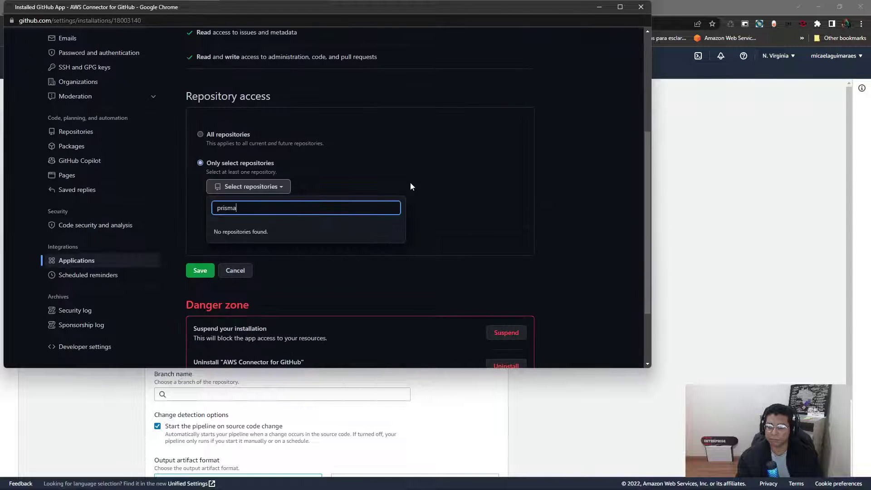
pyautogui.click(252, 137)
# Remove the previously granted repository and grant access to the 'prisma' backend repository
pyautogui.click(236, 136)
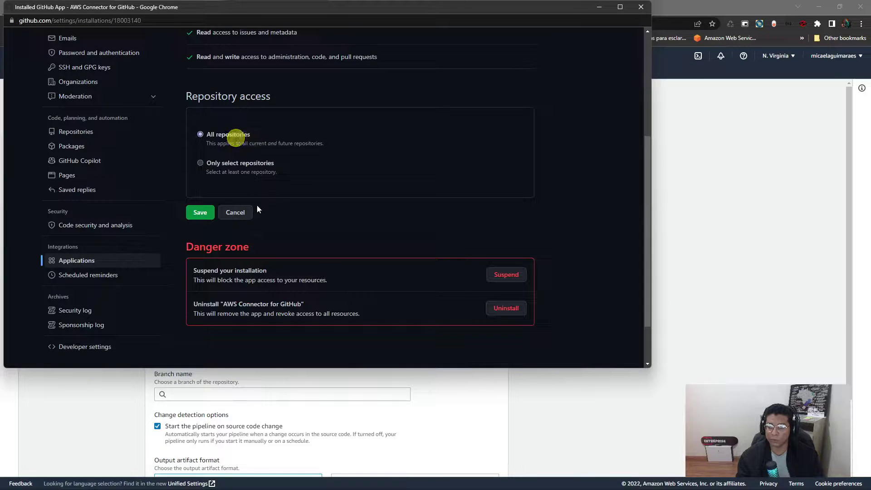
pyautogui.click(237, 162)
pyautogui.click(270, 185)
pyautogui.click(356, 146)
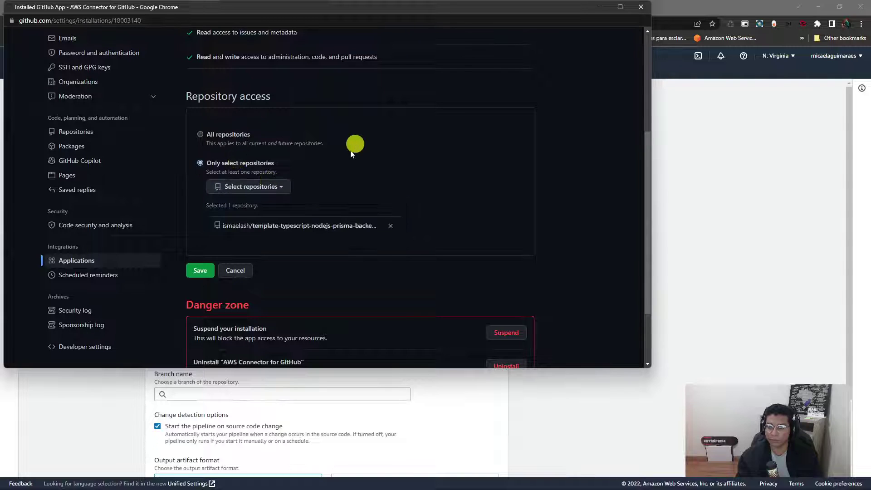
pyautogui.click(329, 221)
pyautogui.click(390, 225)
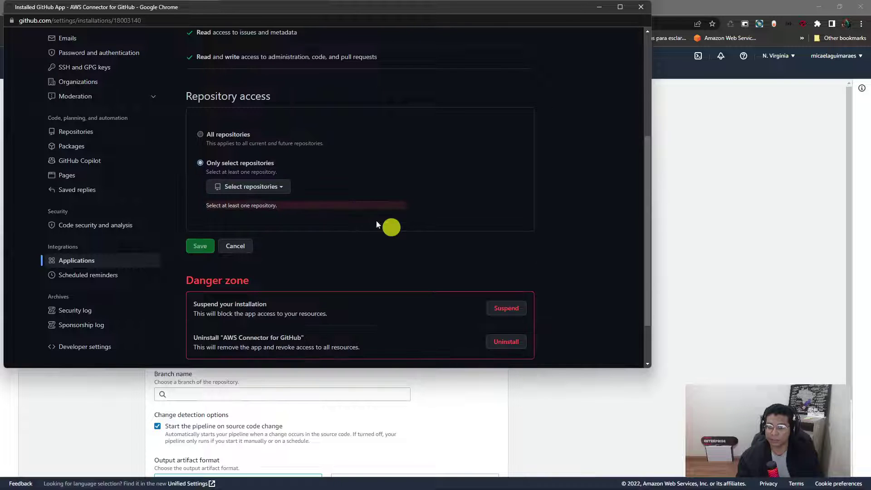
pyautogui.click(245, 187)
pyautogui.write('prisma')
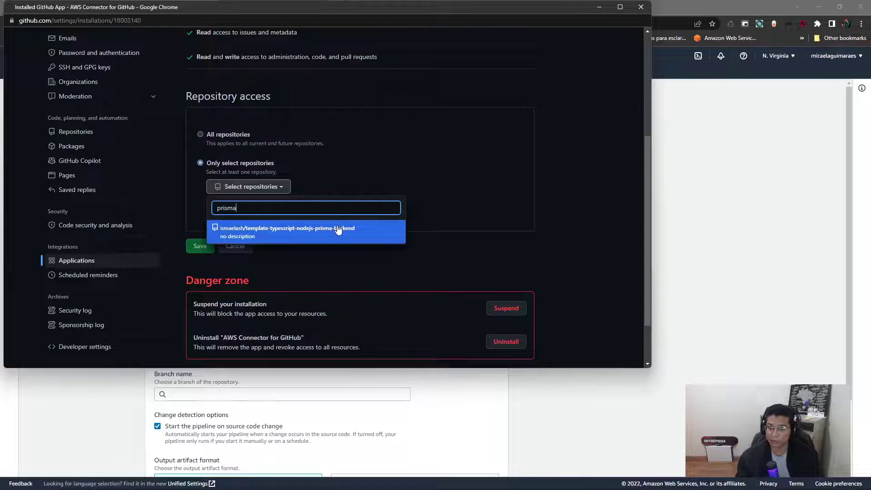
pyautogui.click(339, 228)
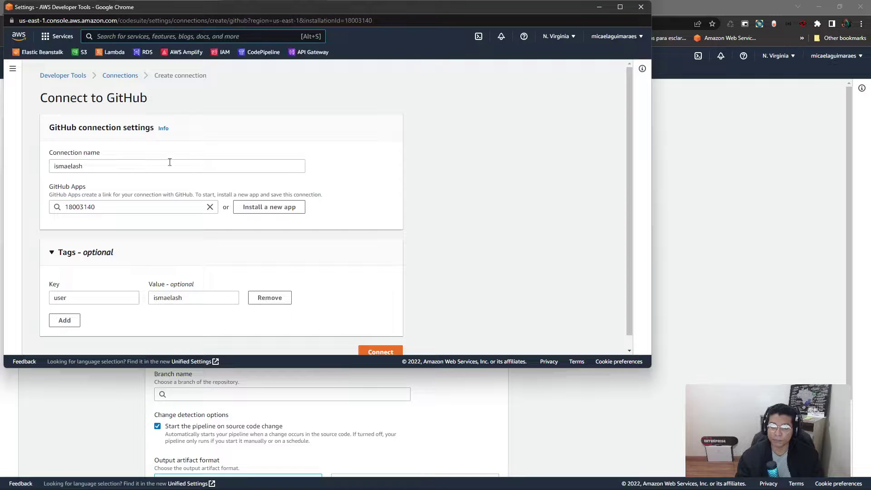
# Finish the GitHub connection and set the source to the prisma backend repository on branch main
pyautogui.scroll(-1, 117, 274)
pyautogui.click(381, 340)
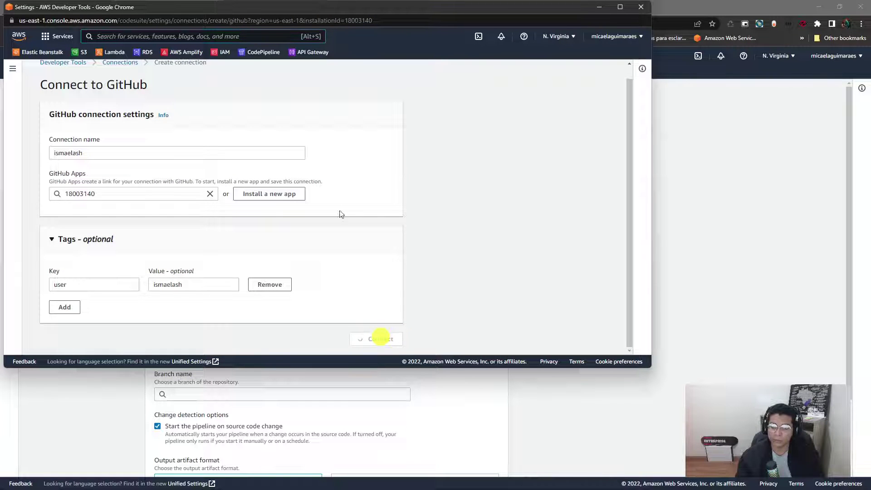
pyautogui.scroll(-3, 273, 241)
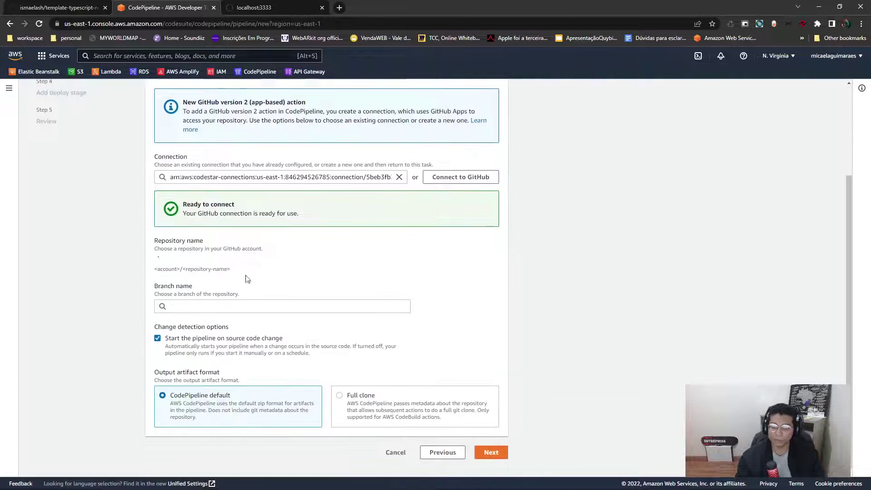
pyautogui.click(201, 261)
pyautogui.click(215, 278)
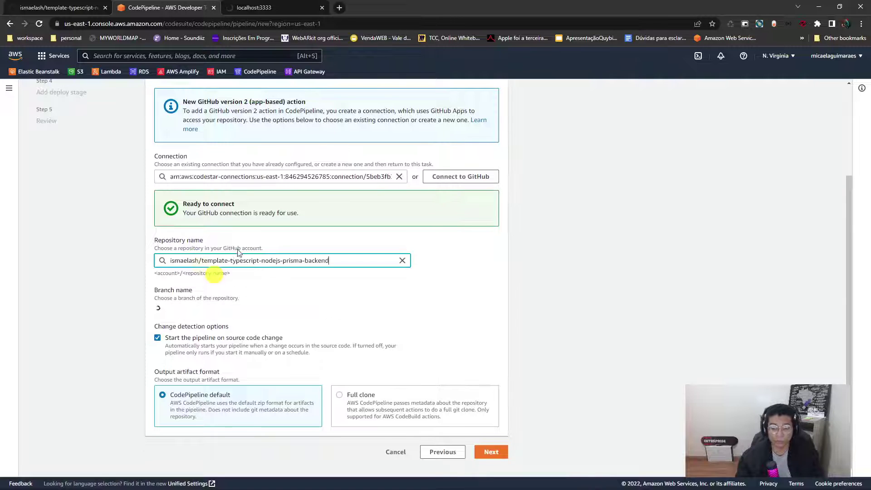
pyautogui.click(224, 310)
pyautogui.click(225, 330)
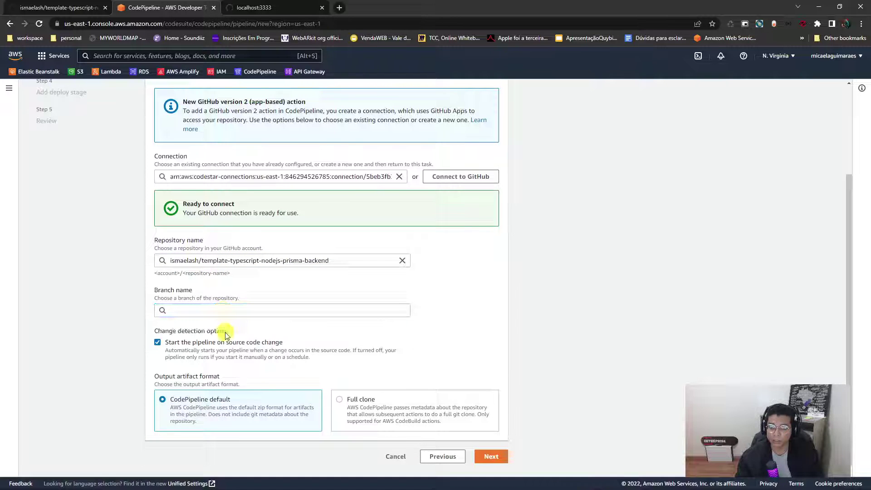
pyautogui.click(241, 311)
pyautogui.click(227, 324)
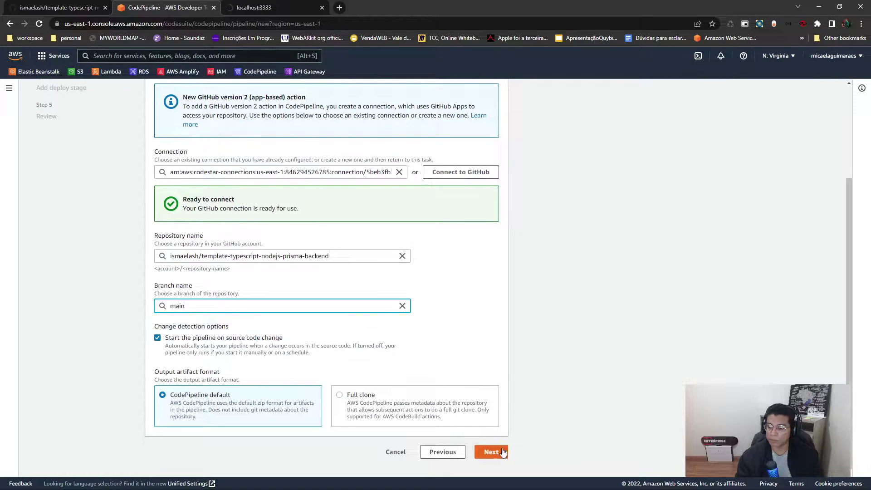
pyautogui.click(492, 456)
# Choose AWS CodeBuild as the build provider and begin creating a new build project
pyautogui.click(195, 191)
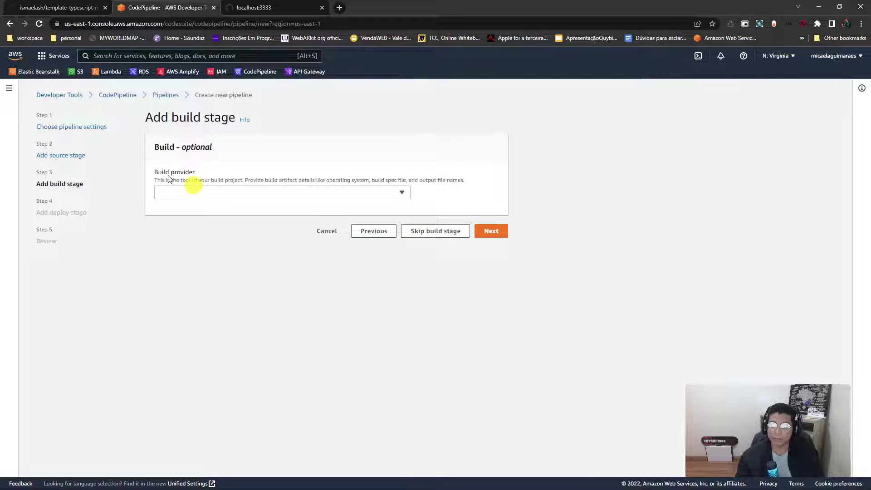
pyautogui.click(183, 220)
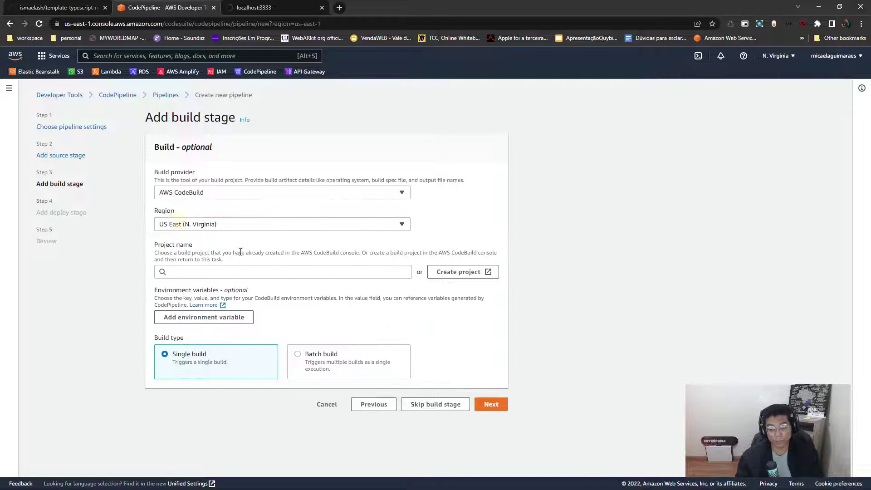
pyautogui.click(232, 269)
pyautogui.click(456, 271)
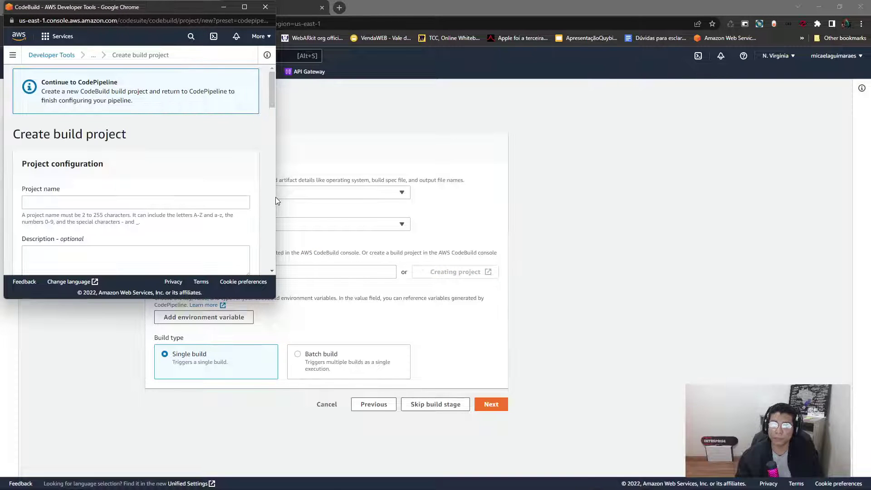
# Widen the CodeBuild window and name the project api-ts-prisma-rds-main
pyautogui.moveTo(276, 198); pyautogui.dragTo(468, 208)
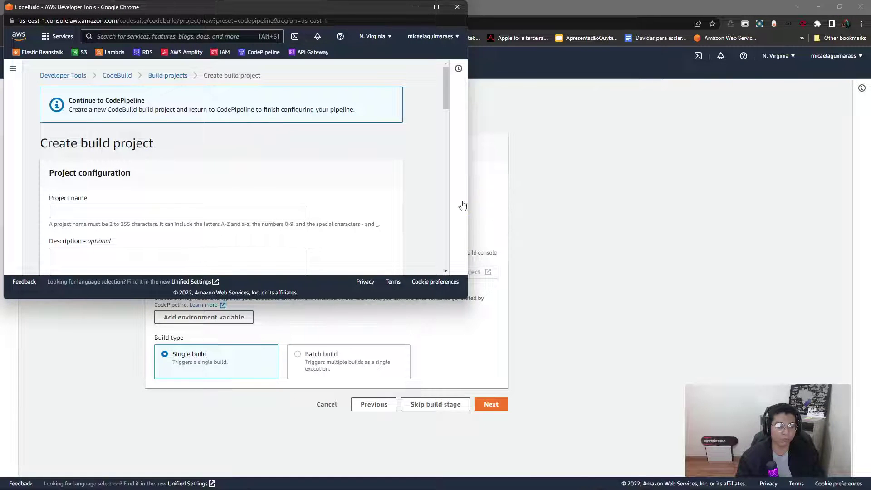
pyautogui.click(179, 208)
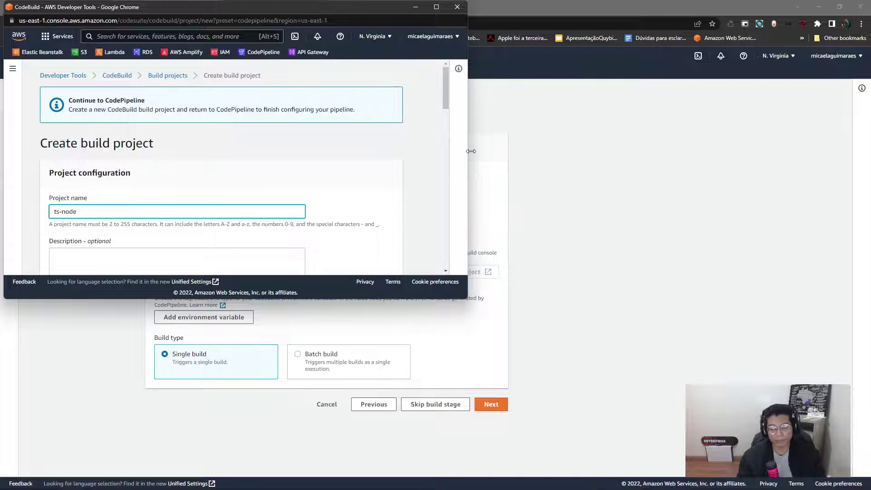
pyautogui.moveTo(471, 151); pyautogui.dragTo(713, 171)
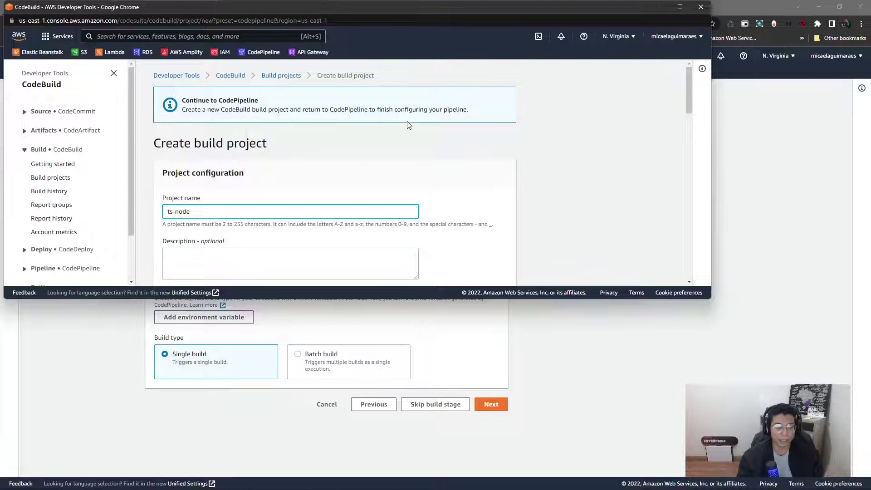
pyautogui.hotkey('ctrl', 'a')
pyautogui.write('a')
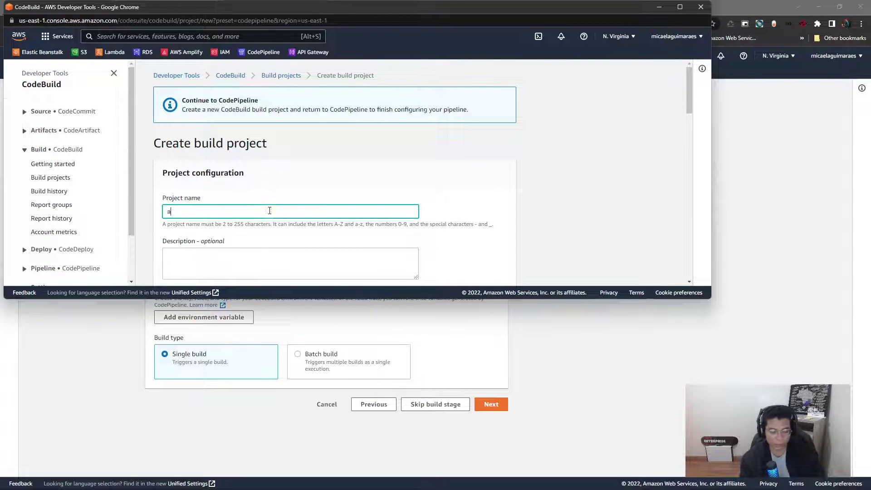
pyautogui.write('pi-ts')
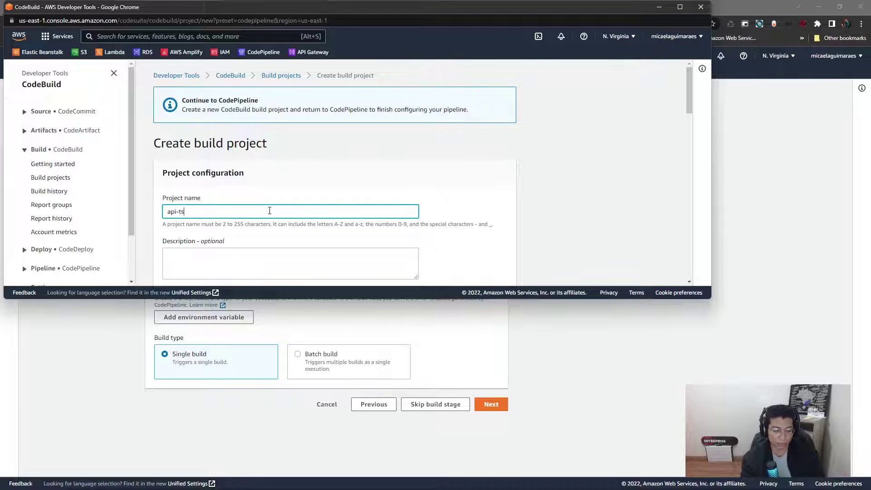
pyautogui.write('-prisma-rds-main')
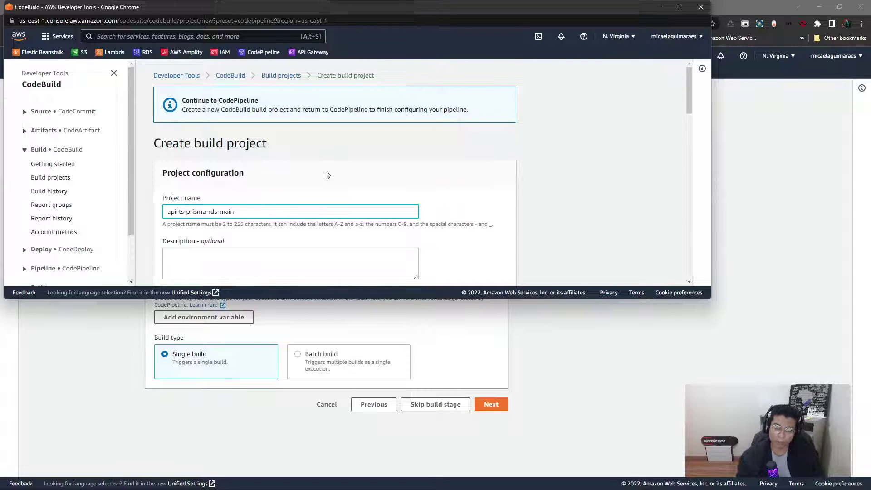
# Add a 'user' tag holding the owner's username to the build project
pyautogui.scroll(-3, 328, 174)
pyautogui.click(222, 199)
pyautogui.click(199, 232)
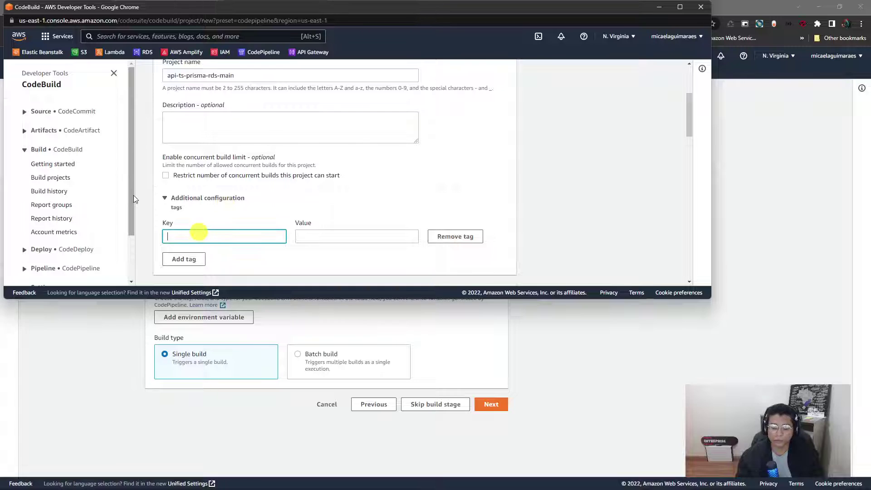
pyautogui.write('user')
pyautogui.press('Tab')
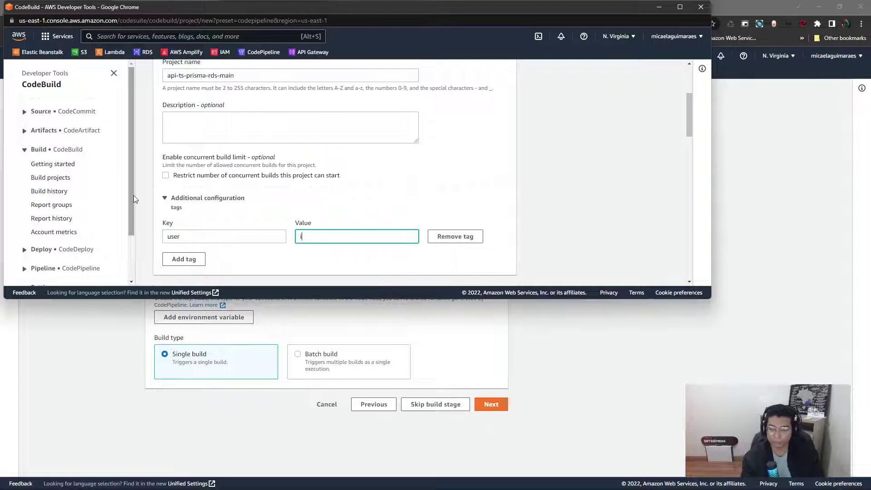
pyautogui.write('ismaelash')
pyautogui.scroll(-4, 226, 195)
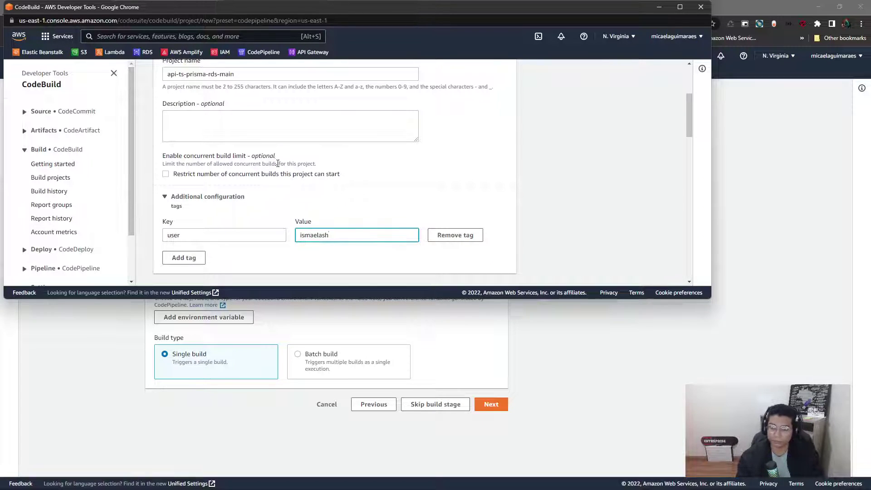
# Set the build environment to Amazon Linux 2, Standard runtime, and an amazonlinux2 standard image
pyautogui.click(228, 203)
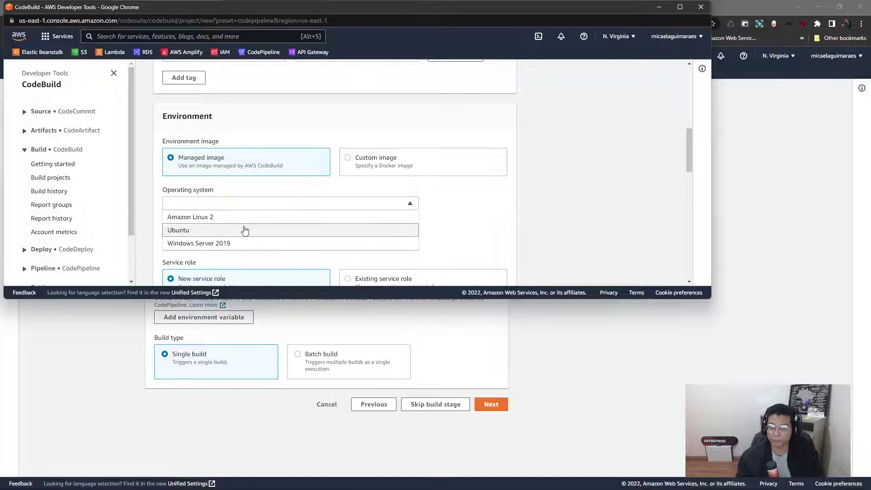
pyautogui.click(247, 217)
pyautogui.scroll(-2, 262, 169)
pyautogui.click(200, 196)
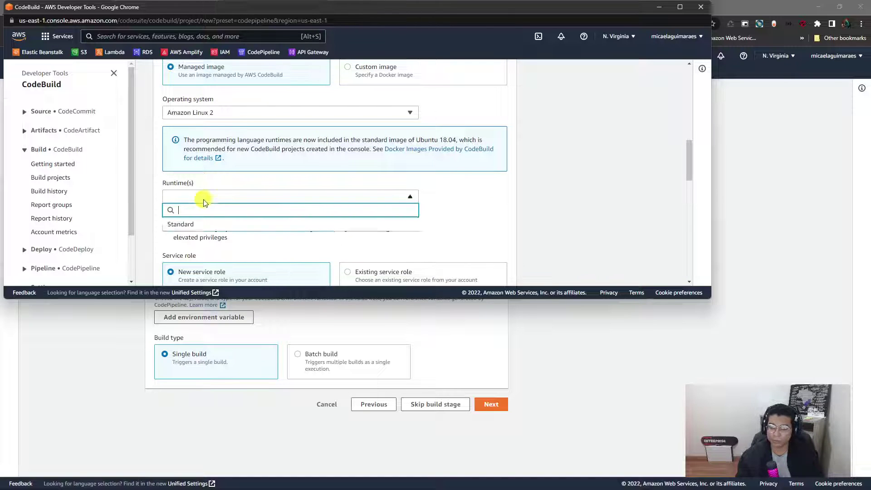
pyautogui.click(226, 225)
pyautogui.scroll(-2, 224, 222)
pyautogui.click(225, 138)
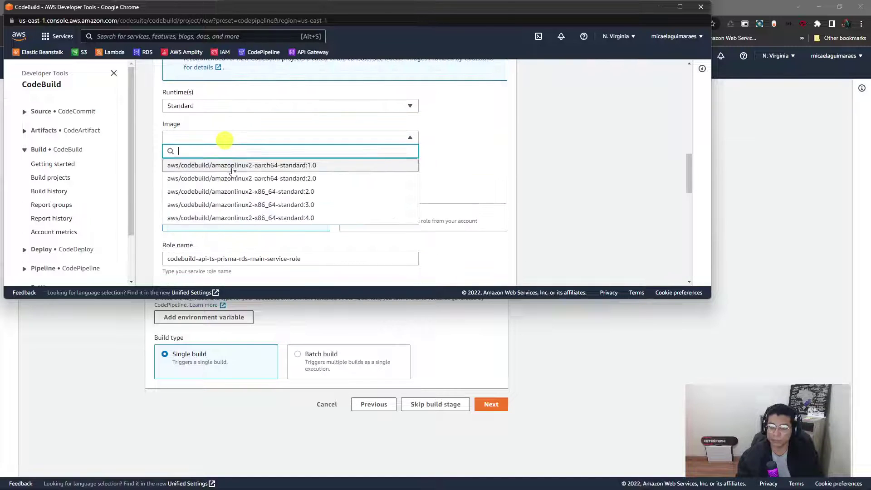
pyautogui.click(258, 216)
pyautogui.scroll(-1, 245, 200)
pyautogui.scroll(-2, 245, 199)
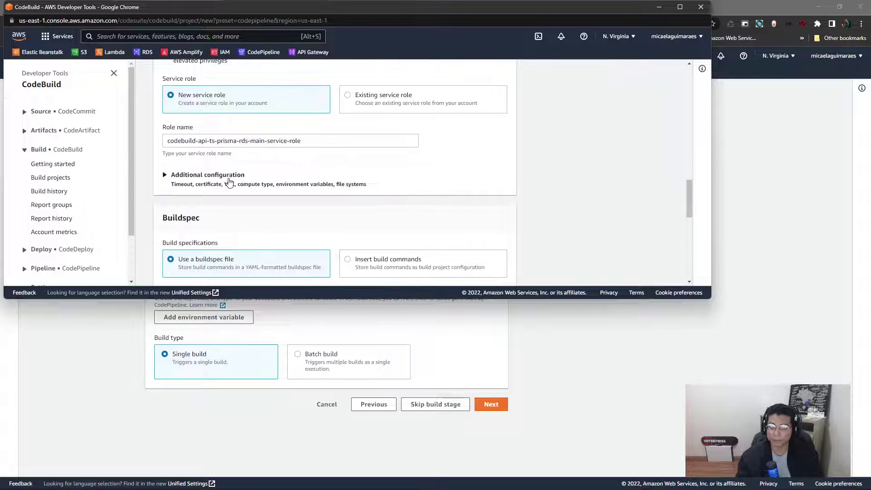
# Select 7 GB memory, 4 vCPUs compute, then return to VS Code's .env file
pyautogui.click(229, 173)
pyautogui.scroll(-4, 213, 175)
pyautogui.scroll(-1, 205, 173)
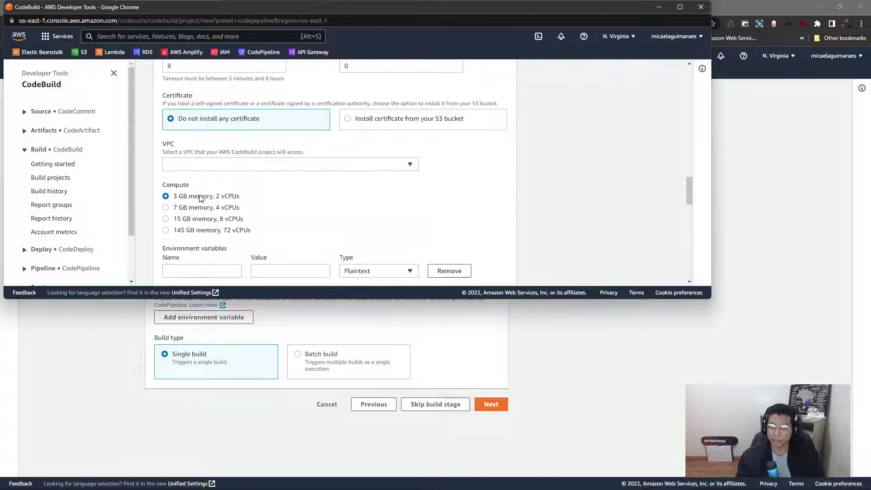
pyautogui.click(181, 207)
pyautogui.scroll(-3, 224, 181)
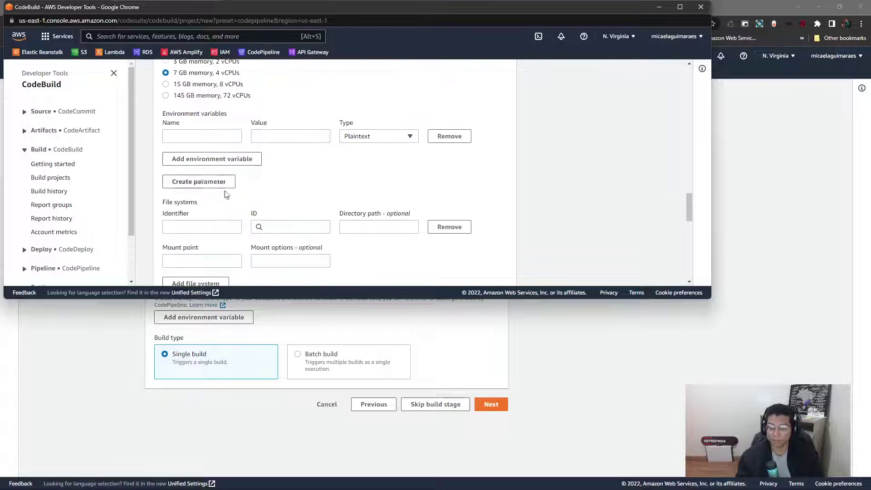
pyautogui.scroll(2, 199, 149)
pyautogui.scroll(-1, 193, 163)
pyautogui.scroll(-1, 193, 183)
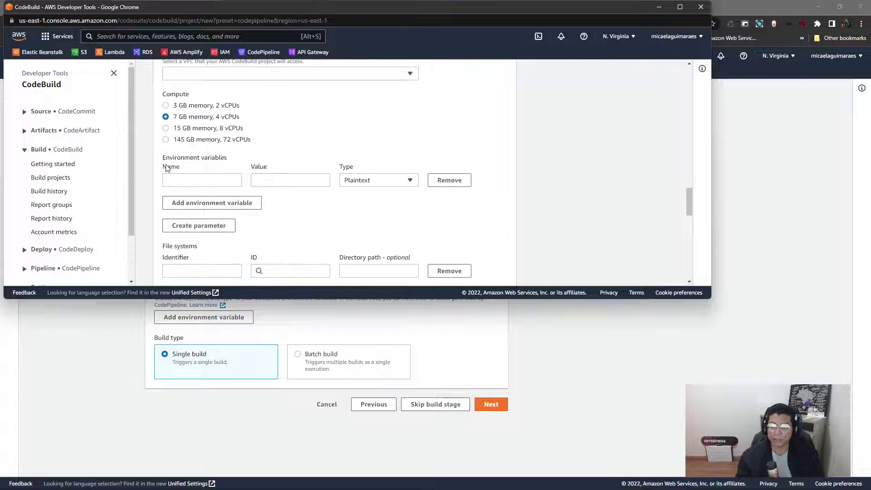
pyautogui.moveTo(168, 166); pyautogui.dragTo(226, 157)
pyautogui.click(212, 158)
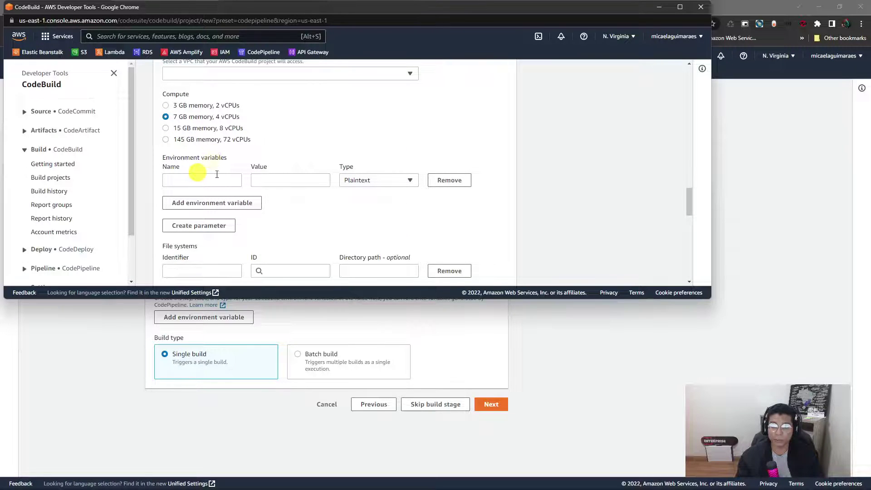
pyautogui.press('super+Tab')
pyautogui.click(239, 328)
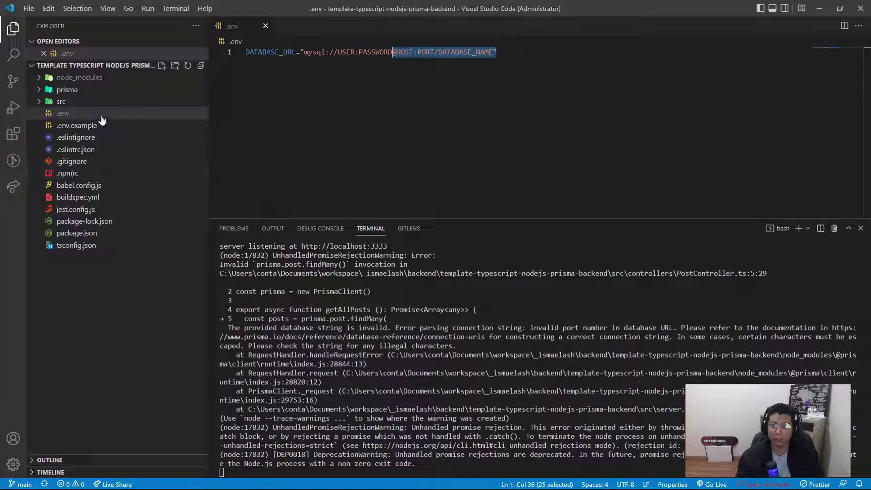
# Add a plaintext DATABASE_URL environment variable holding the mysql:// connection string copied from .env
pyautogui.click(266, 52)
pyautogui.doubleClick(267, 52)
pyautogui.hotkey('ctrl', 'c')
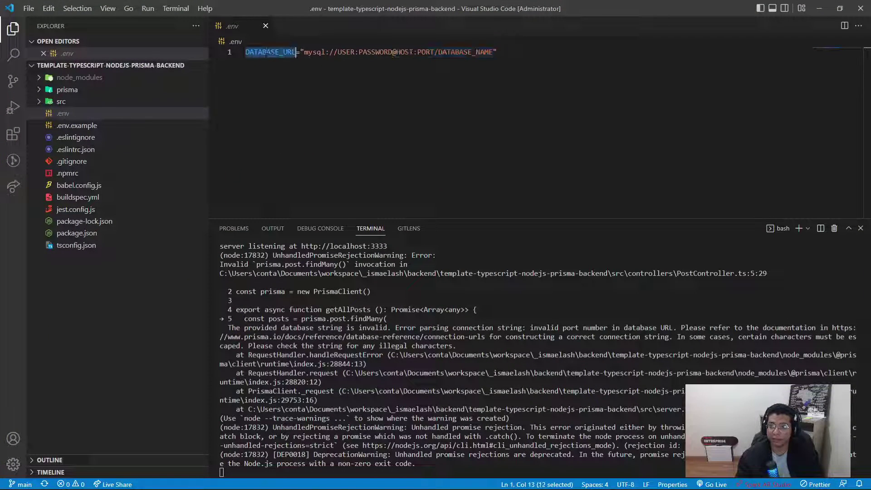
pyautogui.hotkey('alt', 'Tab')
pyautogui.click(171, 180)
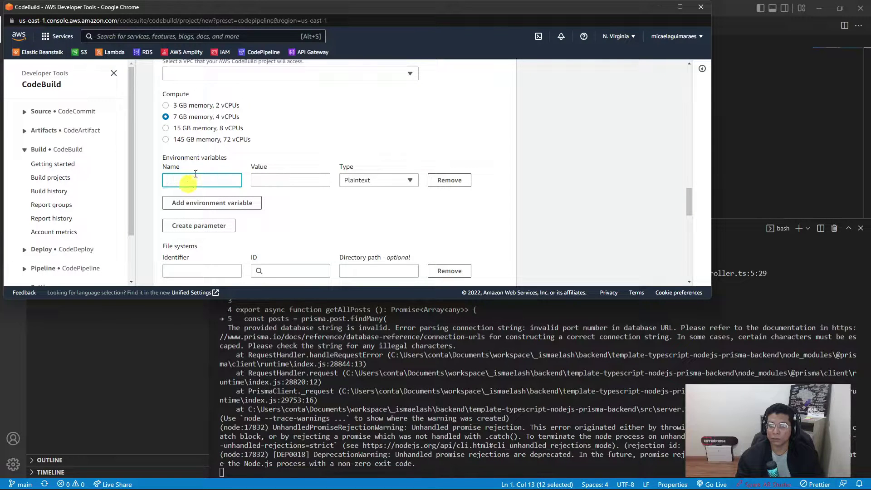
pyautogui.hotkey('ctrl', 'v')
pyautogui.hotkey('alt', 'Tab')
pyautogui.moveTo(304, 51); pyautogui.dragTo(494, 52)
pyautogui.hotkey('ctrl', 'c')
pyautogui.hotkey('alt', 'Tab')
pyautogui.click(372, 180)
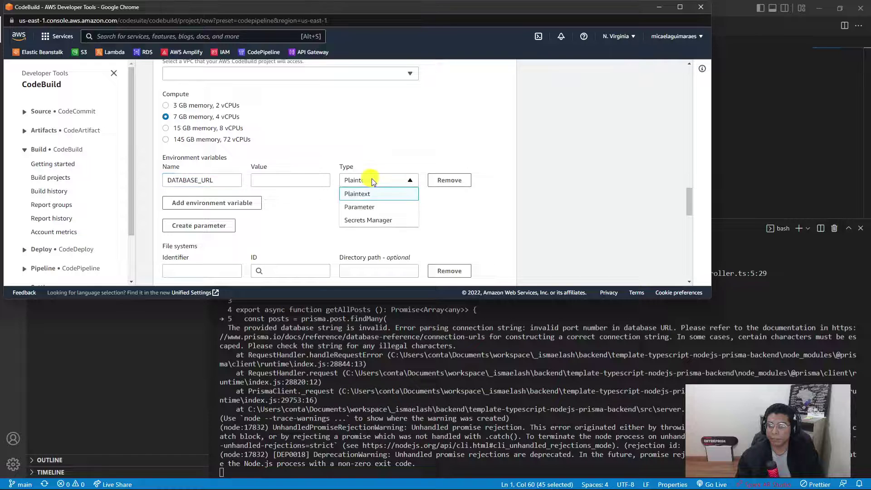
pyautogui.click(371, 180)
pyautogui.click(296, 181)
pyautogui.hotkey('ctrl', 'v')
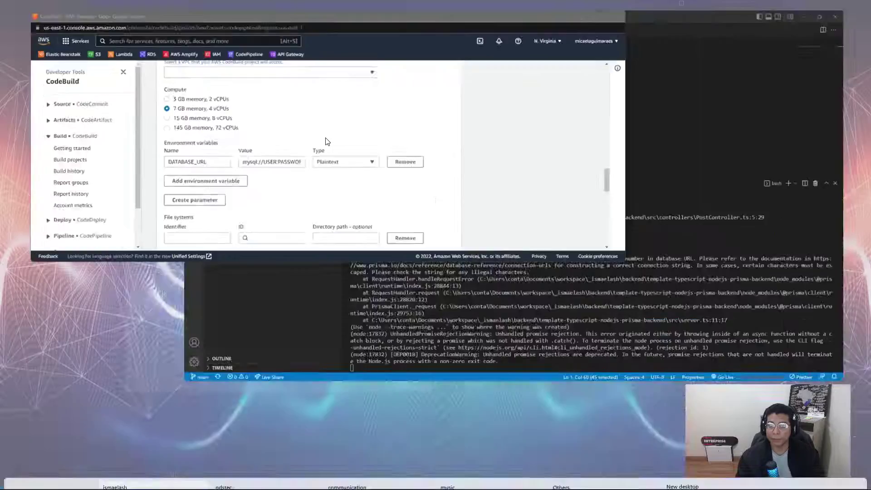
# Review the prisma:migrate:deploy command in buildspec.yml, then recheck the DATABASE_URL entry
pyautogui.press('super+Tab')
pyautogui.click(578, 116)
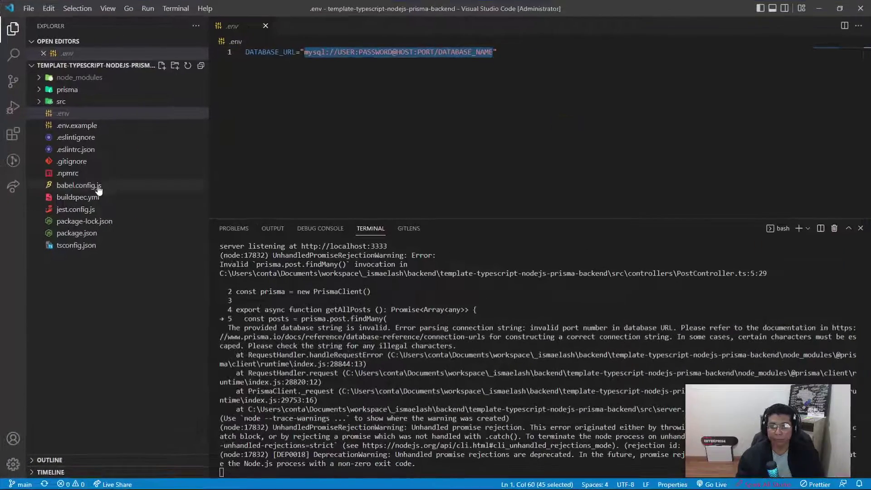
pyautogui.click(99, 197)
pyautogui.scroll(-2, 297, 103)
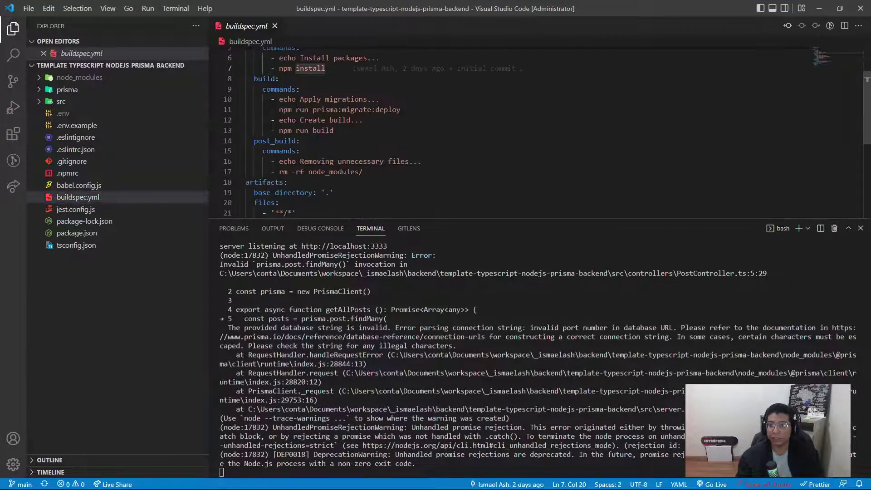
pyautogui.moveTo(401, 109); pyautogui.dragTo(293, 109)
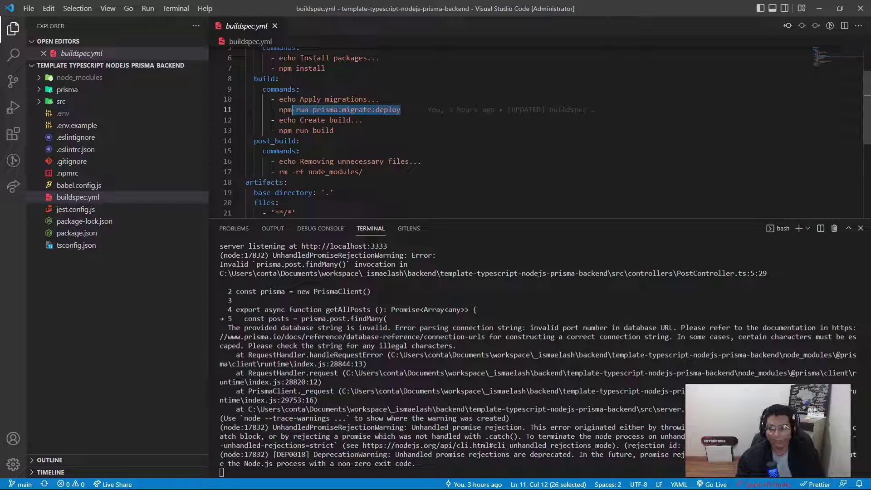
pyautogui.hotkey('alt', 'Tab')
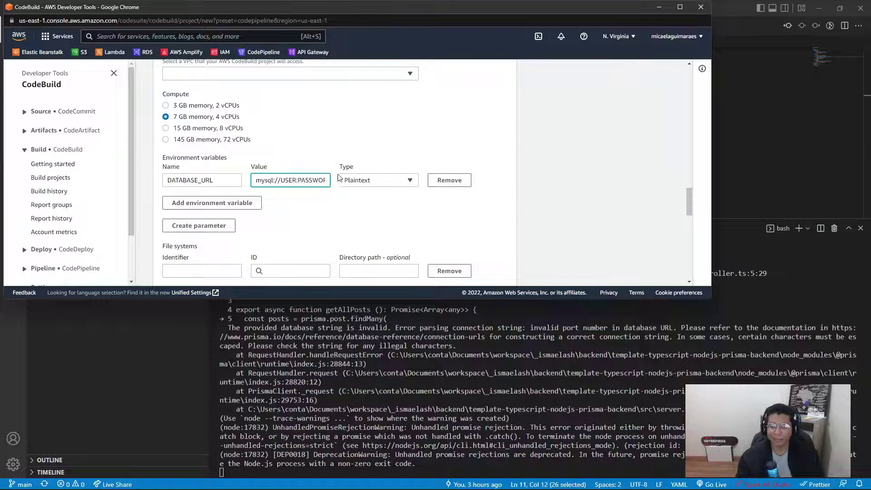
pyautogui.click(235, 177)
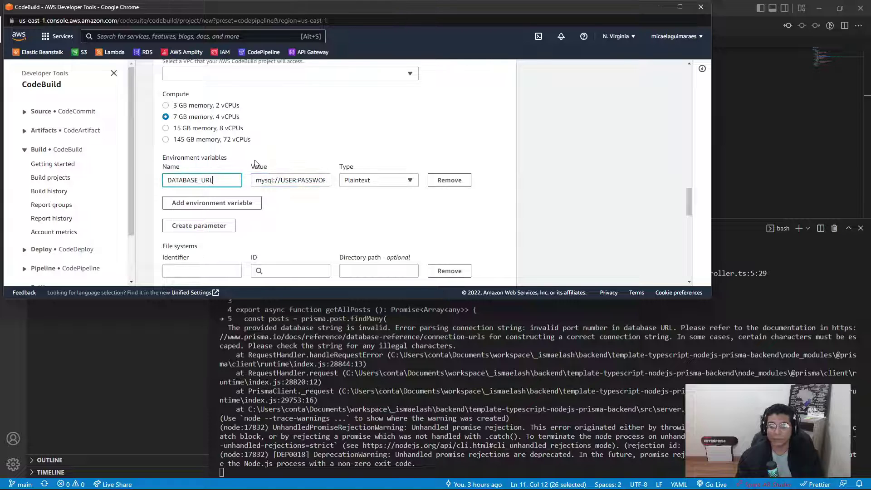
# Finish the api-ts-prisma-rds-main build project and return to the pipeline's Add build stage window
pyautogui.scroll(-6, 256, 162)
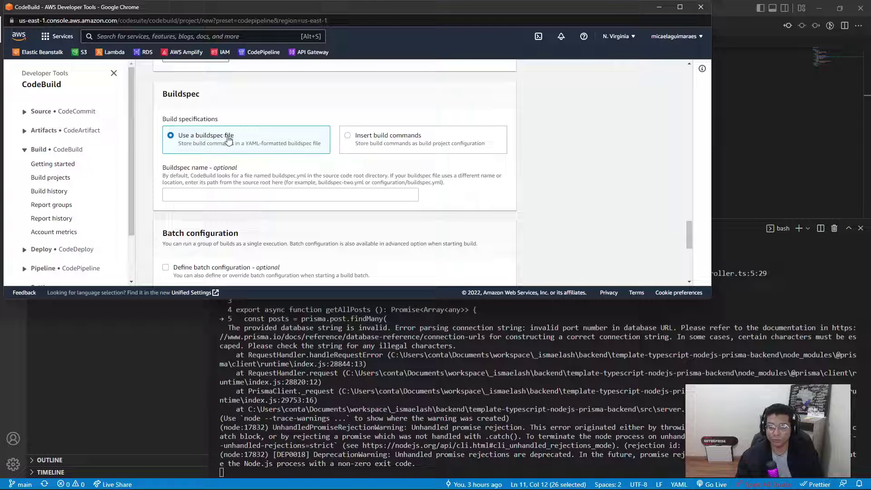
pyautogui.scroll(-5, 228, 150)
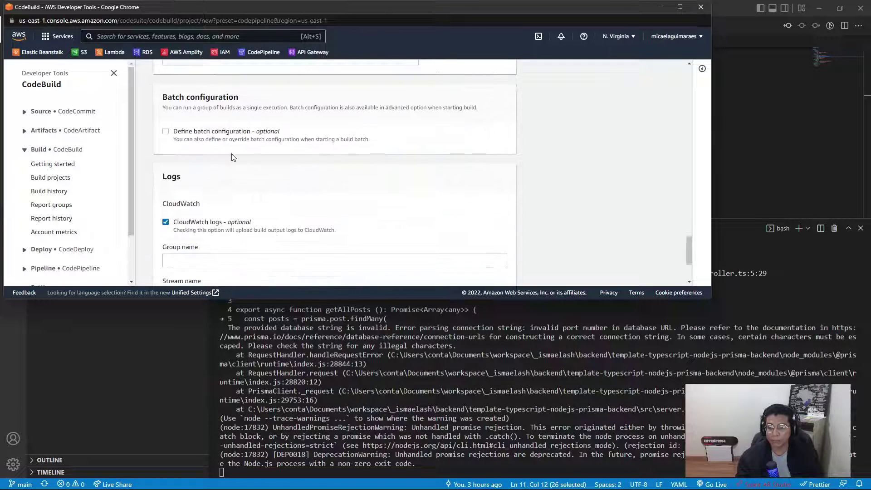
pyautogui.click(245, 265)
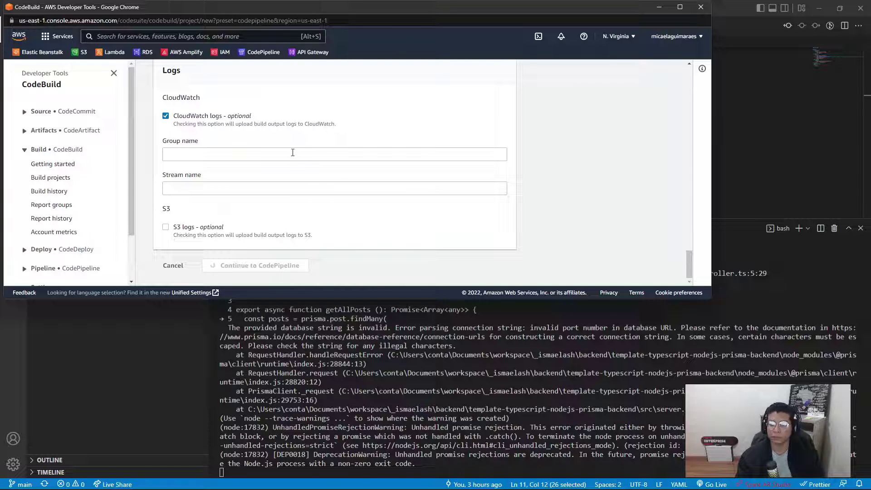
pyautogui.scroll(15, 326, 182)
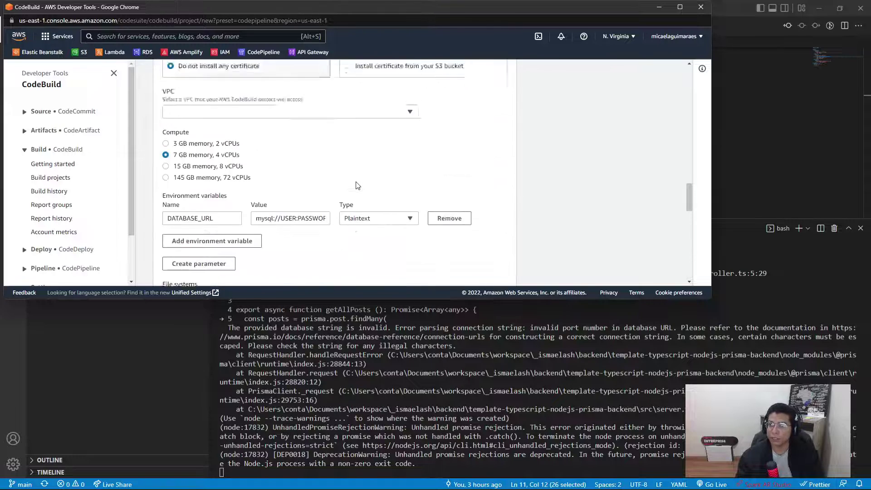
pyautogui.scroll(15, 352, 184)
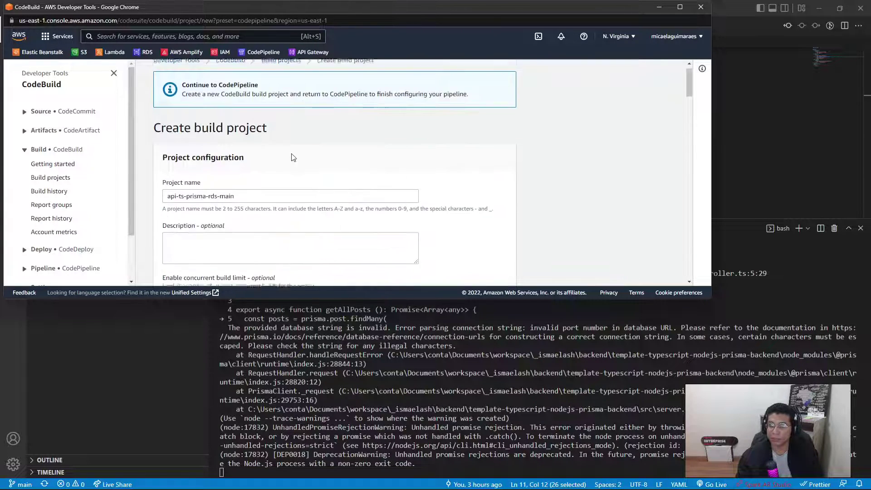
pyautogui.hotkey('alt', 'Tab')
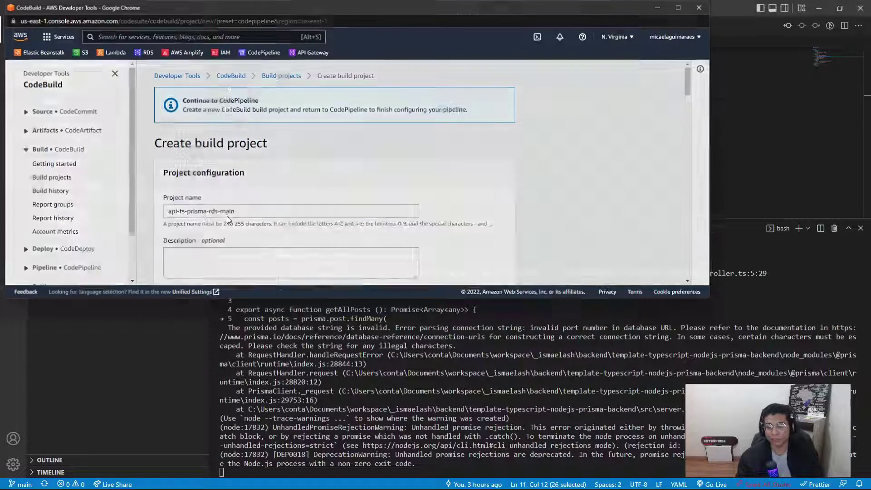
pyautogui.press('super+Tab')
pyautogui.click(456, 153)
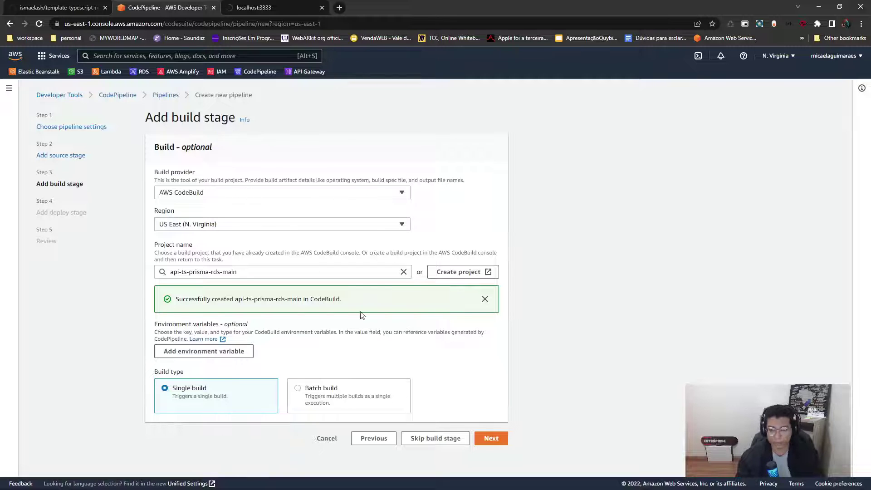
# Set the deploy stage to AWS Elastic Beanstalk, application api-prisma-rds, environment Apiprismards-env
pyautogui.click(492, 438)
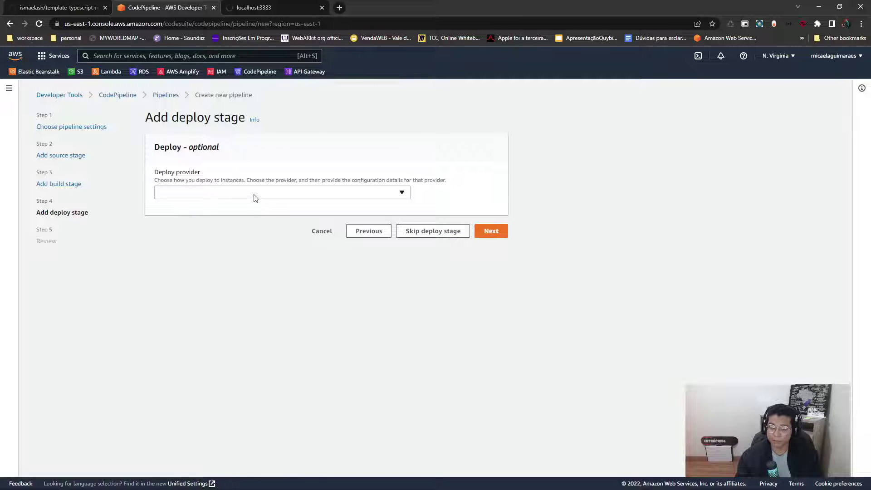
pyautogui.click(254, 198)
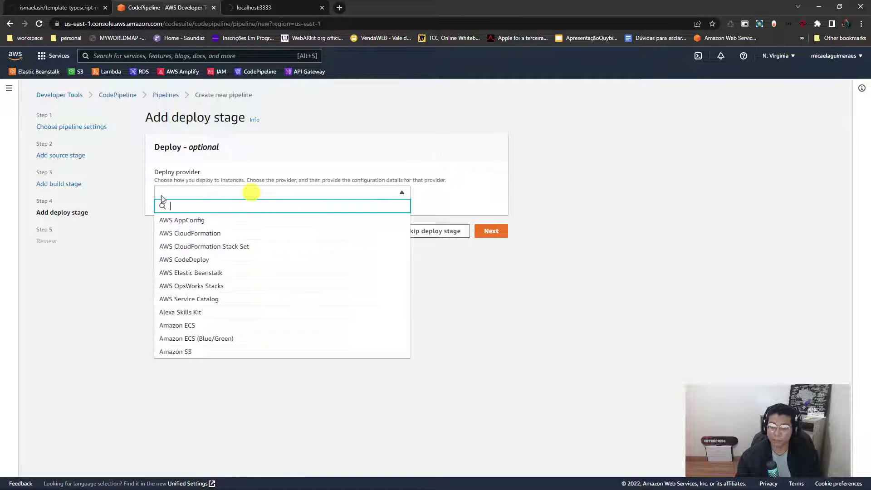
pyautogui.click(200, 273)
pyautogui.click(184, 271)
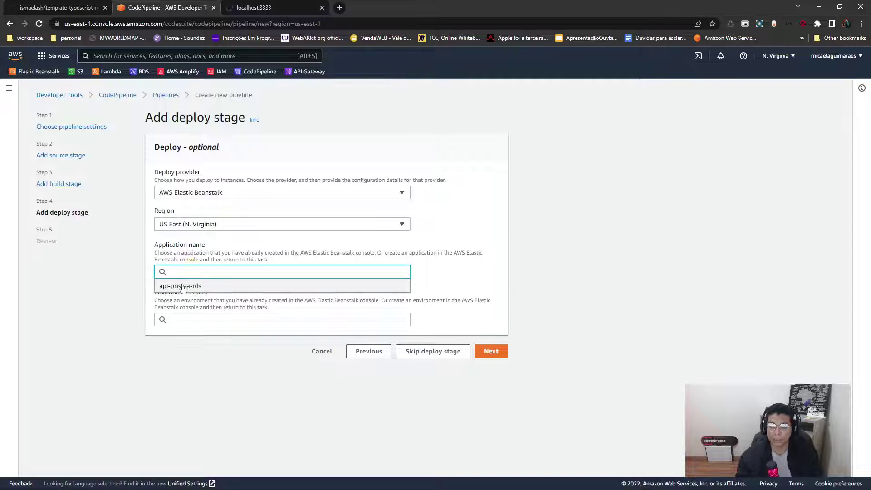
pyautogui.click(253, 286)
pyautogui.click(220, 321)
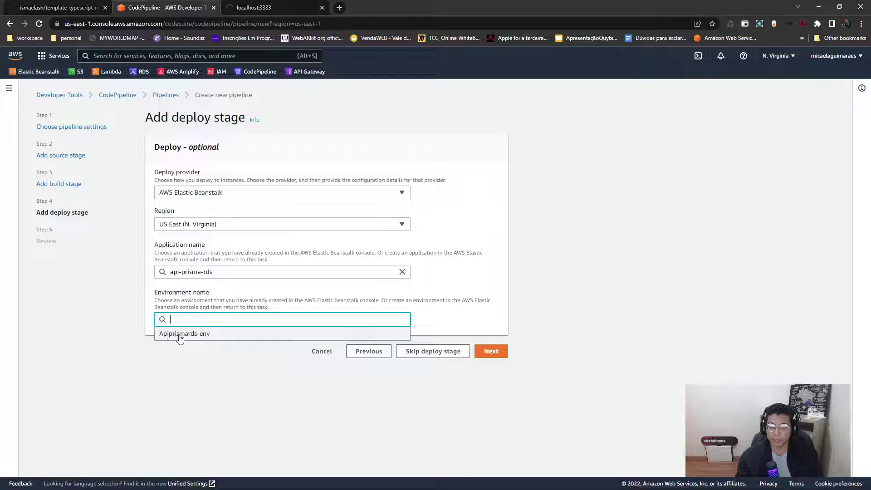
pyautogui.click(206, 334)
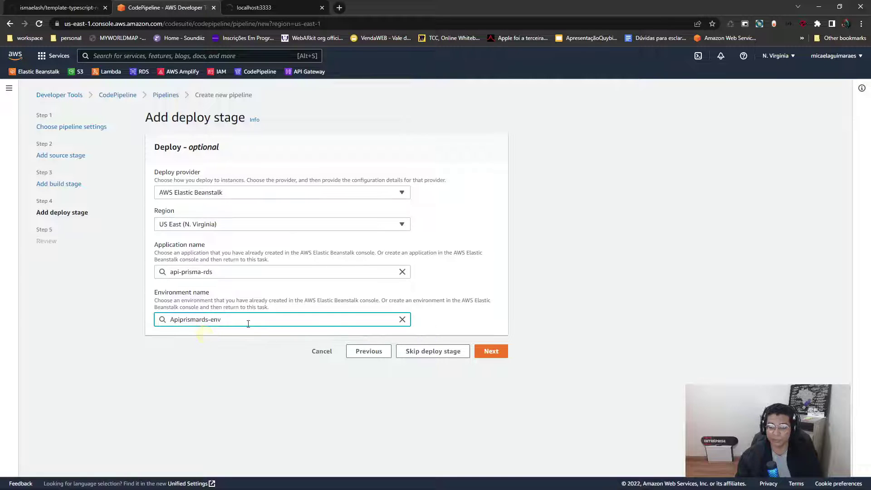
pyautogui.click(492, 351)
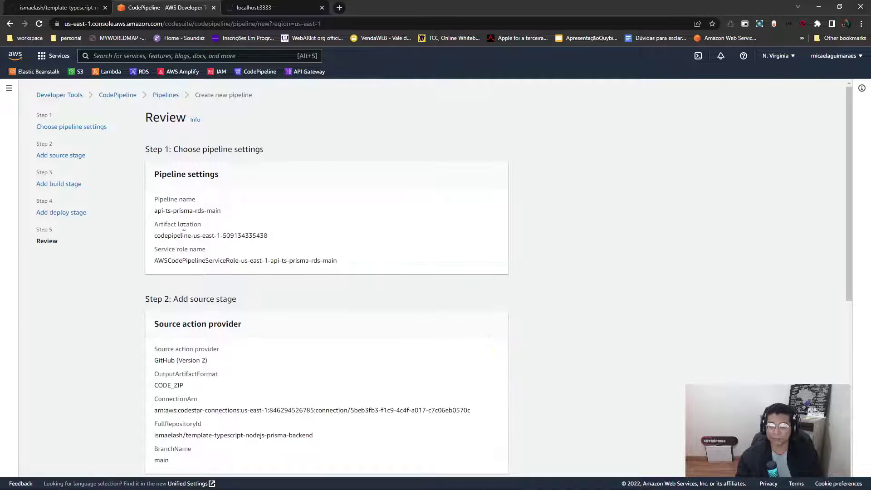
# Check the Apiprismards-env environment and its running sample app in a new Elastic Beanstalk tab
pyautogui.scroll(-7, 184, 226)
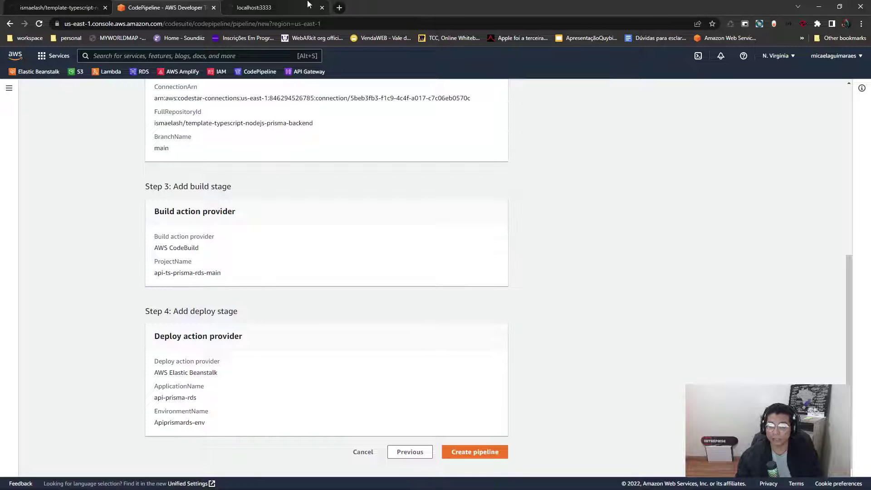
pyautogui.middleClick(37, 71)
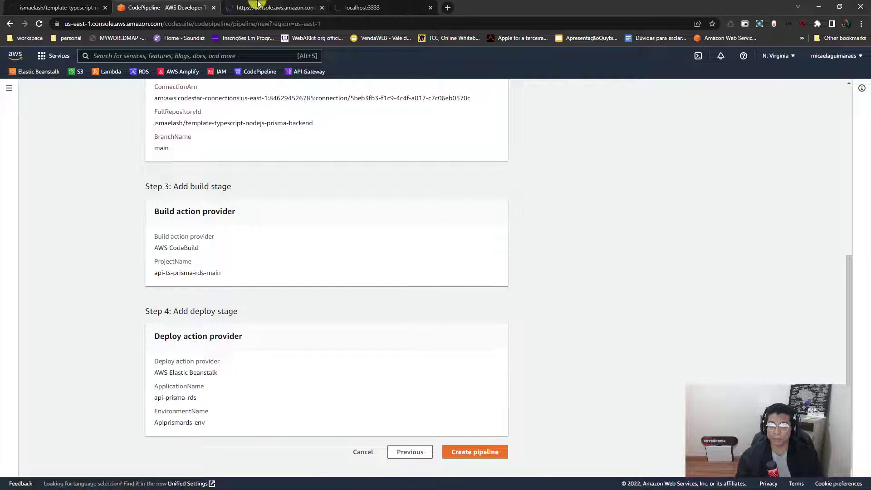
pyautogui.moveTo(272, 7); pyautogui.dragTo(177, 6)
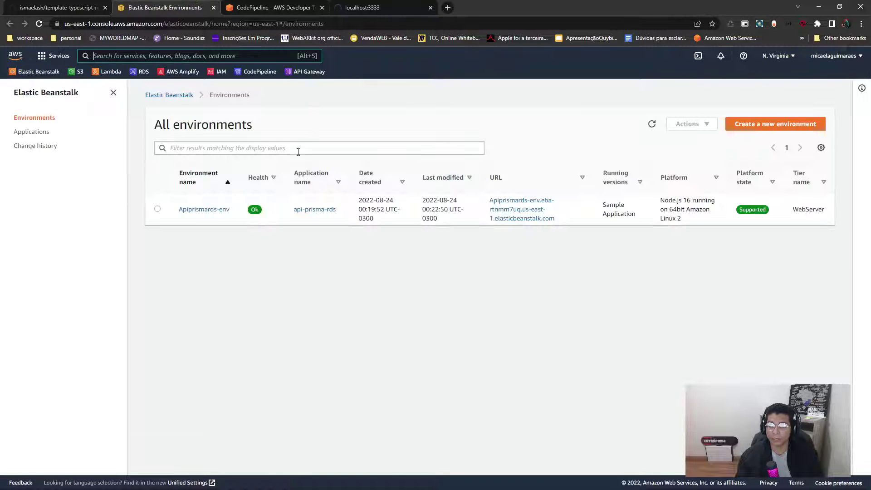
pyautogui.click(318, 212)
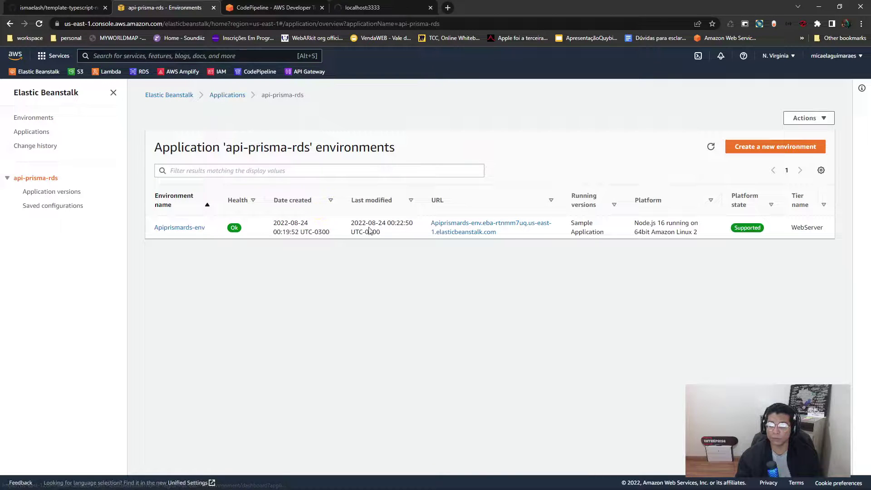
pyautogui.click(176, 232)
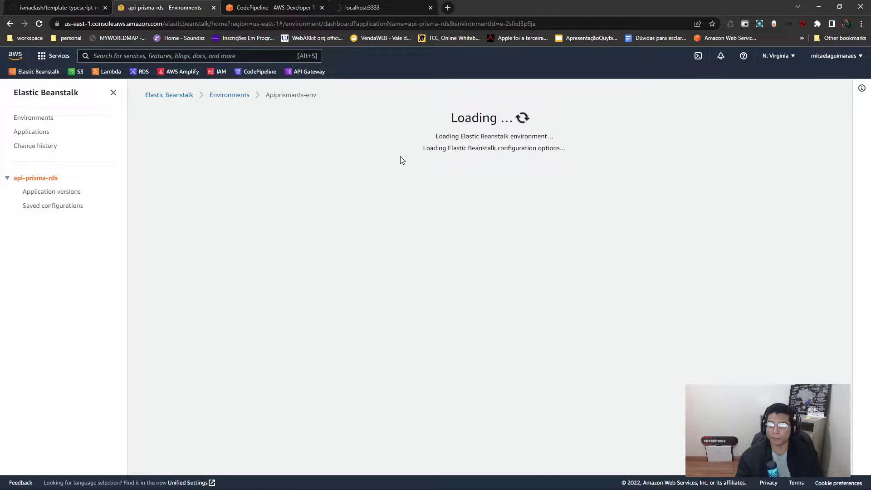
pyautogui.click(292, 131)
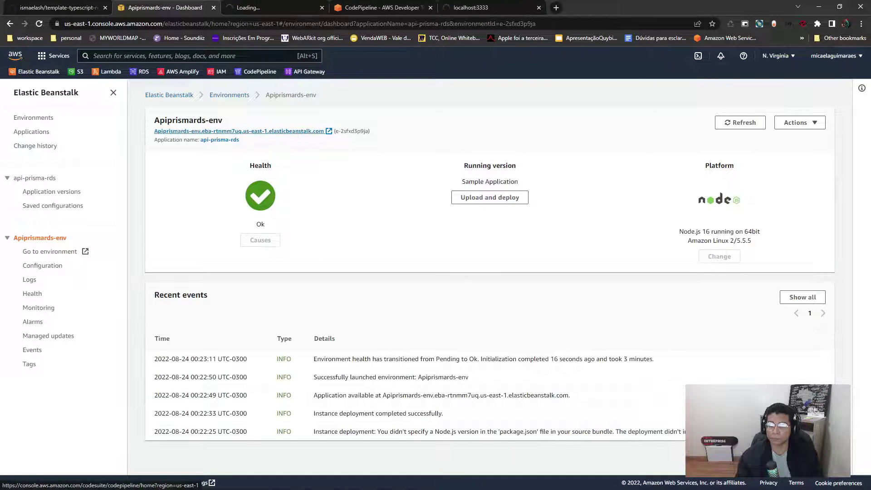
pyautogui.click(322, 8)
pyautogui.click(272, 7)
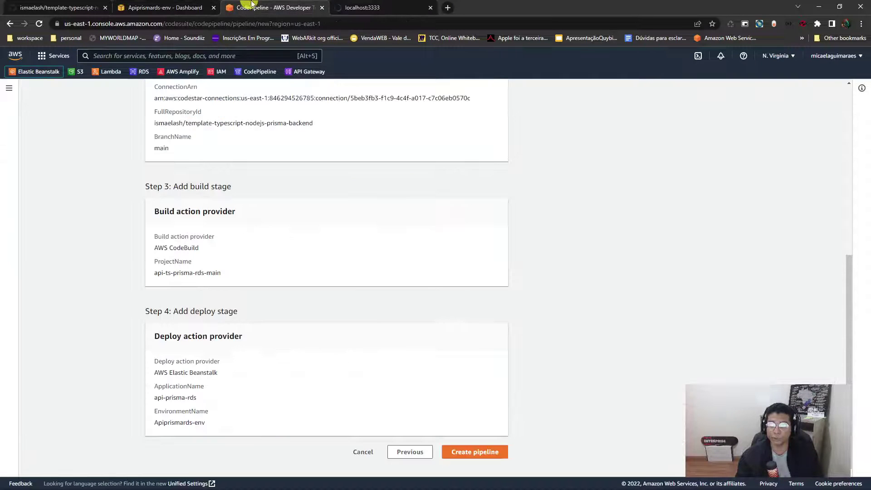
# Create the api-ts-prisma-rds-main pipeline, watch its Source stage start, then go to the Apiprismards-env dashboard
pyautogui.click(476, 451)
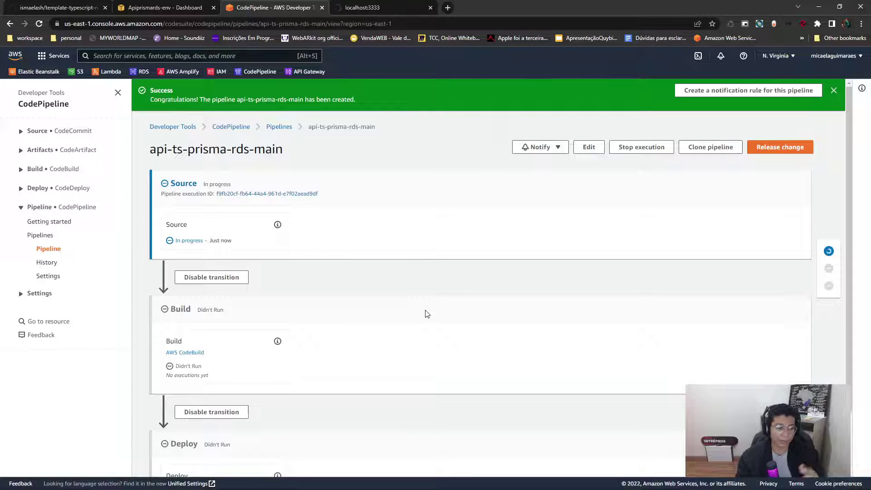
pyautogui.scroll(-2, 392, 333)
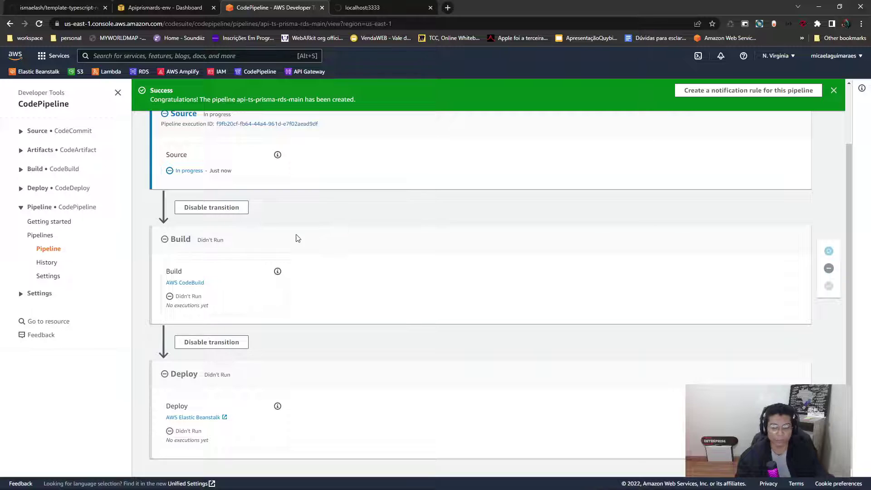
pyautogui.click(157, 7)
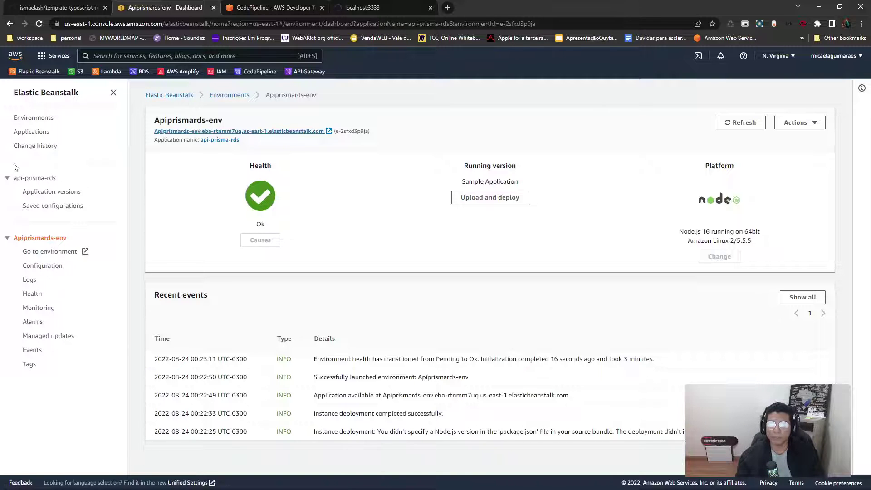
# Open Apiprismards-env's configuration and choose Edit on the Database category
pyautogui.click(26, 131)
pyautogui.click(208, 194)
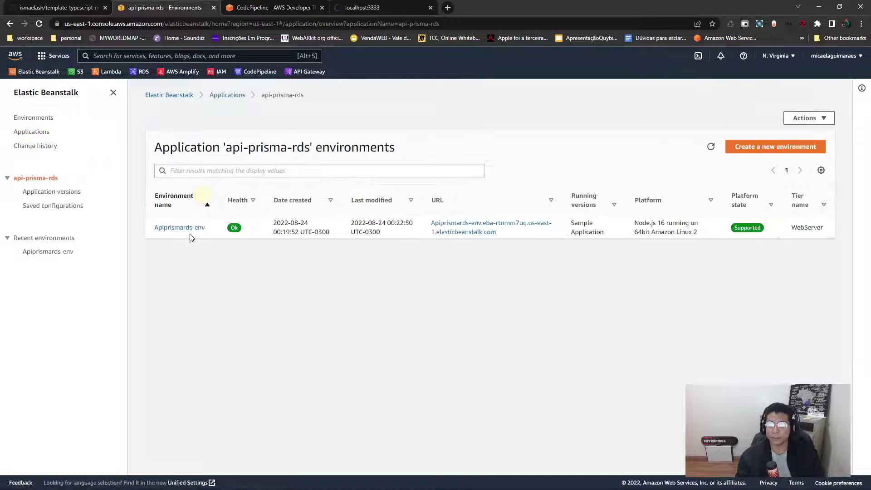
pyautogui.click(192, 228)
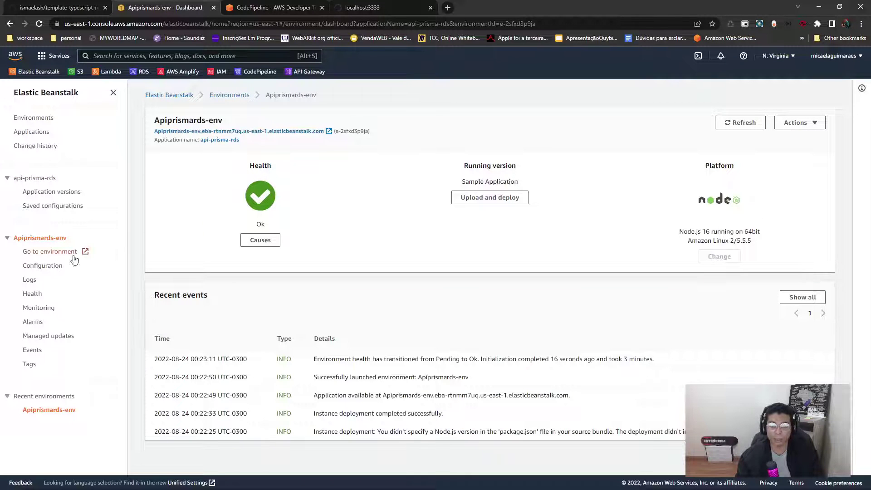
pyautogui.click(49, 266)
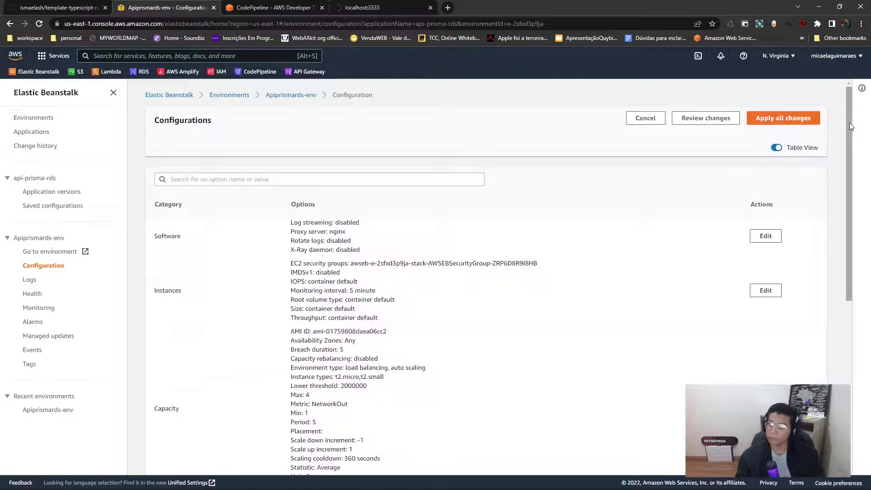
pyautogui.moveTo(850, 122); pyautogui.dragTo(841, 325)
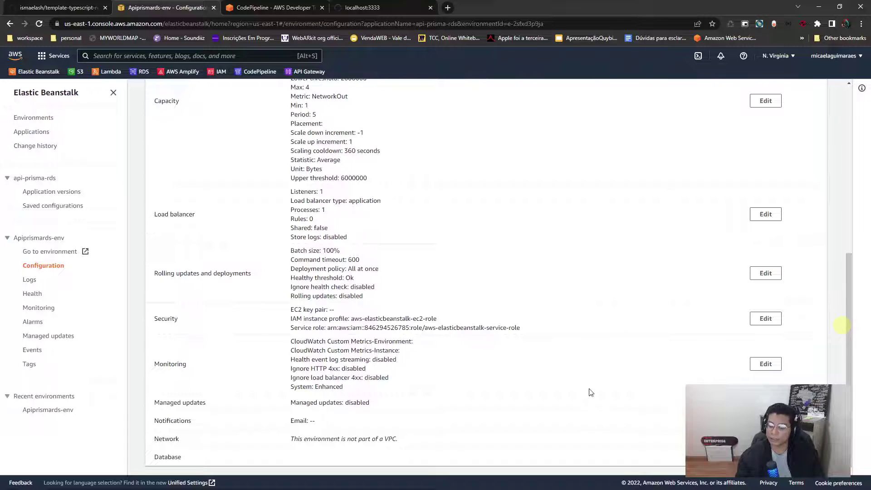
pyautogui.doubleClick(175, 458)
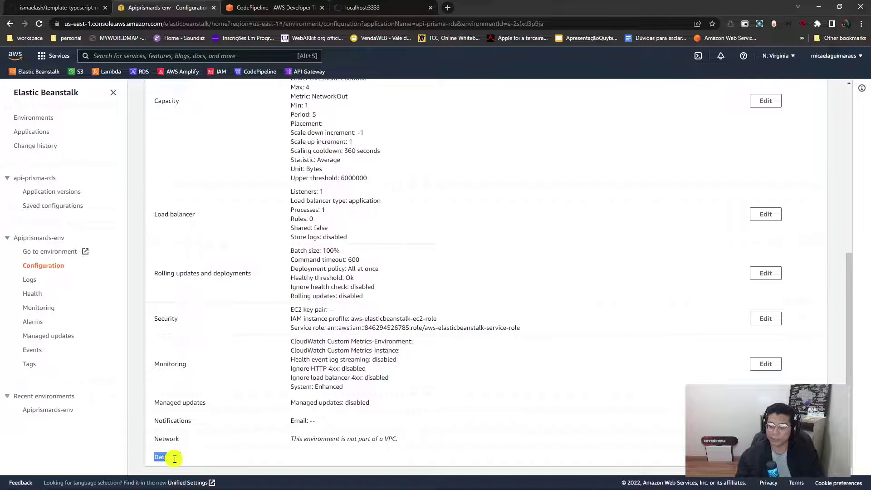
pyautogui.click(766, 457)
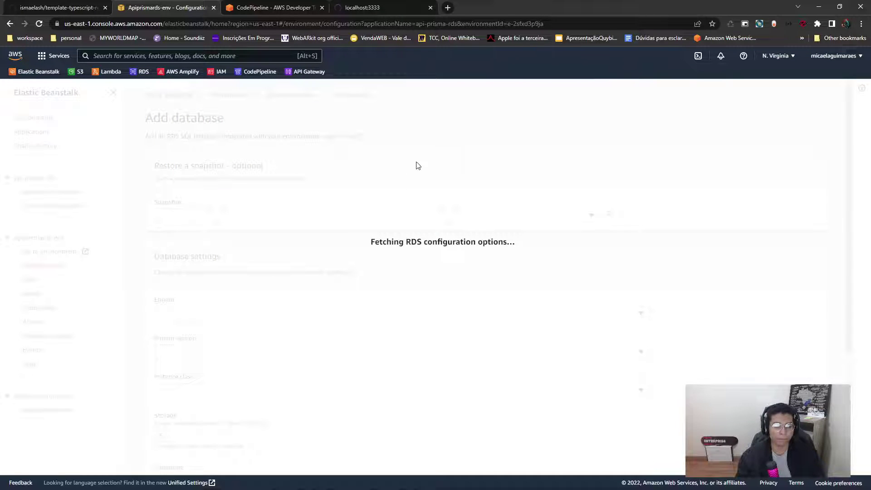
# Keep snapshot None, engine mysql and engine version 8.0.28 in the database form
pyautogui.scroll(-2, 258, 218)
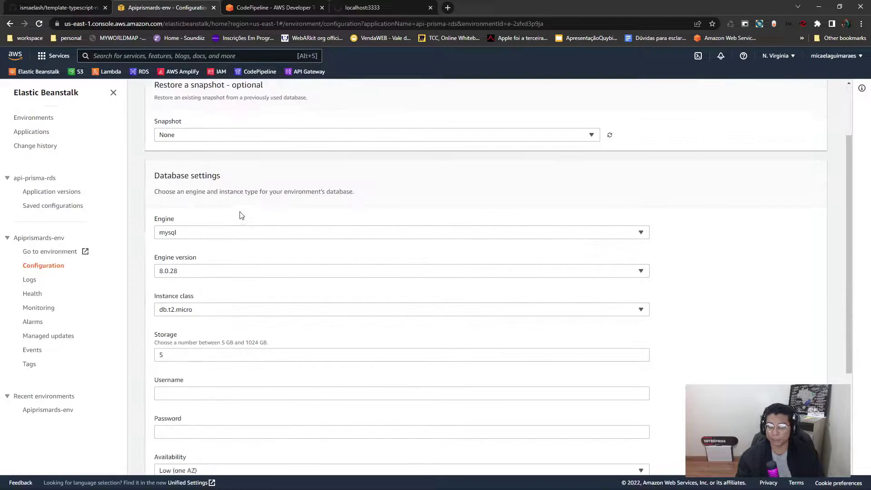
pyautogui.click(254, 125)
pyautogui.click(269, 119)
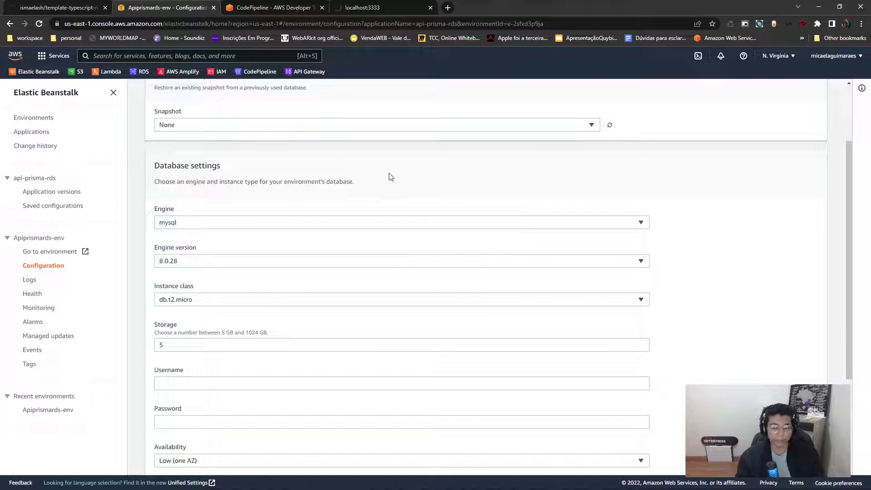
pyautogui.scroll(-1, 238, 200)
pyautogui.click(198, 177)
pyautogui.click(202, 177)
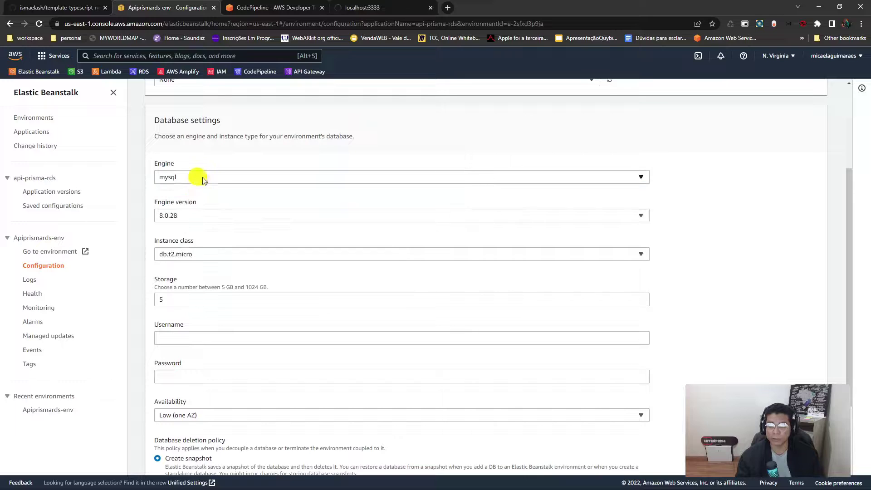
pyautogui.click(190, 216)
pyautogui.click(203, 216)
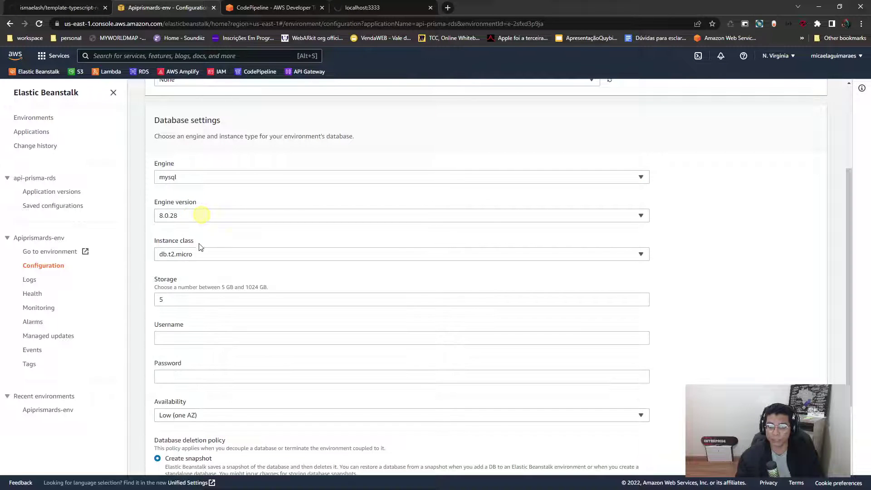
pyautogui.scroll(-1, 200, 249)
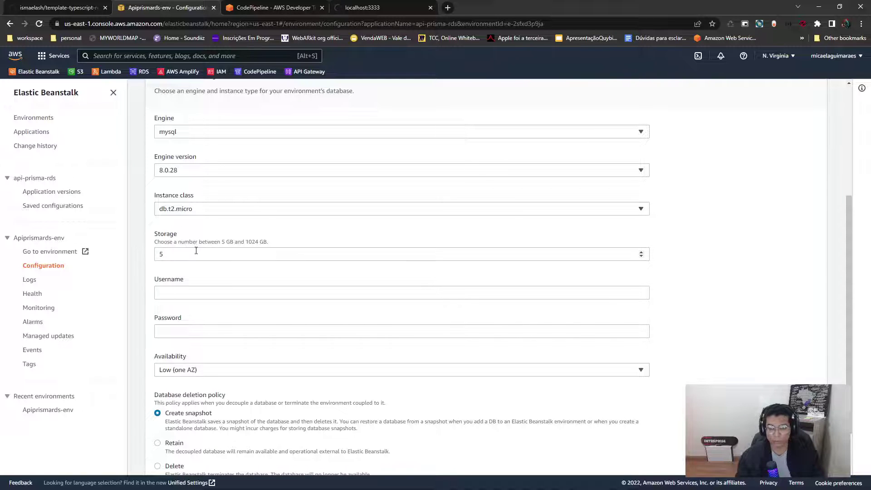
pyautogui.scroll(-1, 183, 215)
# Enter the database username and password, then apply the new database settings
pyautogui.click(191, 238)
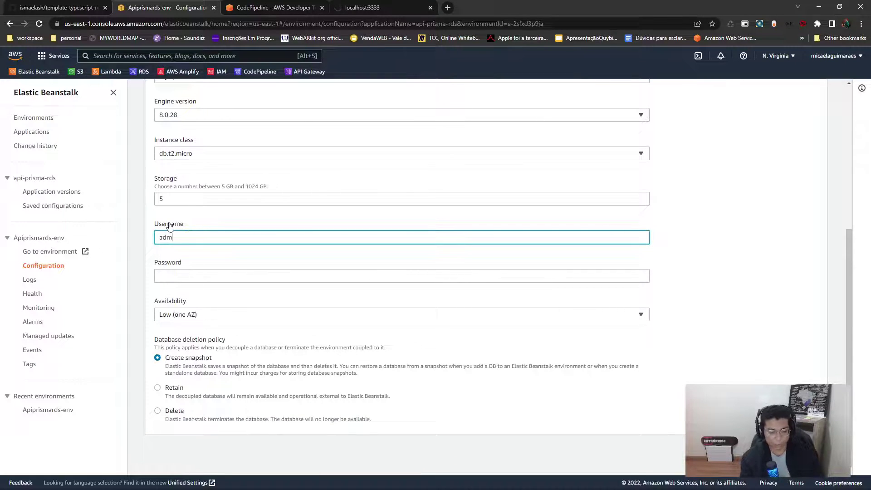
pyautogui.press('Tab')
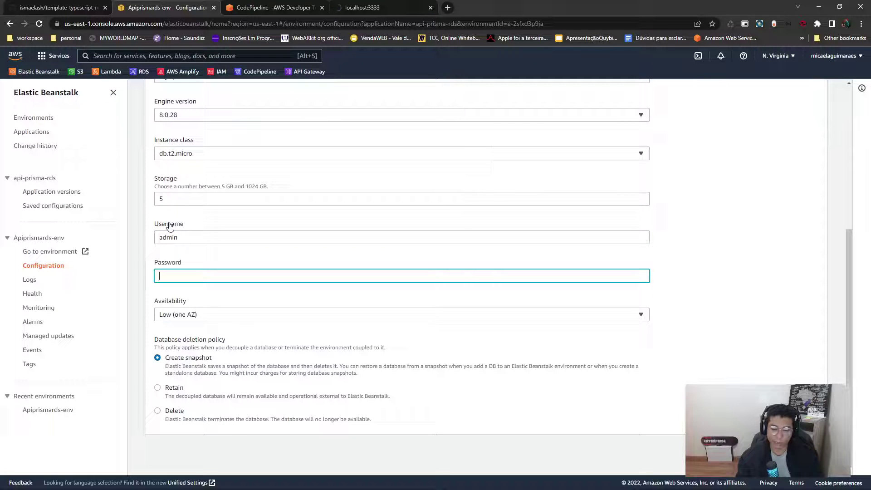
pyautogui.write('•••')
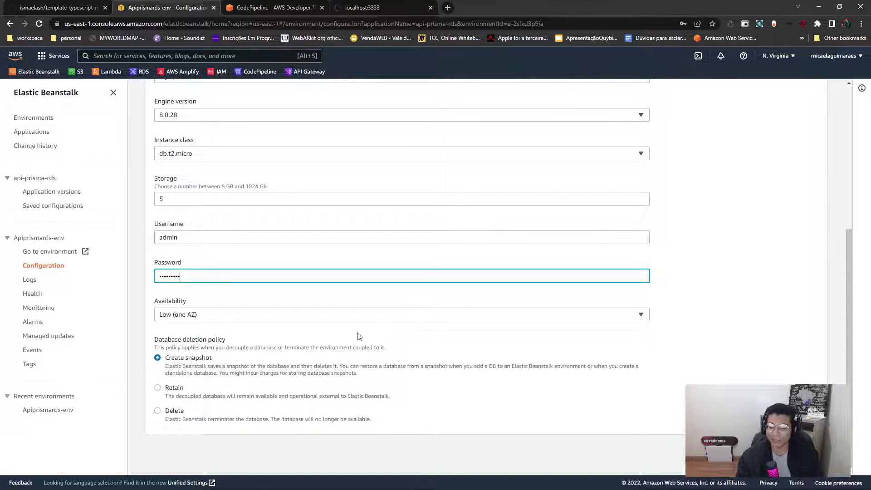
pyautogui.click(755, 368)
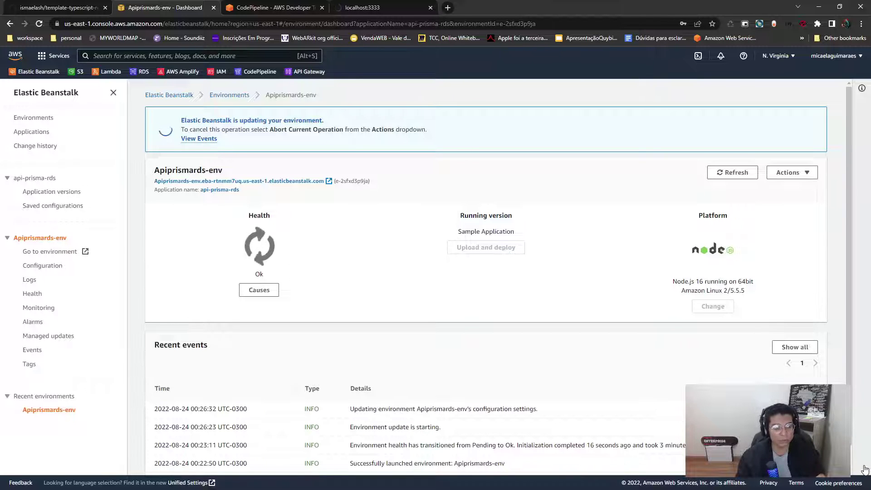
pyautogui.moveTo(868, 489)
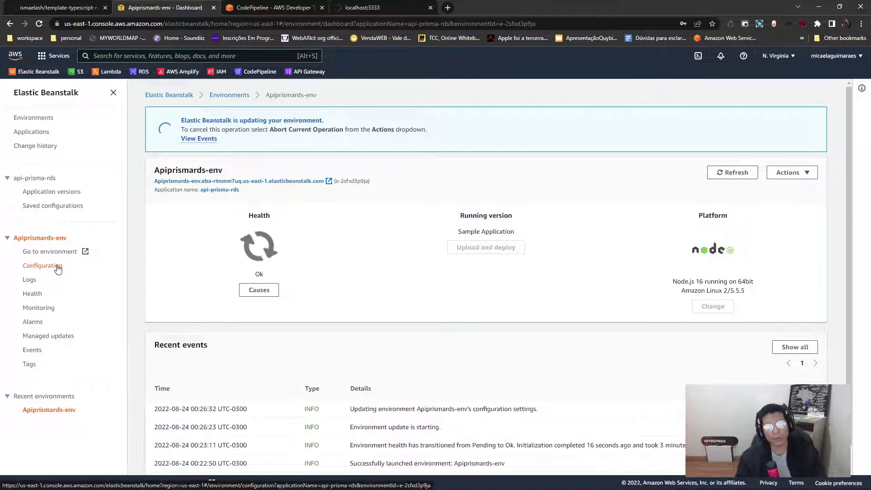
pyautogui.click(58, 267)
pyautogui.scroll(-10, 527, 387)
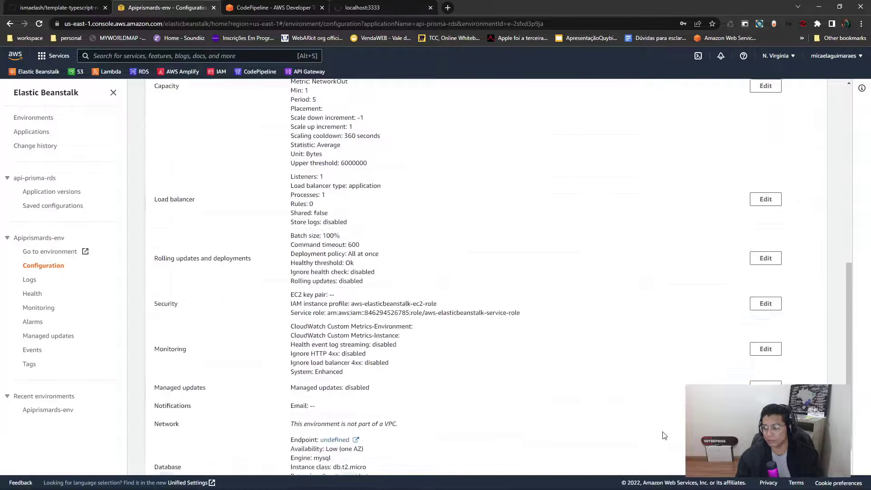
pyautogui.click(766, 433)
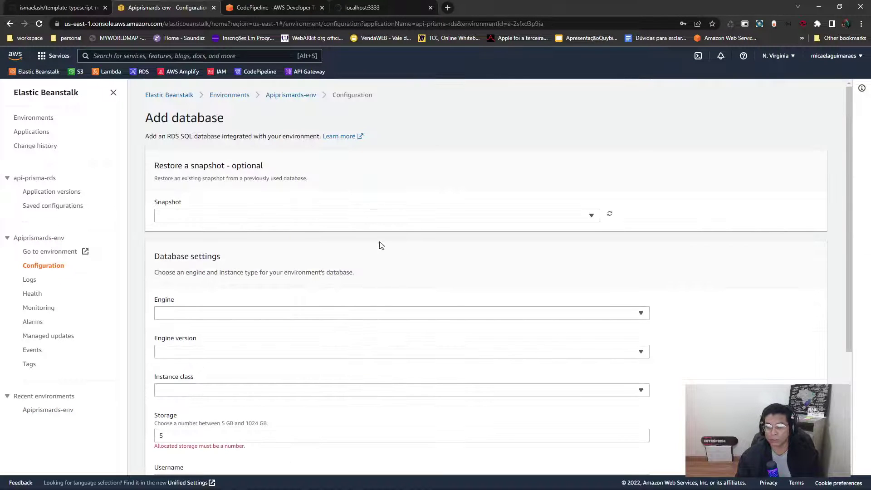
pyautogui.scroll(-4, 512, 335)
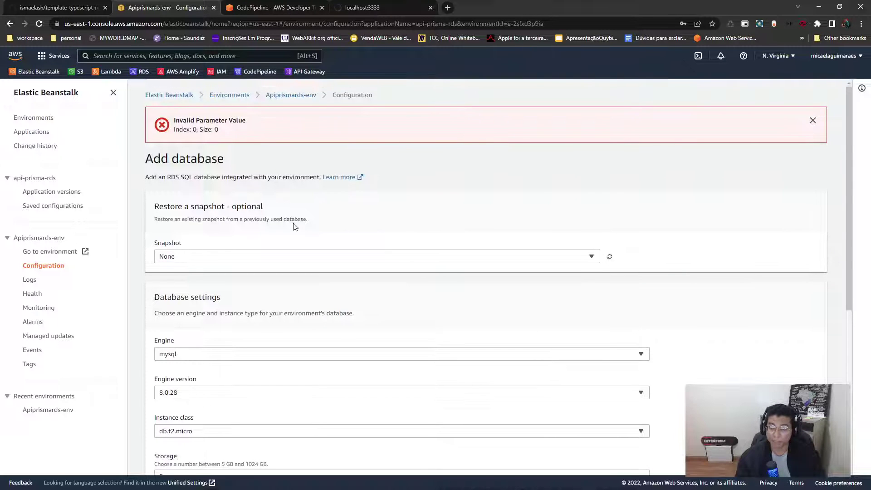
pyautogui.click(279, 100)
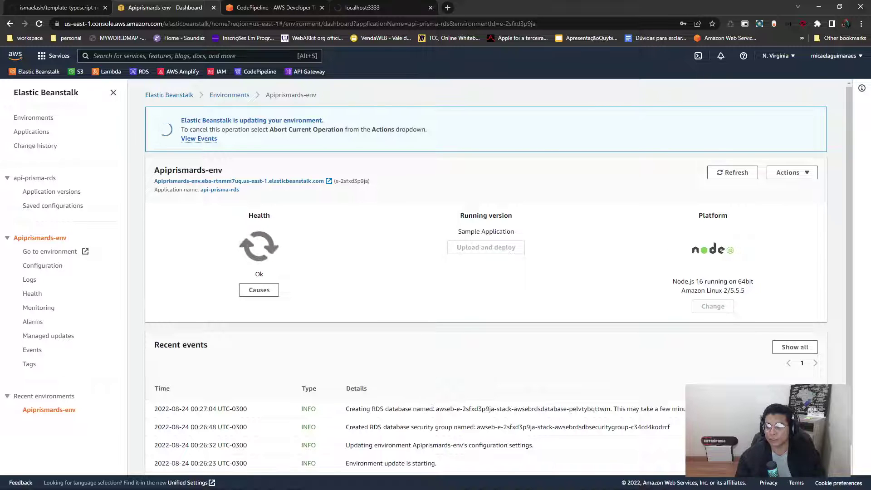
pyautogui.scroll(-1, 432, 365)
pyautogui.moveTo(353, 385); pyautogui.dragTo(488, 385)
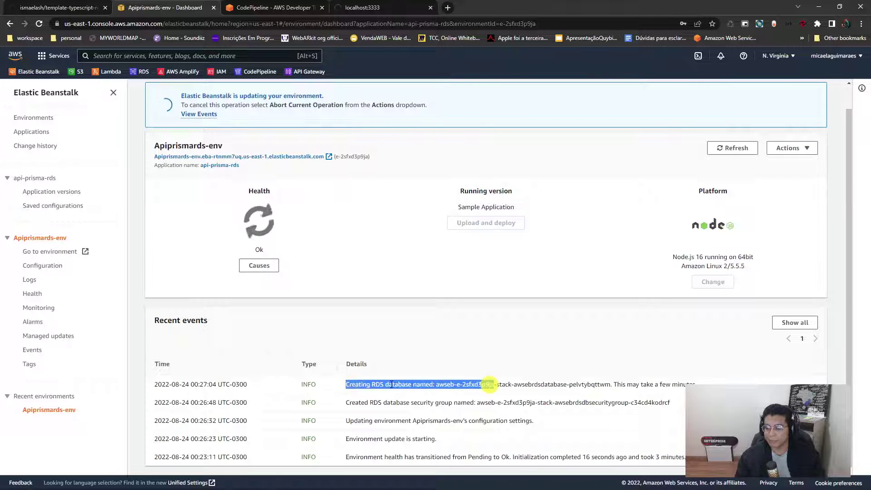
pyautogui.moveTo(386, 384); pyautogui.dragTo(607, 384)
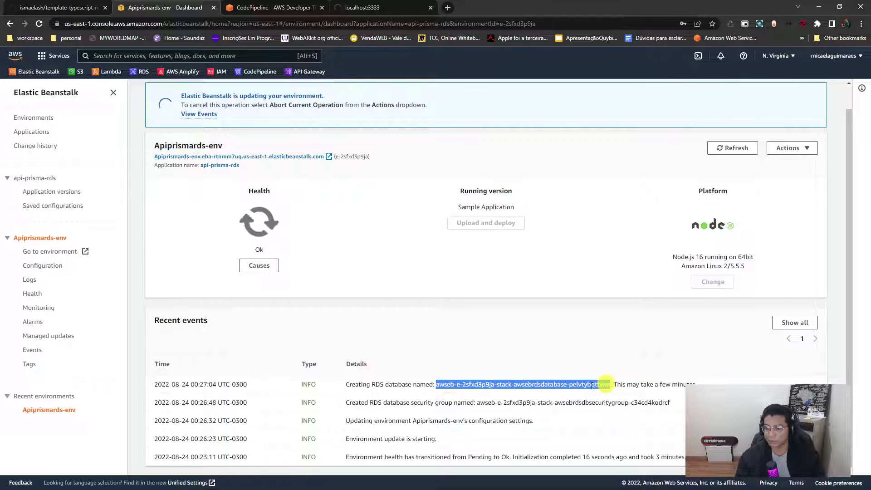
pyautogui.click(522, 386)
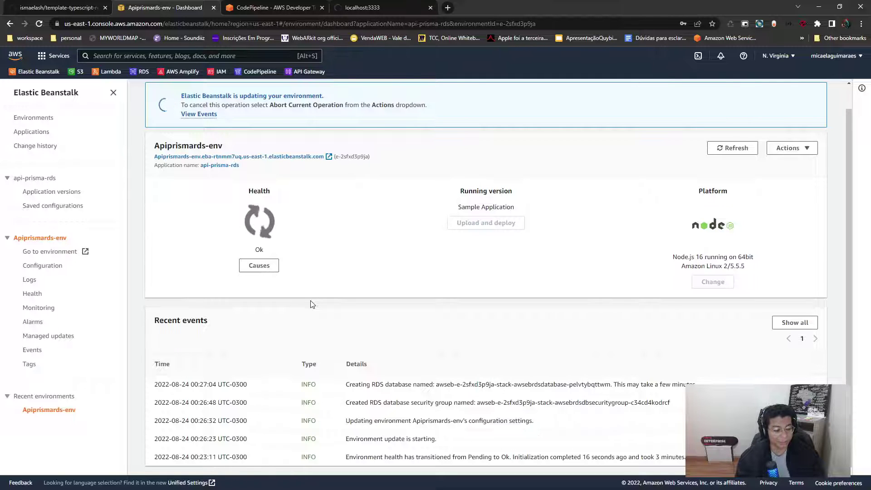
# On the pipeline page, dismiss the creation success banner and open the build details
pyautogui.click(317, 9)
pyautogui.scroll(-2, 305, 282)
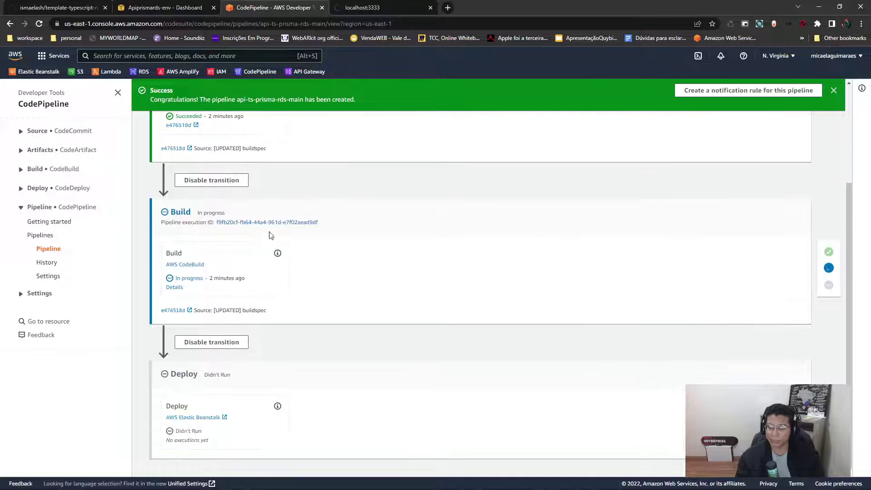
pyautogui.scroll(3, 427, 308)
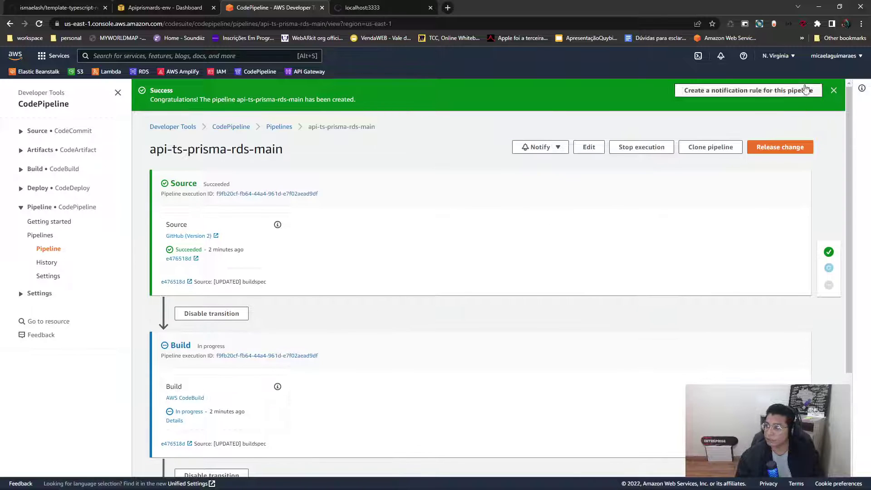
pyautogui.click(834, 91)
pyautogui.scroll(-1, 175, 346)
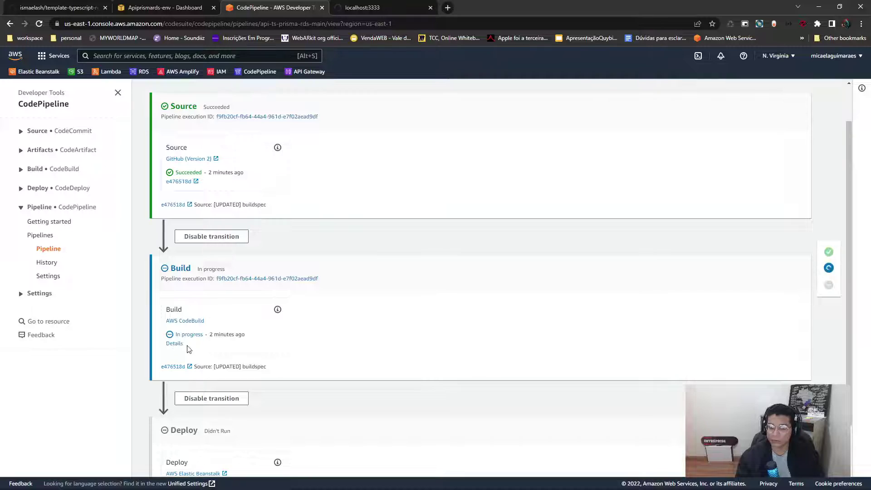
pyautogui.click(179, 345)
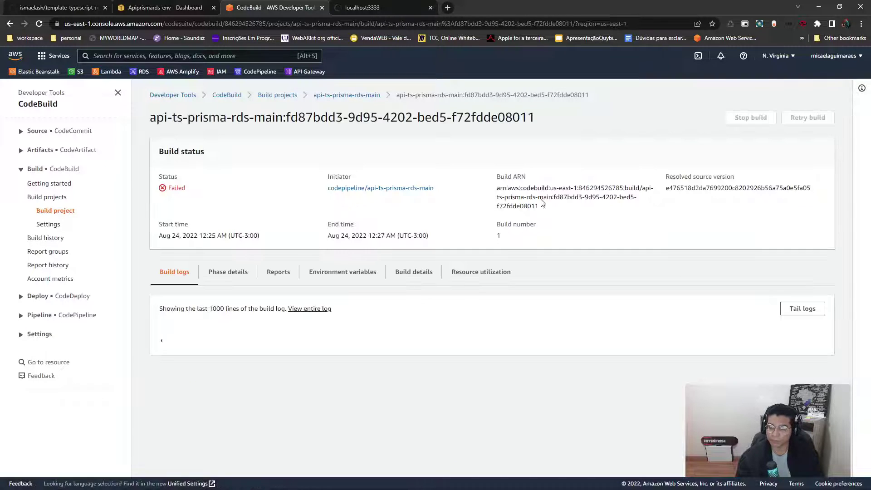
# Trace the build log's prisma:migrate:deploy step to Prisma's P1013 invalid database string error
pyautogui.scroll(-10, 629, 294)
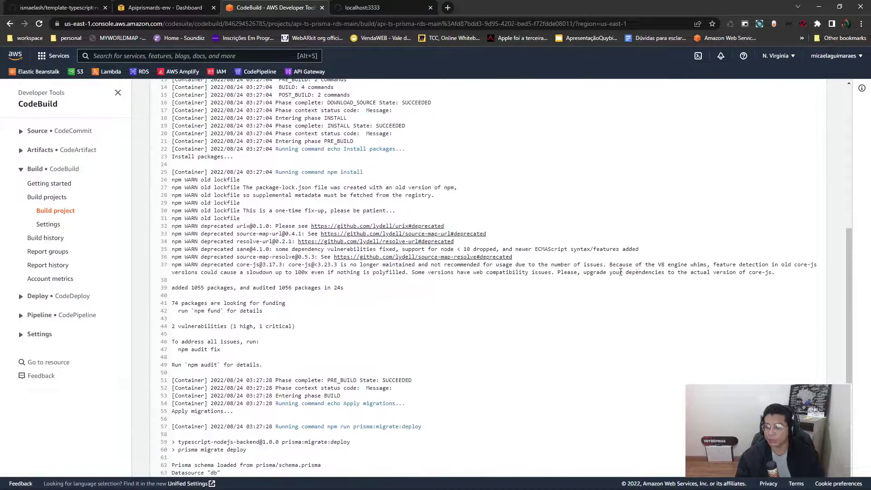
pyautogui.scroll(-2, 318, 250)
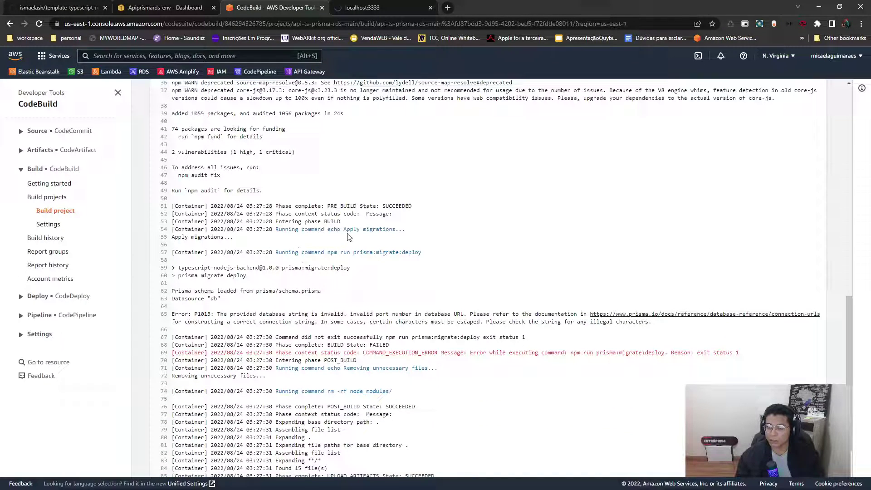
pyautogui.moveTo(326, 229); pyautogui.dragTo(385, 230)
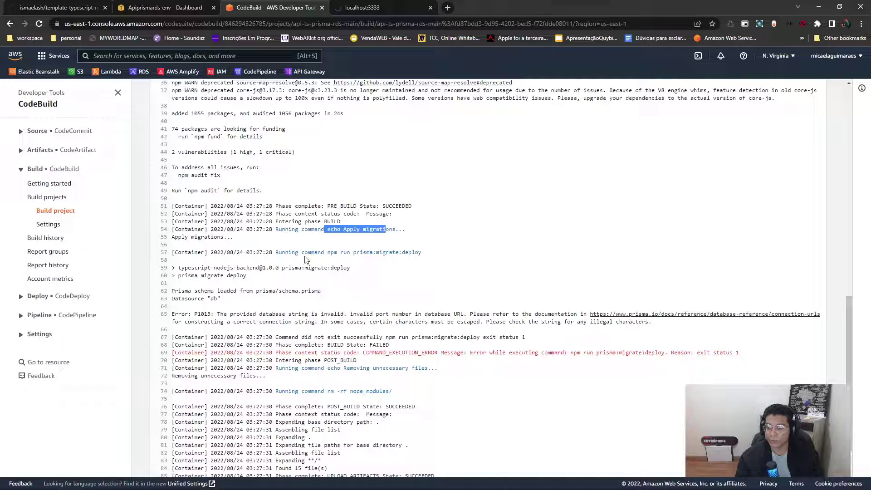
pyautogui.click(305, 259)
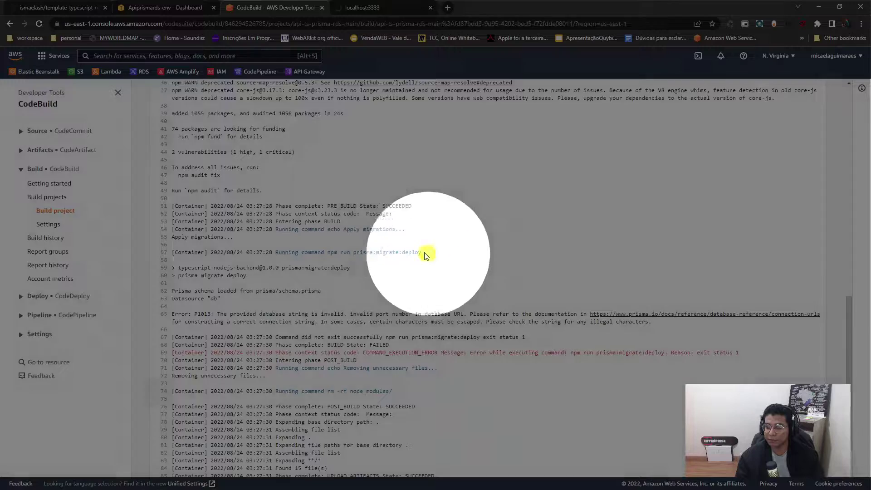
pyautogui.moveTo(422, 252); pyautogui.dragTo(272, 252)
pyautogui.click(286, 251)
pyautogui.moveTo(195, 268); pyautogui.dragTo(220, 289)
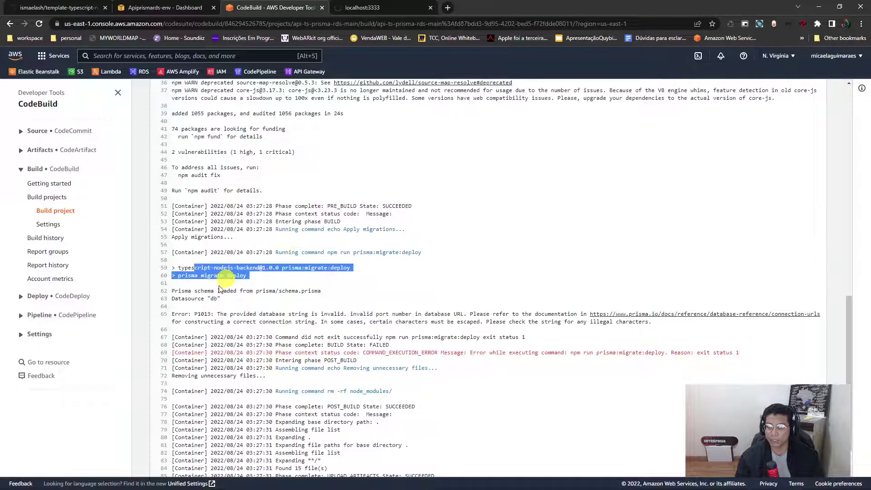
pyautogui.click(219, 288)
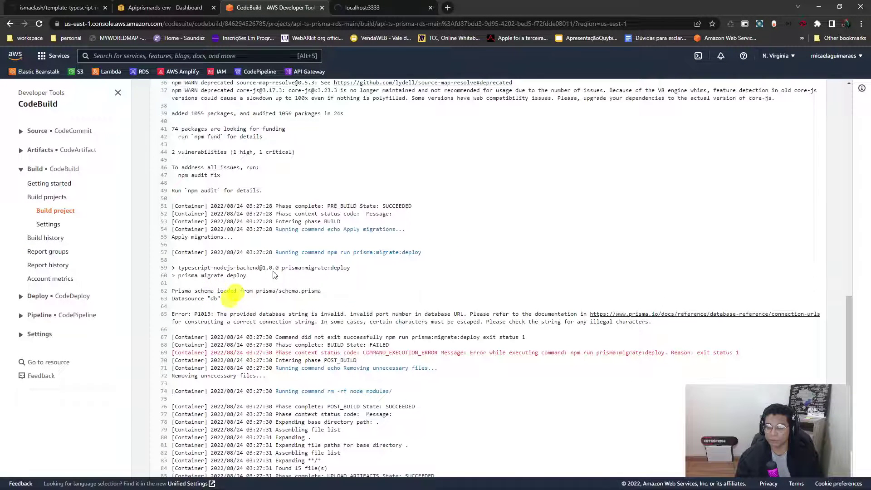
pyautogui.scroll(-1, 274, 275)
pyautogui.moveTo(222, 272); pyautogui.dragTo(486, 273)
pyautogui.click(487, 274)
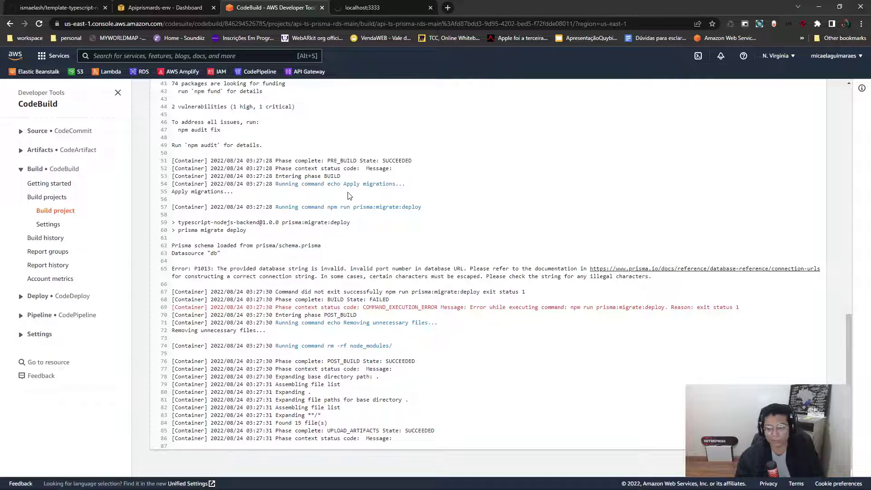
pyautogui.moveTo(364, 271); pyautogui.dragTo(394, 347)
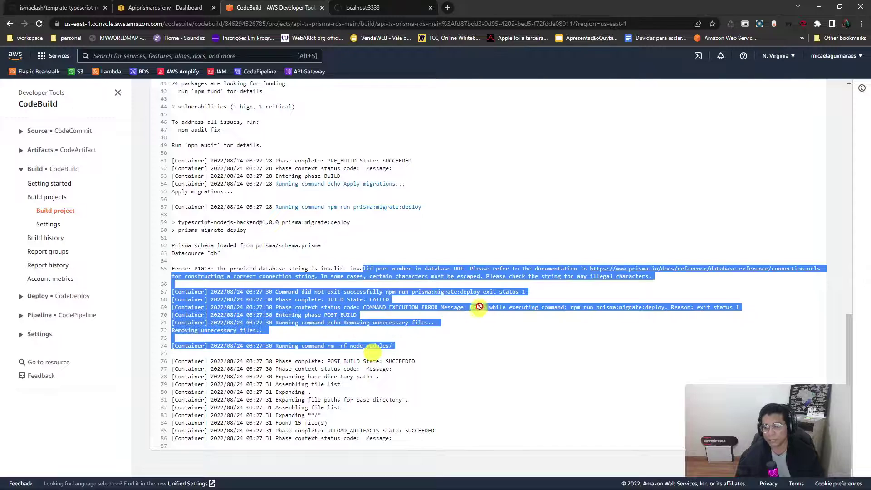
pyautogui.click(478, 306)
# Show the list of pipelines from the Pipeline navigation section
pyautogui.scroll(5, 413, 311)
pyautogui.scroll(4, 401, 331)
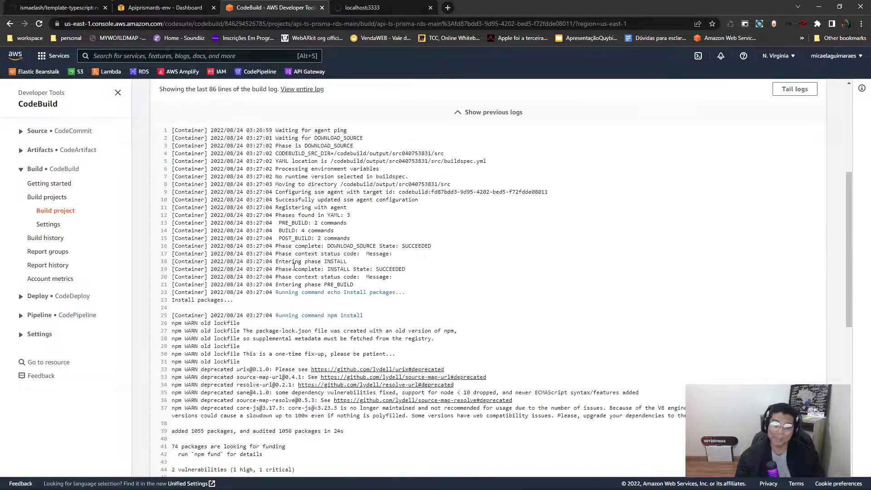
pyautogui.click(57, 314)
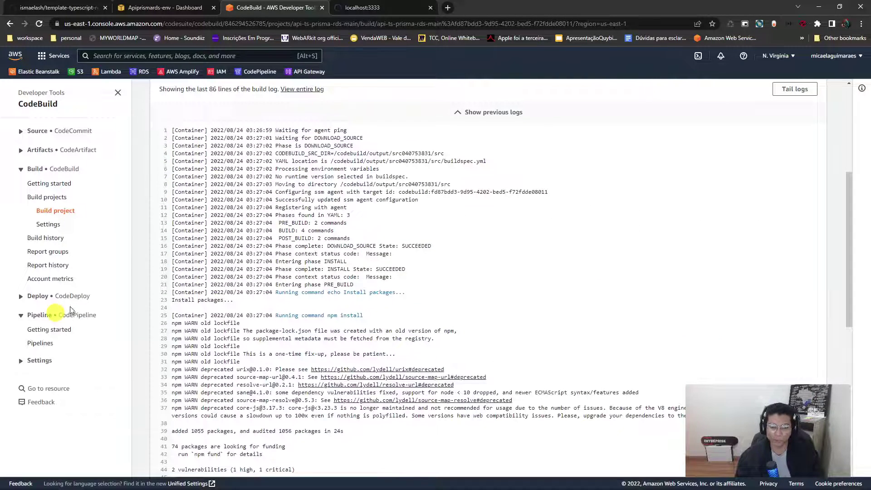
pyautogui.click(40, 345)
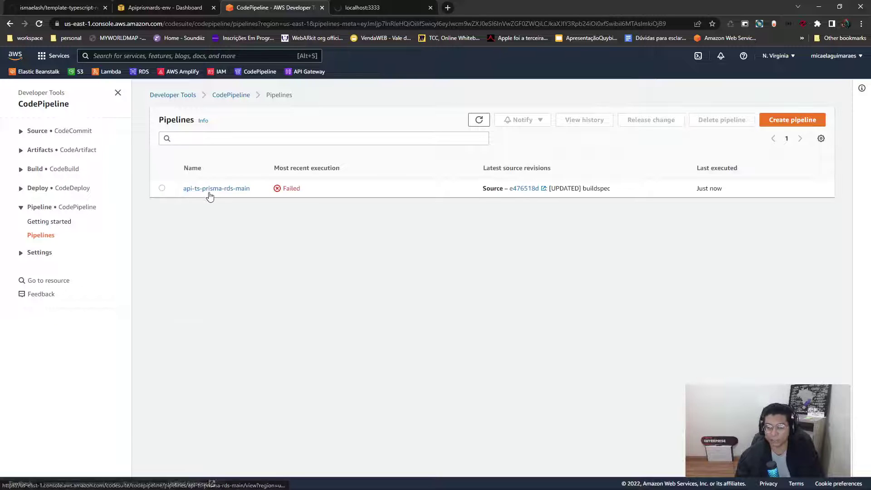
# Open the api-ts-prisma-rds-main pipeline, refresh the environment status, and check the local /posts page
pyautogui.click(213, 191)
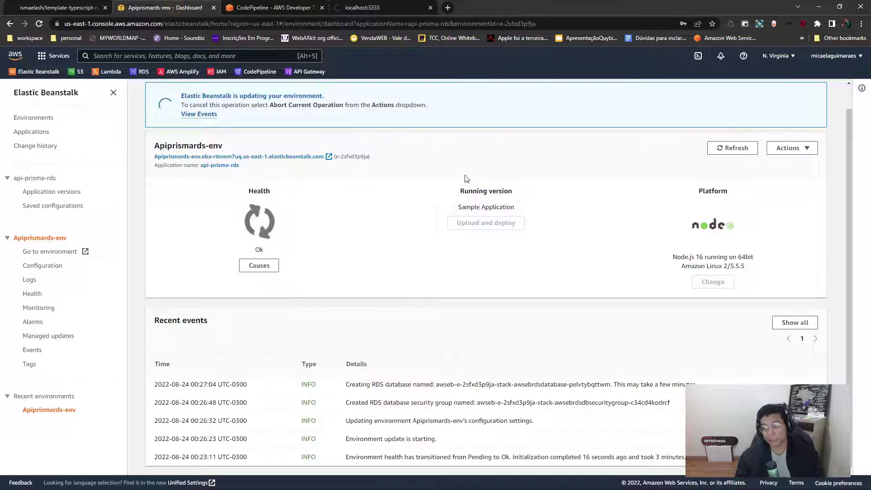
pyautogui.click(731, 148)
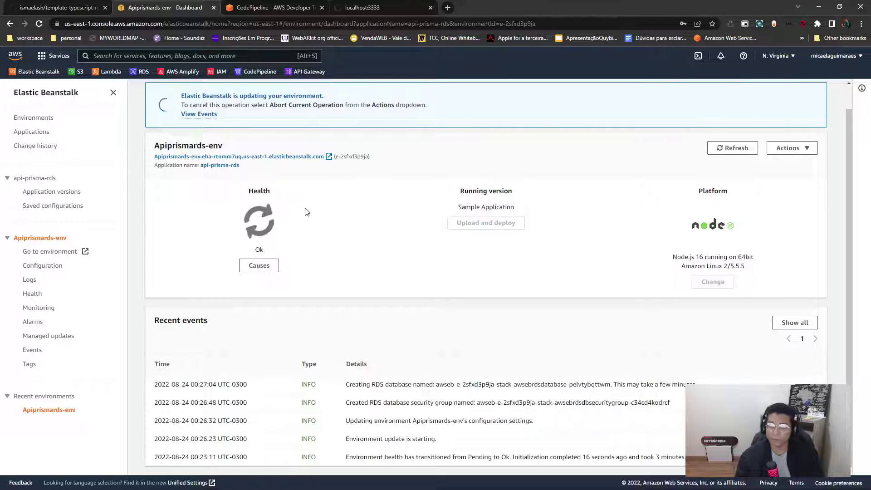
pyautogui.click(376, 8)
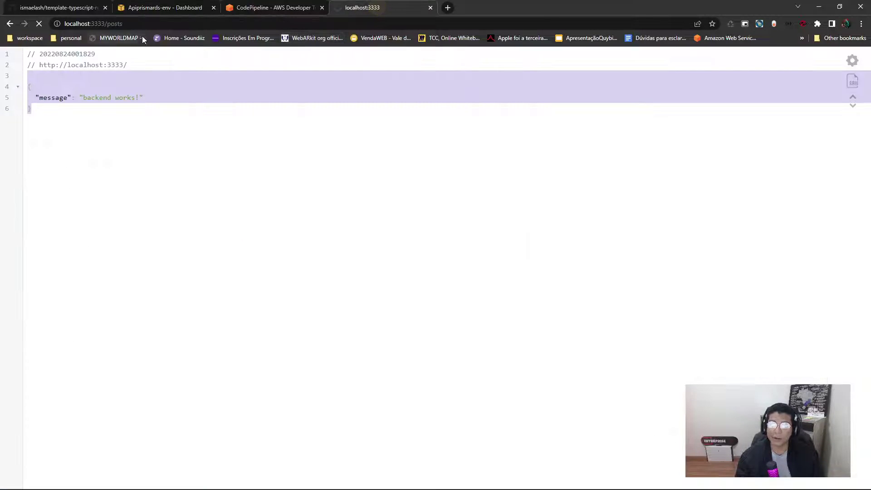
pyautogui.moveTo(122, 24); pyautogui.dragTo(105, 24)
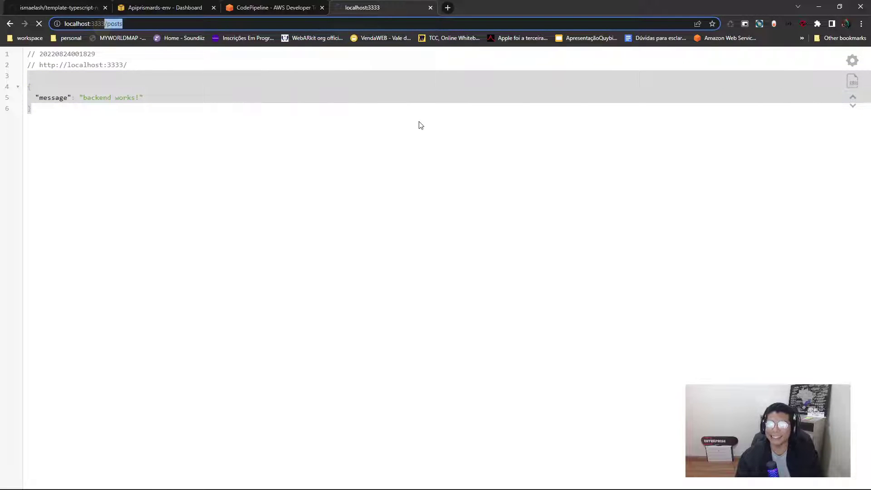
# Close the localhost tab and switch to Visual Studio Code
pyautogui.hotkey('ctrl', 'w')
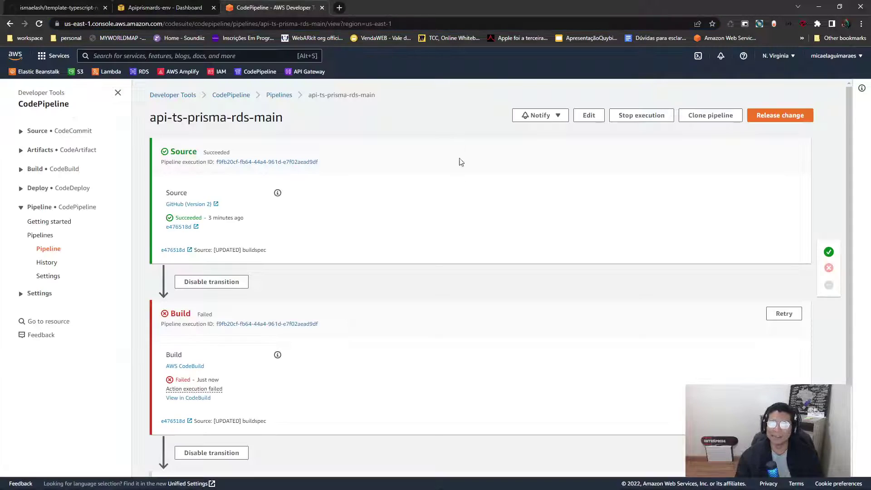
pyautogui.press('super+Tab')
pyautogui.click(451, 187)
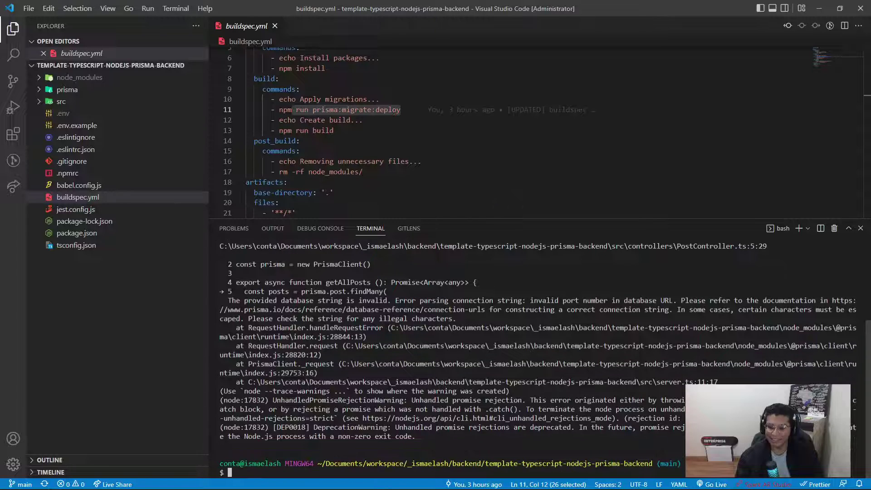
# Clear the terminal, close buildspec.yml and open the .env file
pyautogui.hotkey('ctrl', 'l')
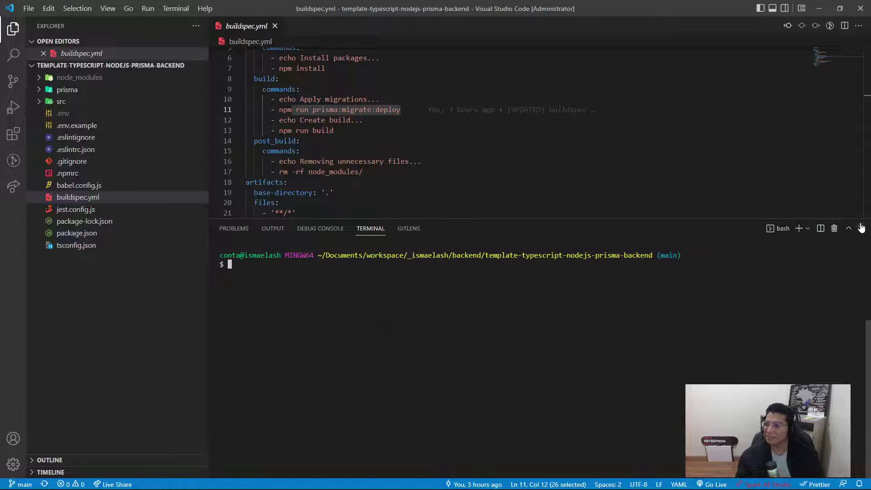
pyautogui.click(274, 25)
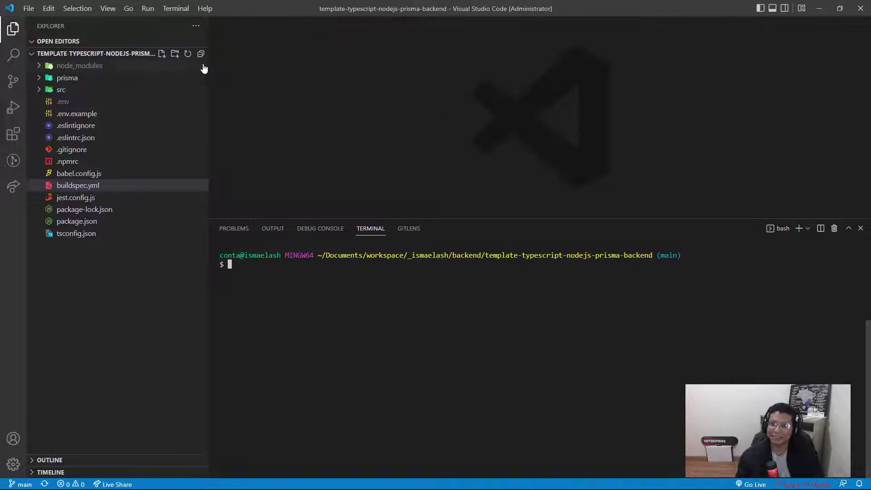
pyautogui.click(83, 106)
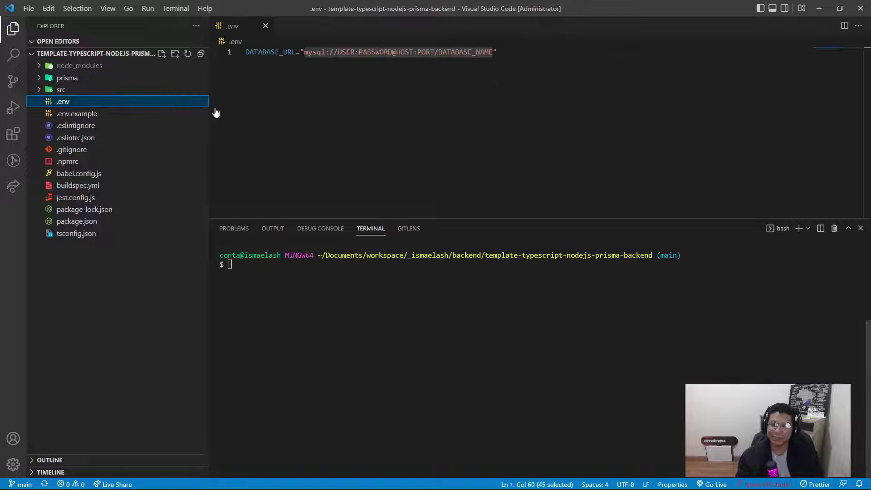
# Set DATABASE_URL's port 3306, database youtube, user admin and the password, then save .env
pyautogui.doubleClick(425, 52)
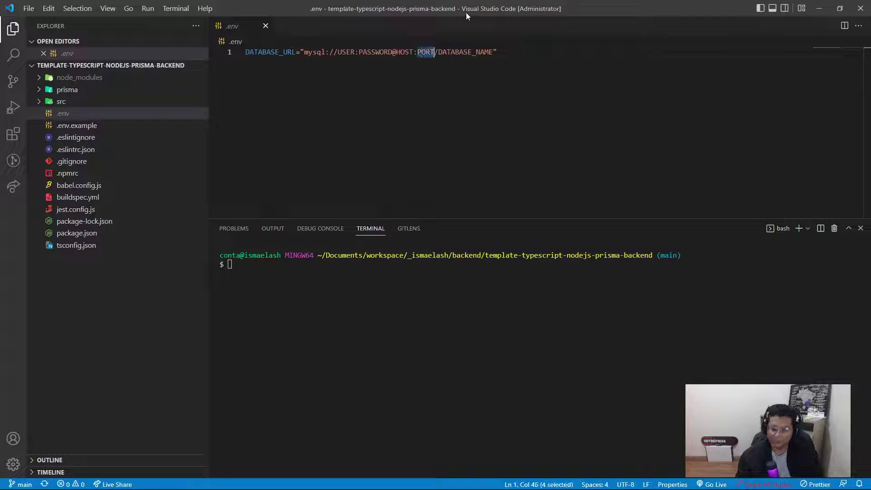
pyautogui.write('3306')
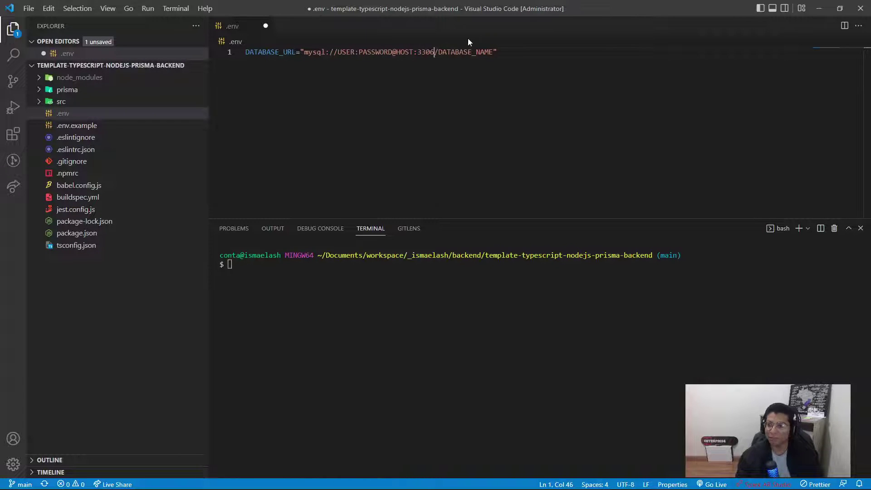
pyautogui.doubleClick(462, 52)
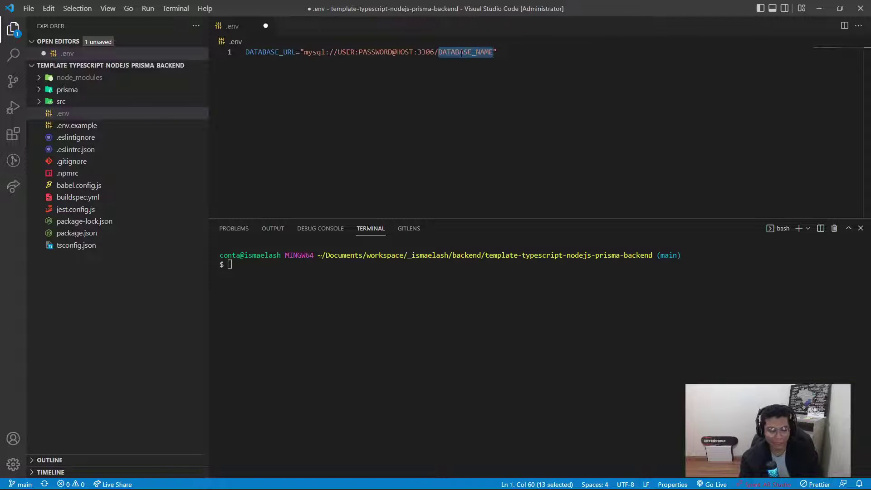
pyautogui.write('youtube')
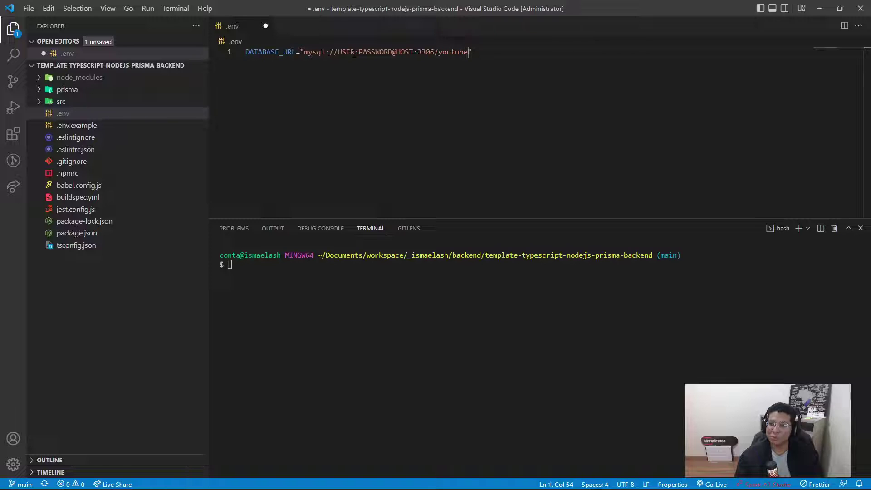
pyautogui.doubleClick(354, 53)
pyautogui.write('admin')
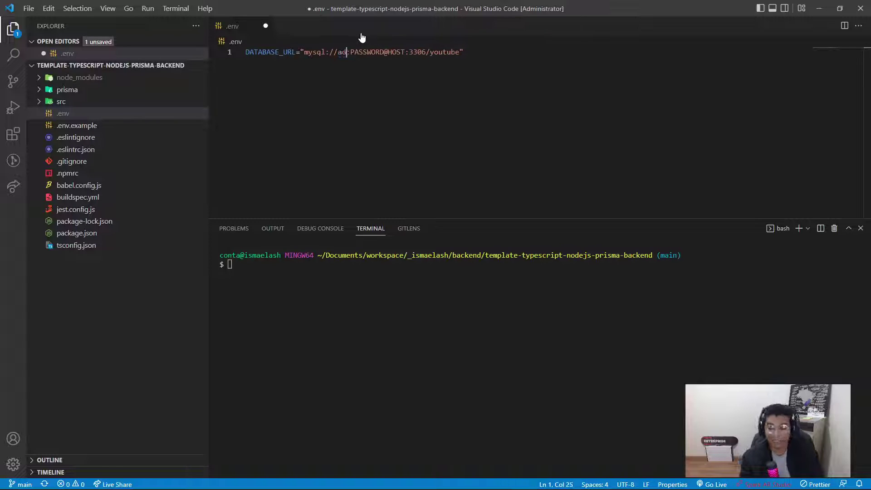
pyautogui.doubleClick(379, 52)
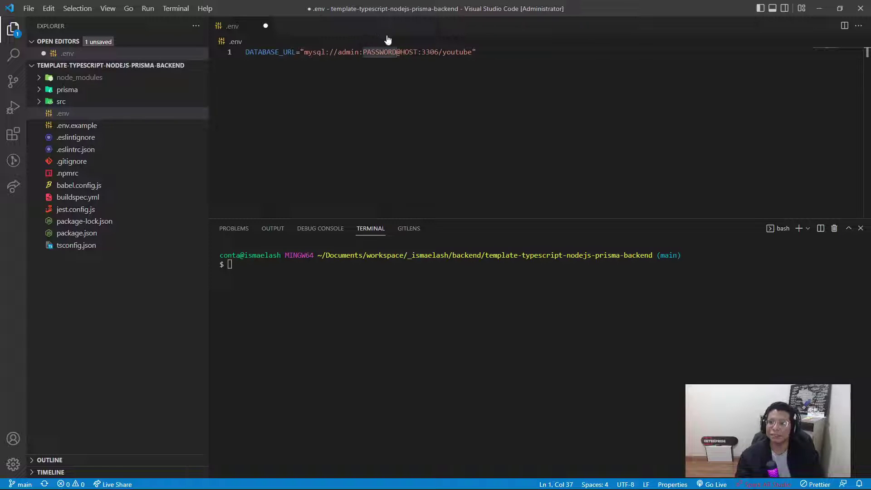
pyautogui.doubleClick(382, 53)
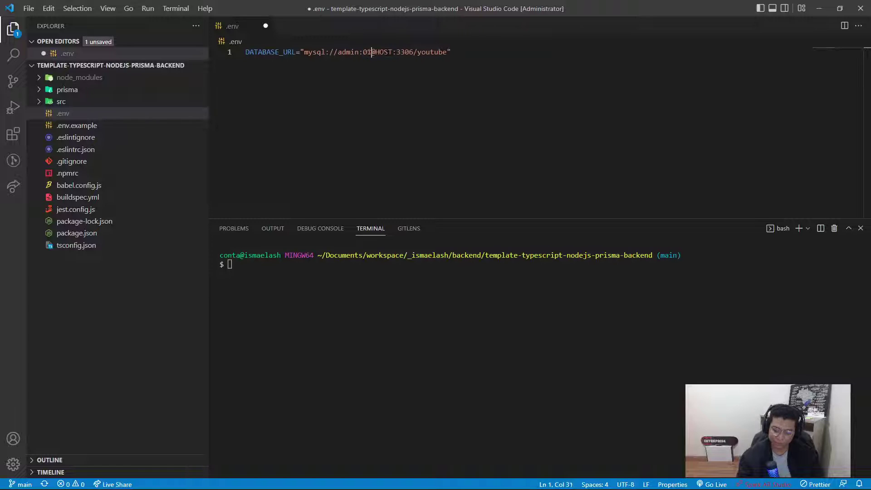
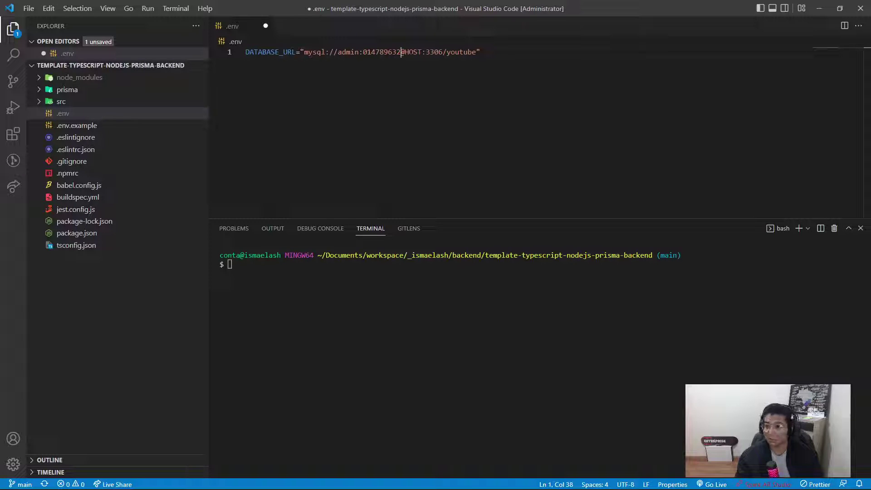
pyautogui.doubleClick(405, 52)
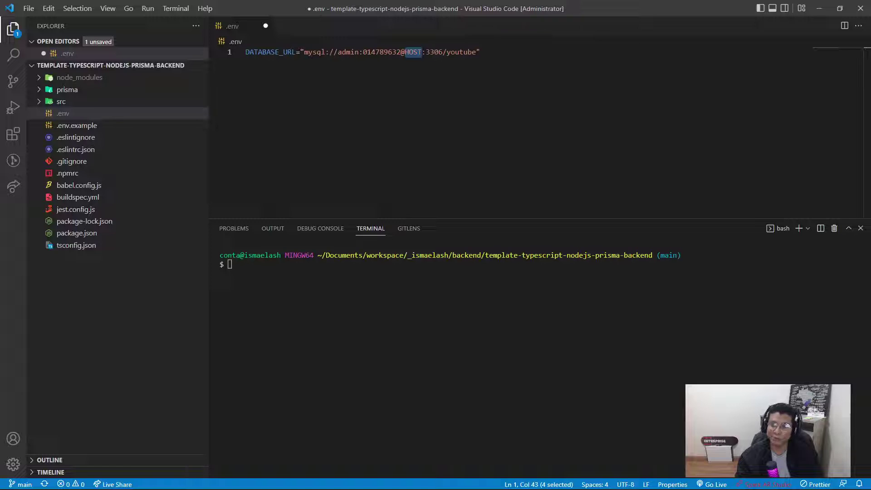
pyautogui.press('End')
pyautogui.hotkey('ctrl', 's')
pyautogui.hotkey('alt', 'Tab')
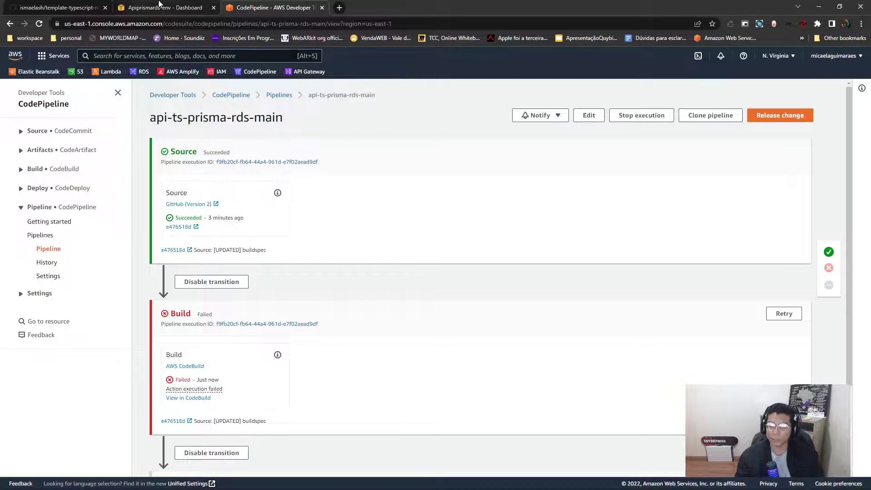
# Open Apiprismards-env's database configuration editor, then return to its still-updating dashboard
pyautogui.click(159, 5)
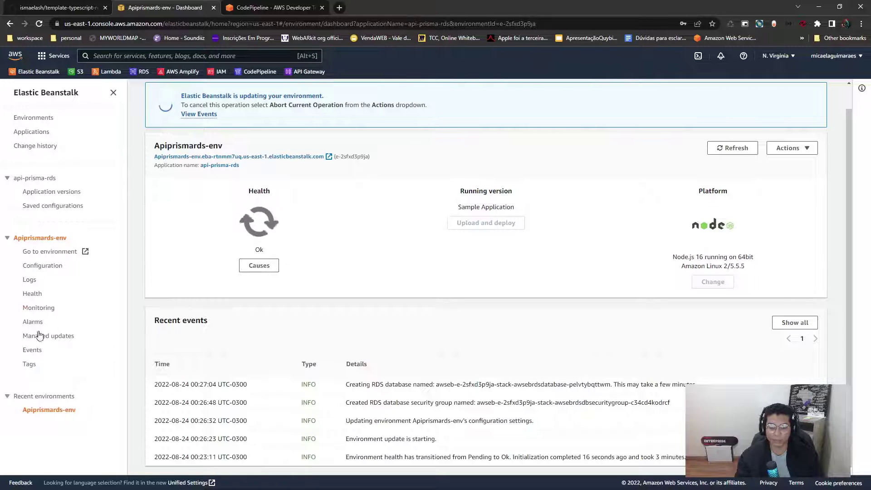
pyautogui.click(43, 266)
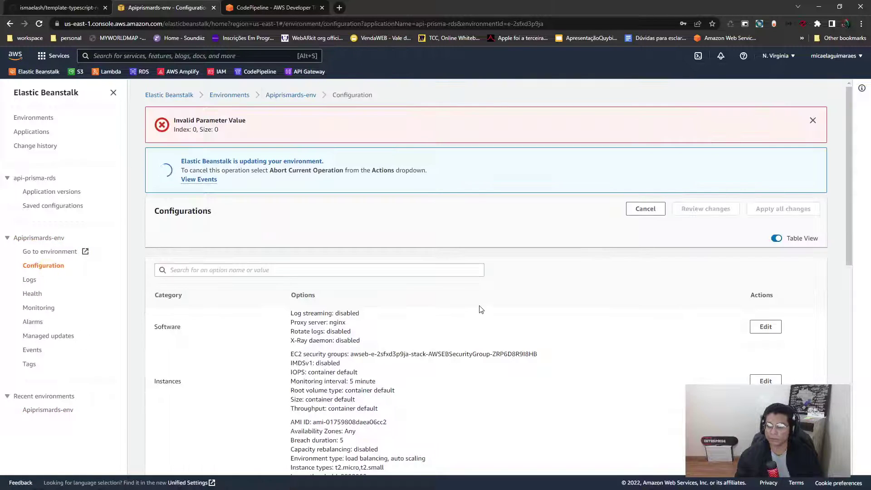
pyautogui.scroll(-10, 472, 321)
pyautogui.scroll(9, 590, 273)
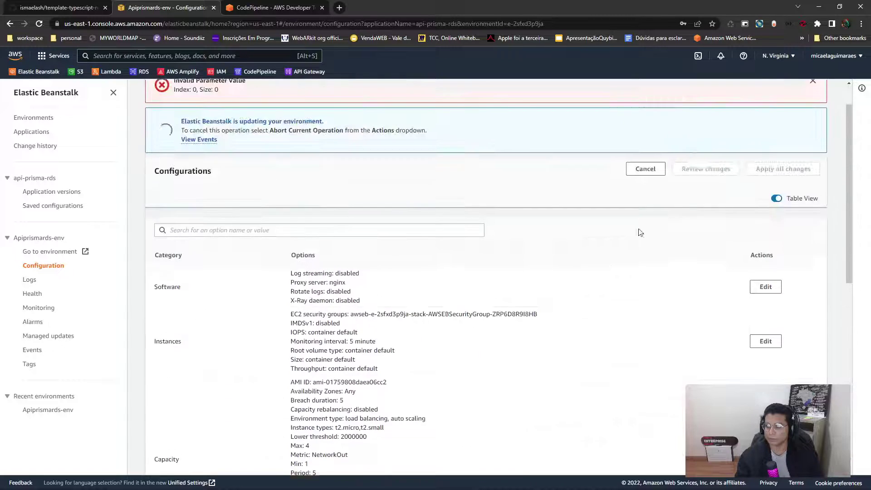
pyautogui.scroll(1, 640, 232)
pyautogui.scroll(-12, 760, 119)
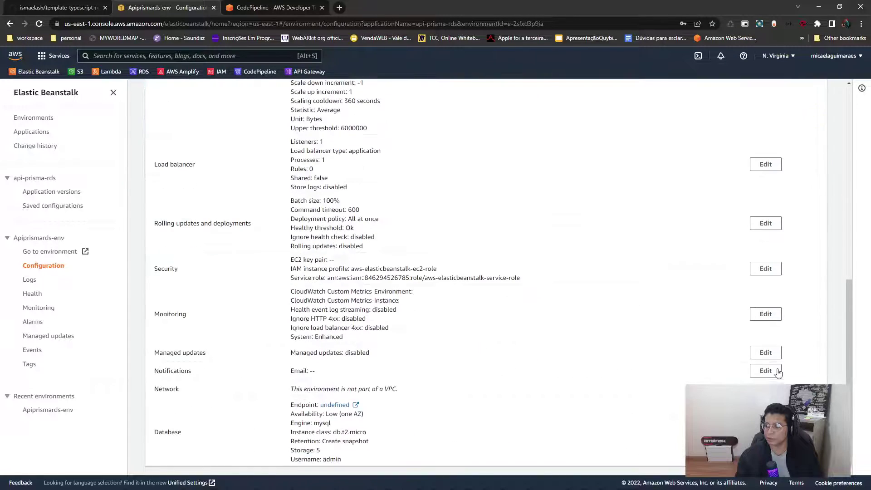
pyautogui.click(778, 372)
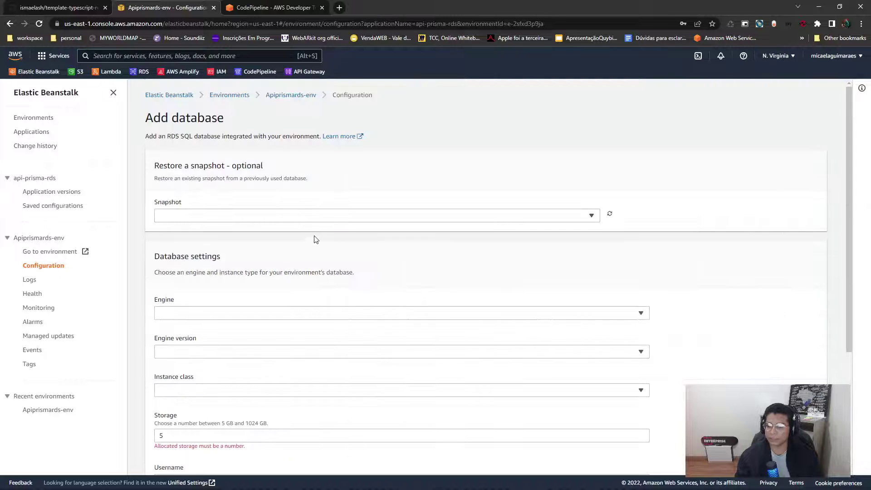
pyautogui.scroll(-5, 313, 238)
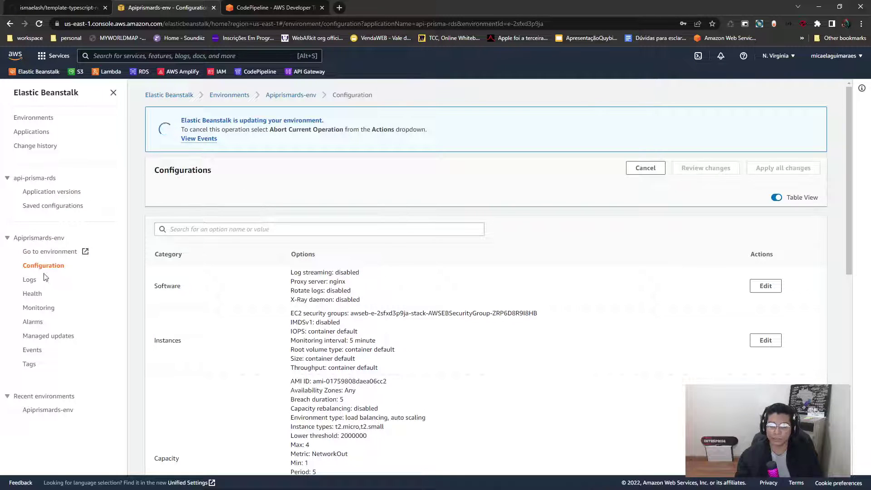
pyautogui.click(300, 95)
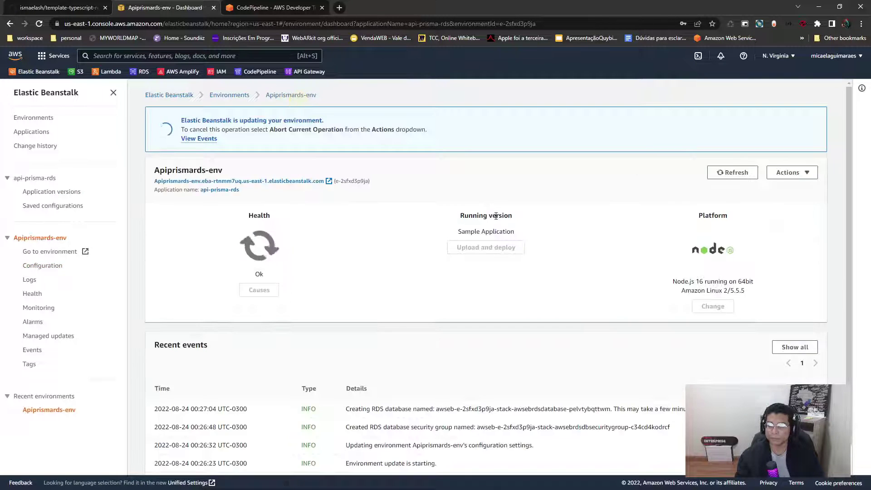
# Open the RDS console in a new tab and list the DB instances
pyautogui.middleClick(138, 73)
pyautogui.click(263, 6)
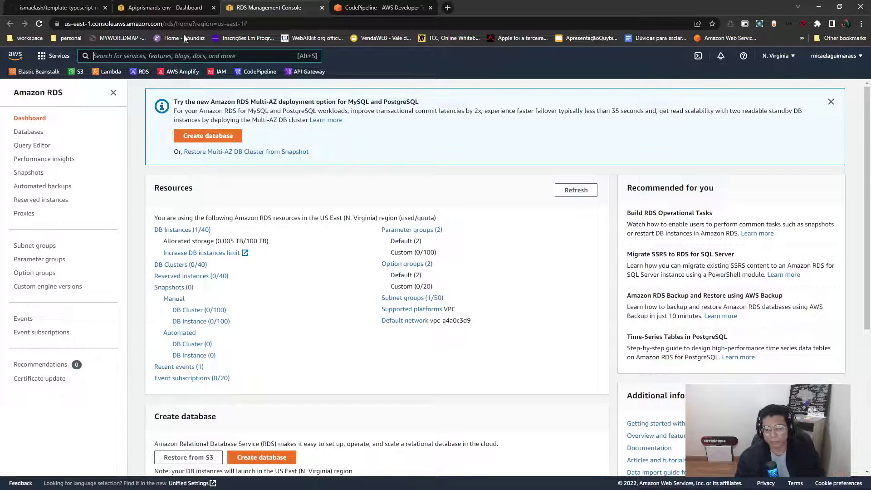
pyautogui.click(181, 8)
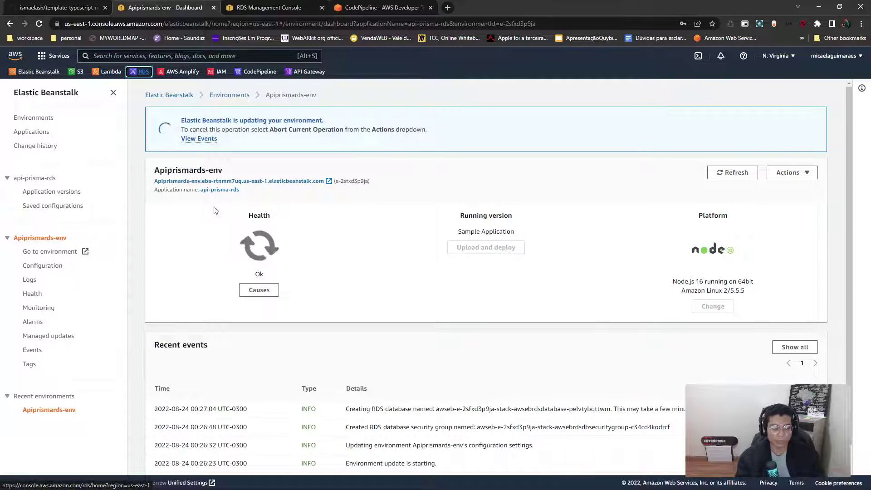
pyautogui.click(266, 6)
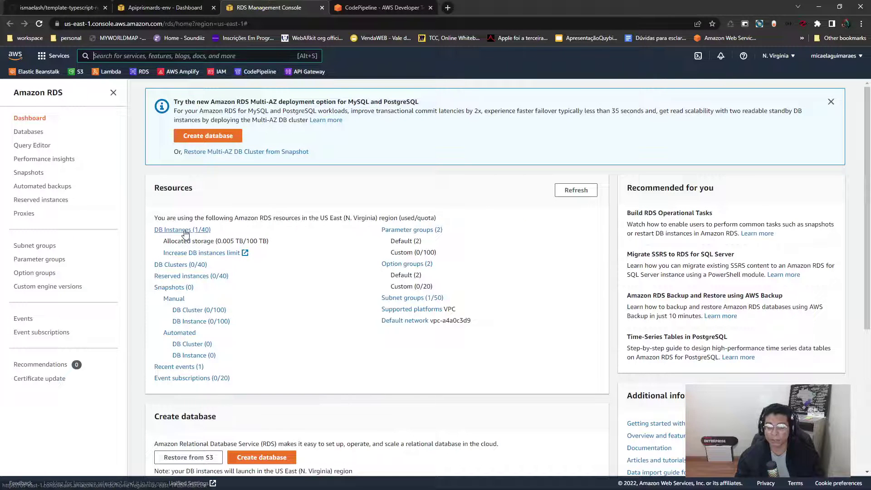
pyautogui.click(184, 229)
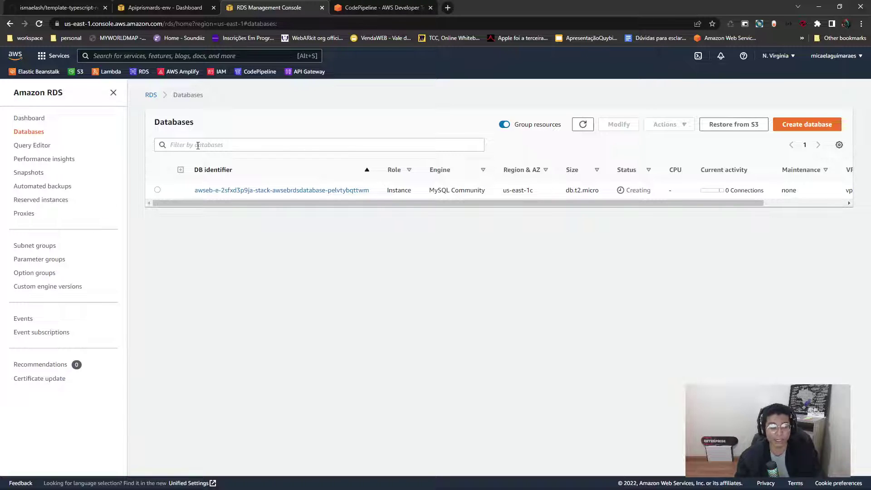
# Inspect the new MySQL database's connectivity, which has no endpoint yet, then refresh the Beanstalk environment
pyautogui.click(287, 190)
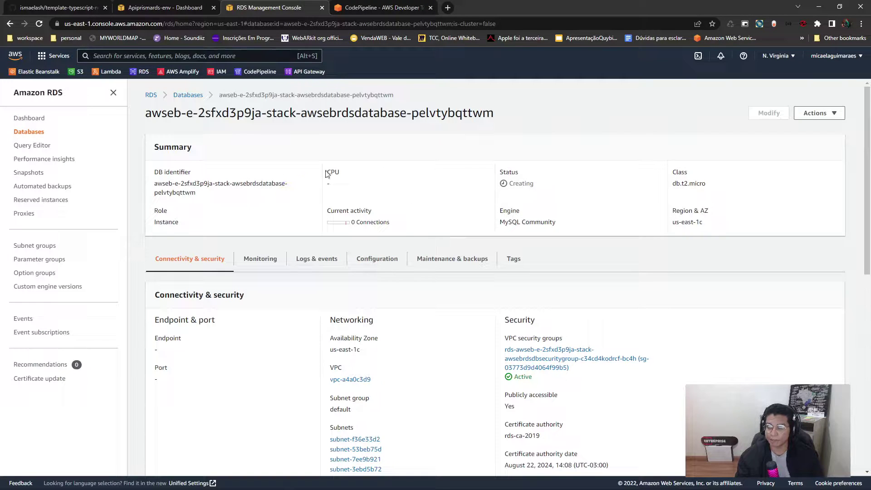
pyautogui.moveTo(153, 337); pyautogui.dragTo(172, 385)
pyautogui.click(173, 384)
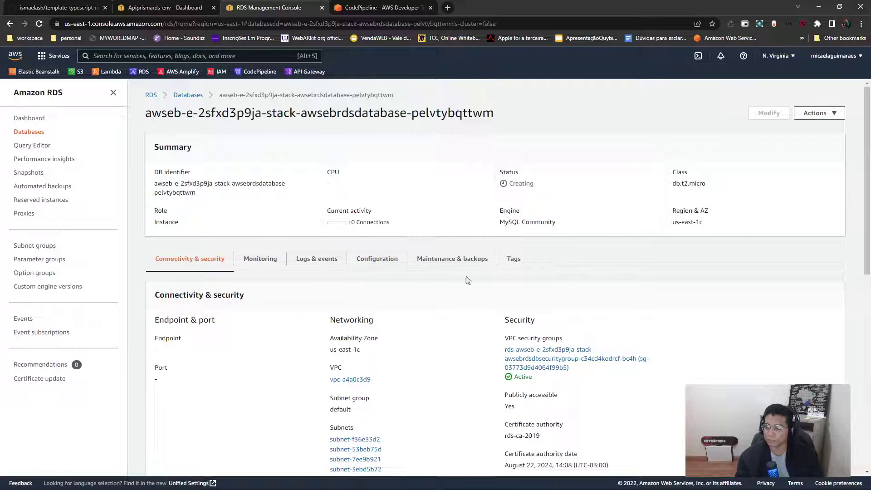
pyautogui.click(185, 95)
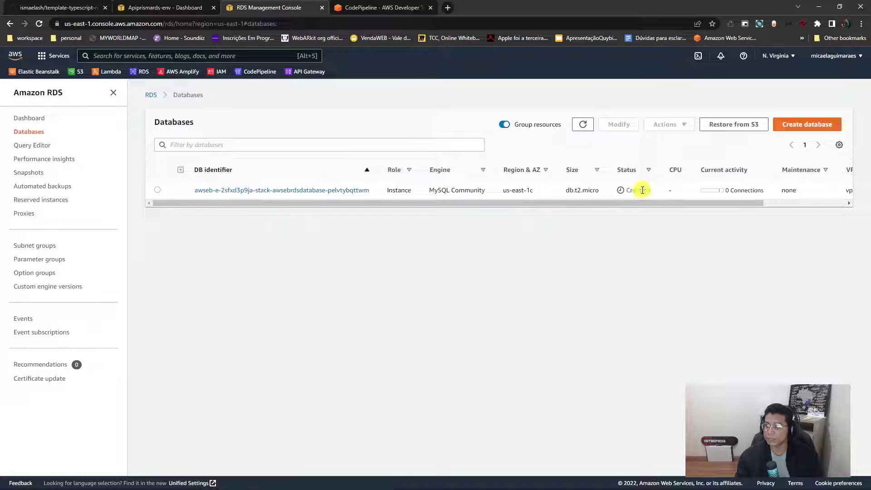
pyautogui.click(542, 203)
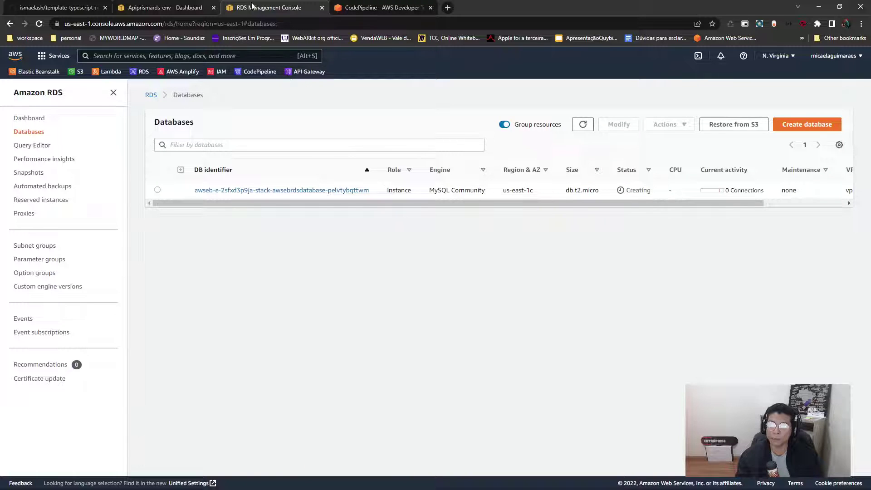
pyautogui.click(196, 7)
pyautogui.click(732, 172)
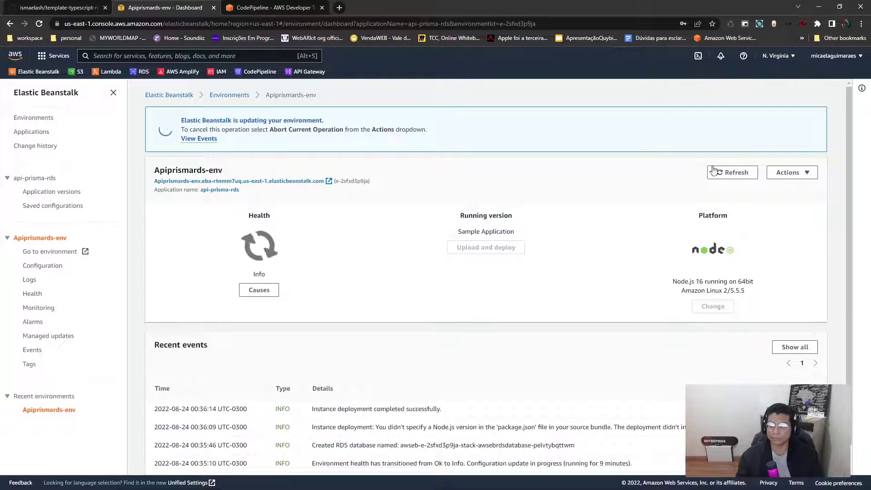
# After the update completes, select the Database endpoint host name in the environment's Configuration
pyautogui.click(713, 172)
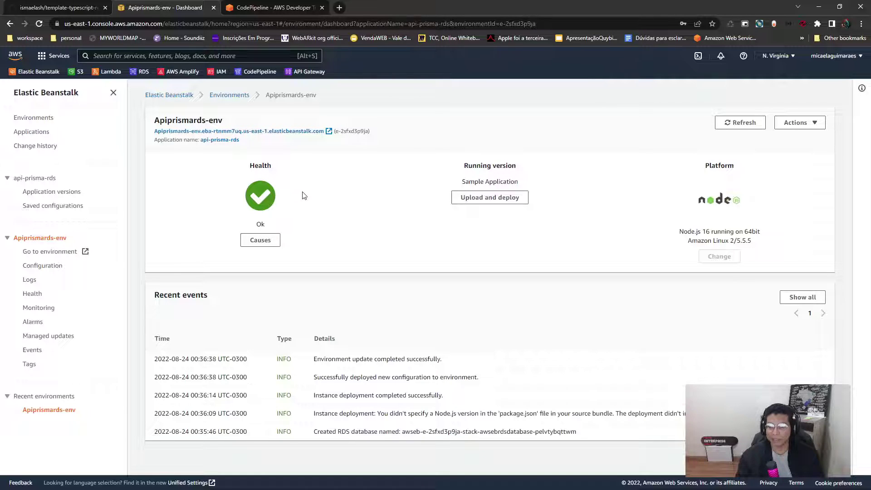
pyautogui.click(38, 267)
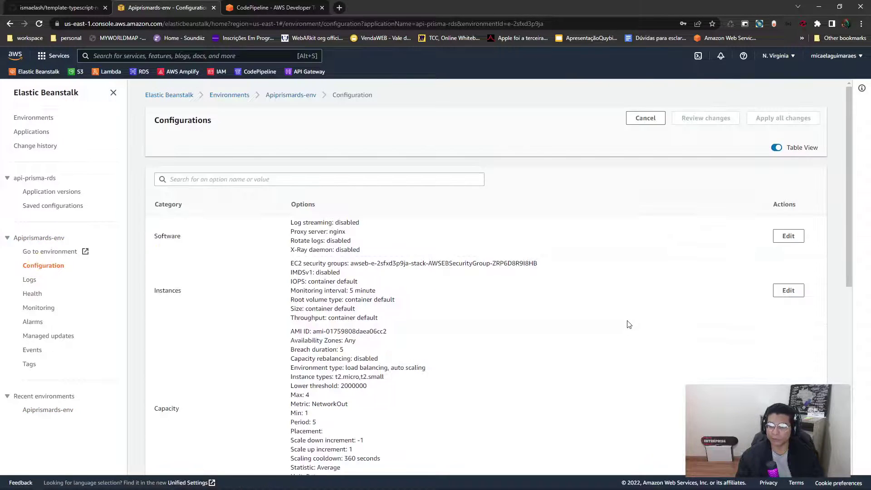
pyautogui.scroll(-8, 626, 335)
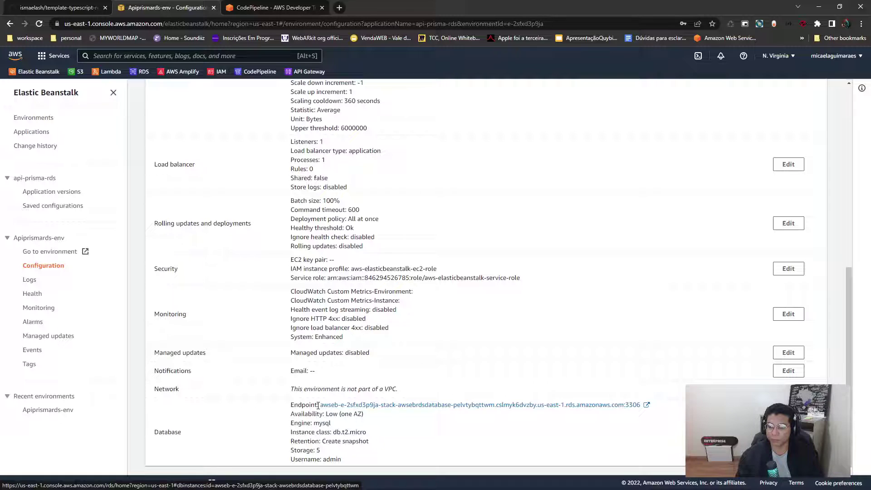
pyautogui.moveTo(322, 406); pyautogui.dragTo(628, 404)
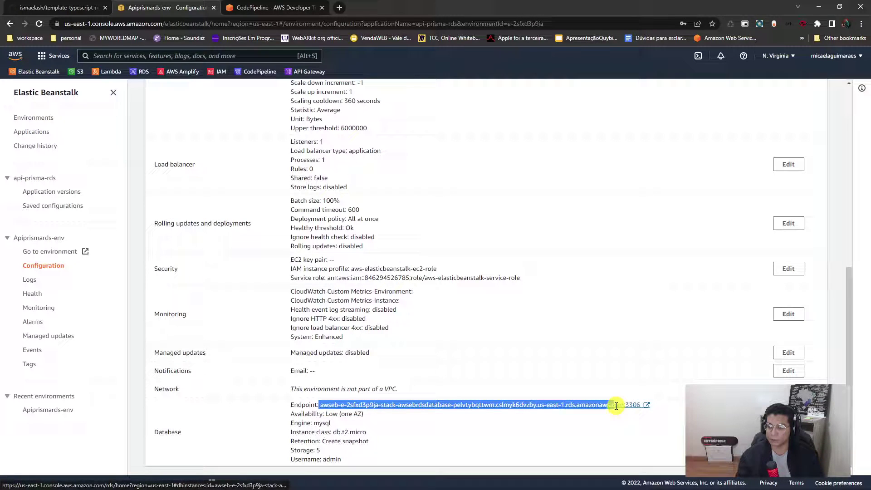
# Replace HOST in the .env DATABASE_URL with the RDS endpoint, delete the space after @, and save
pyautogui.hotkey('alt', 'Tab')
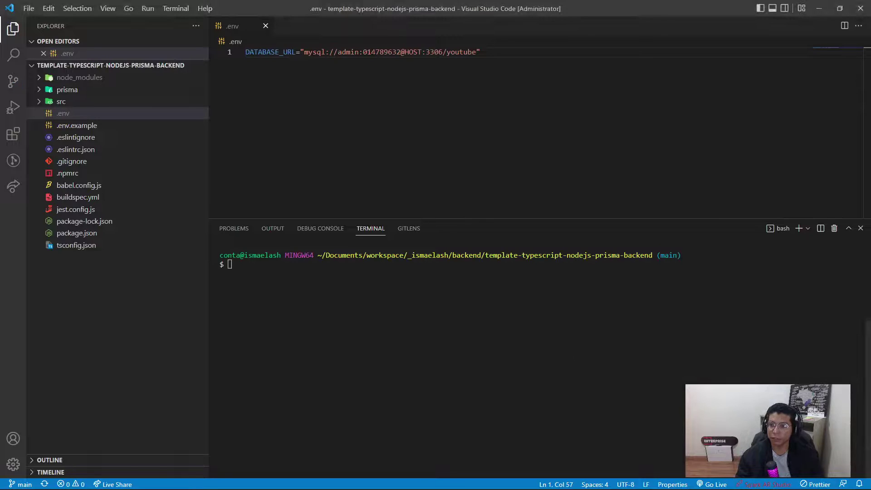
pyautogui.doubleClick(413, 52)
pyautogui.write('awseb-e-2sfxd3p9ja-stack-awsebrdsdatabase-pelvtybqttwm.cslmyk6dvzby.us-east-1.rds.amazonaws.coma')
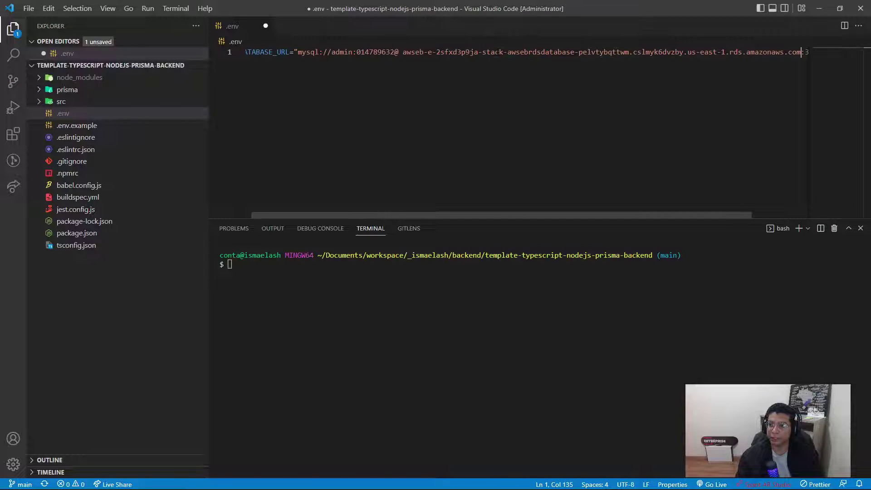
pyautogui.hotkey('ctrl', 'a')
pyautogui.press('Home')
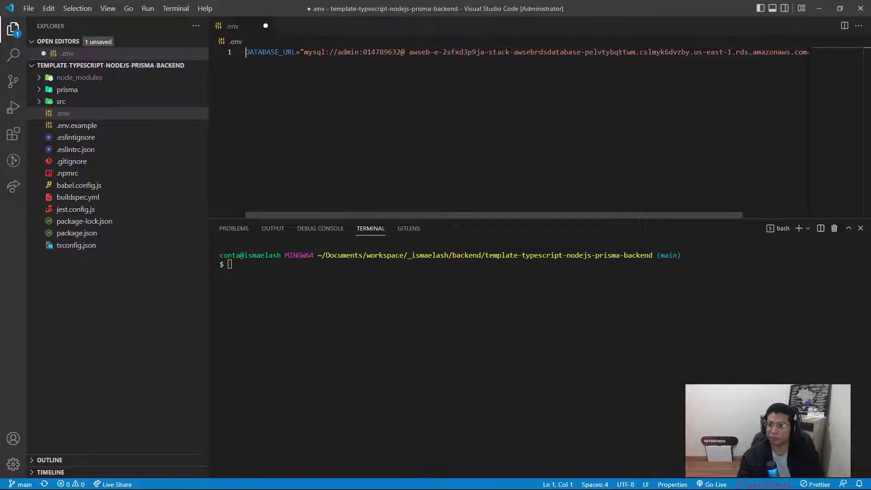
pyautogui.click(809, 52)
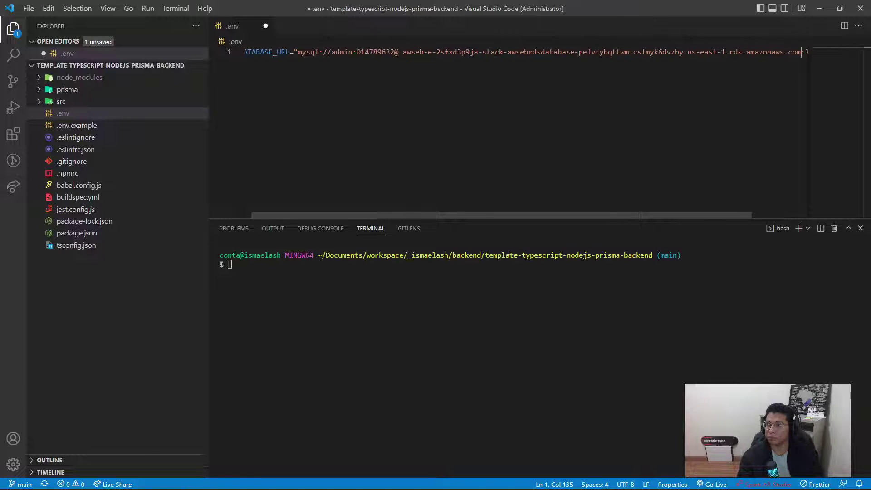
pyautogui.press('Home')
pyautogui.click(304, 52)
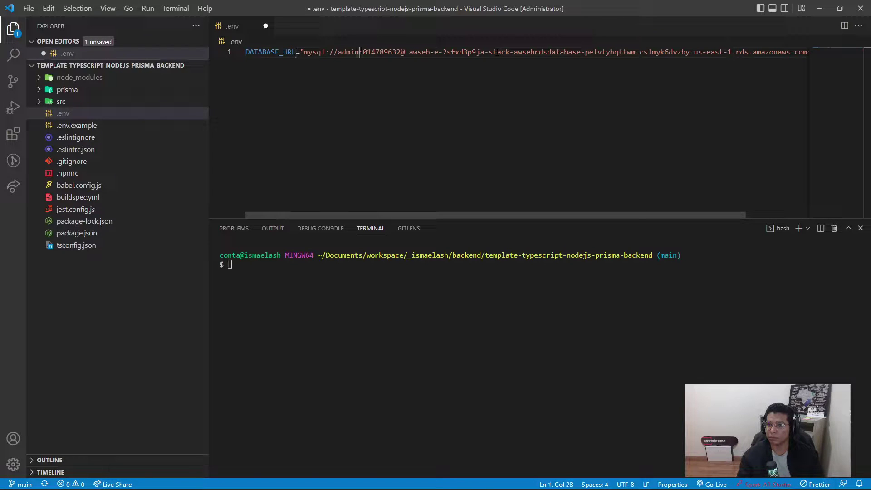
pyautogui.press('Delete')
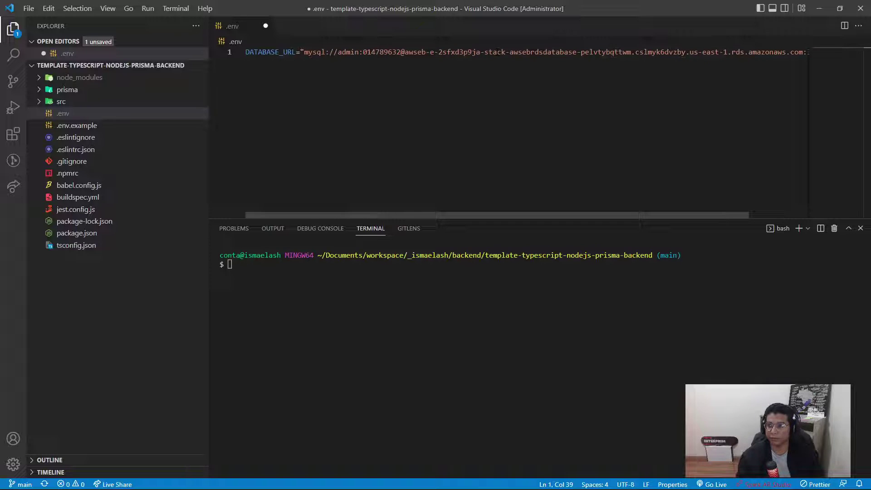
pyautogui.keyDown('shift'); pyautogui.click(802, 52); pyautogui.keyUp('shift')
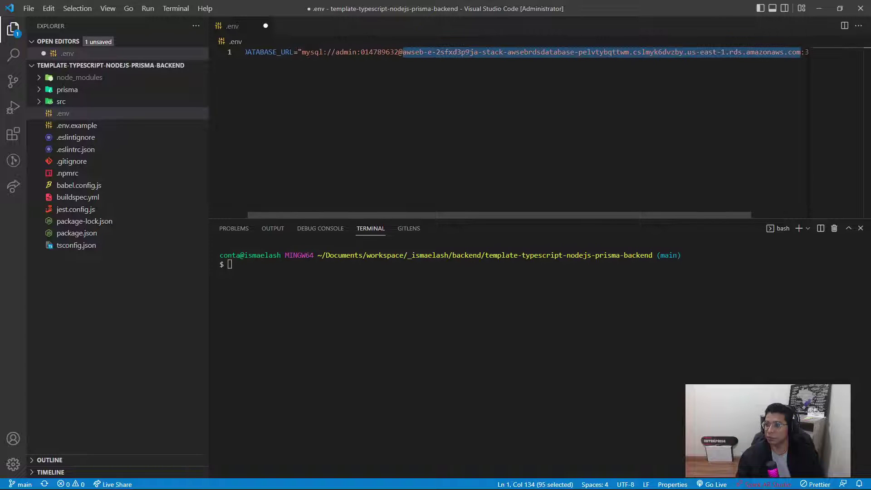
pyautogui.hotkey('ctrl', 's')
pyautogui.press('Home')
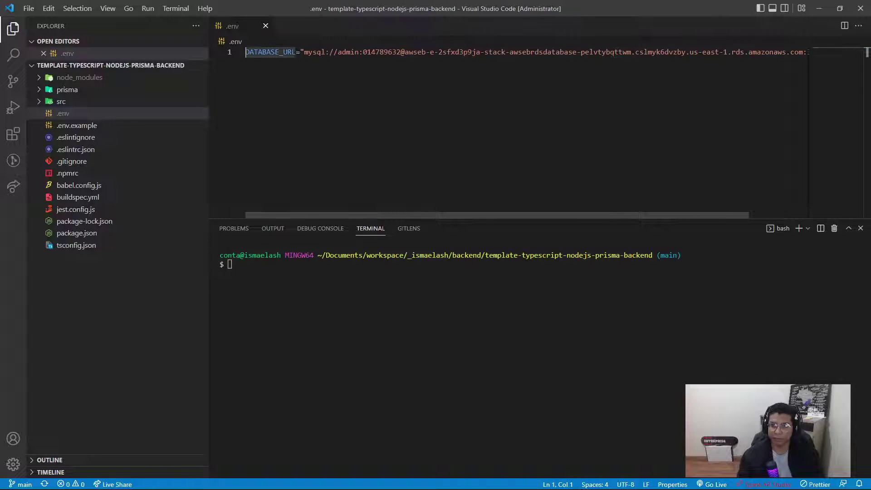
pyautogui.press('super+Tab')
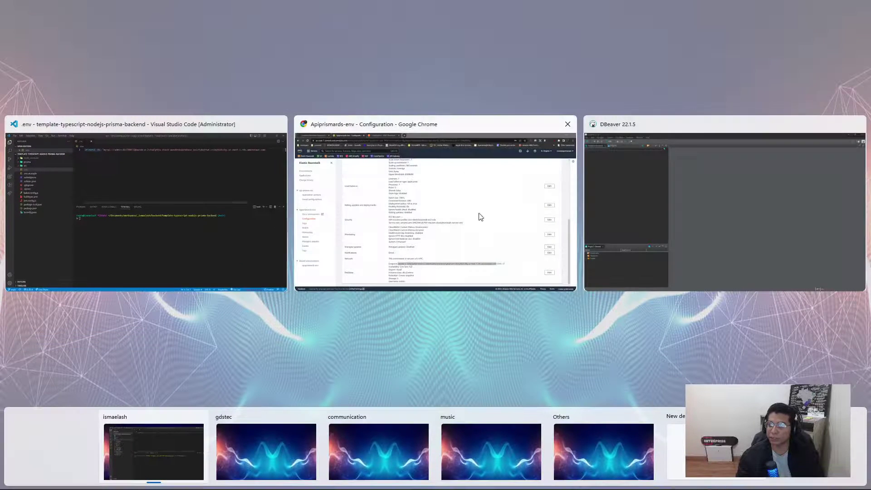
# Start a new MySQL connection in DBeaver with the RDS endpoint as Server Host
pyautogui.click(600, 192)
pyautogui.click(9, 26)
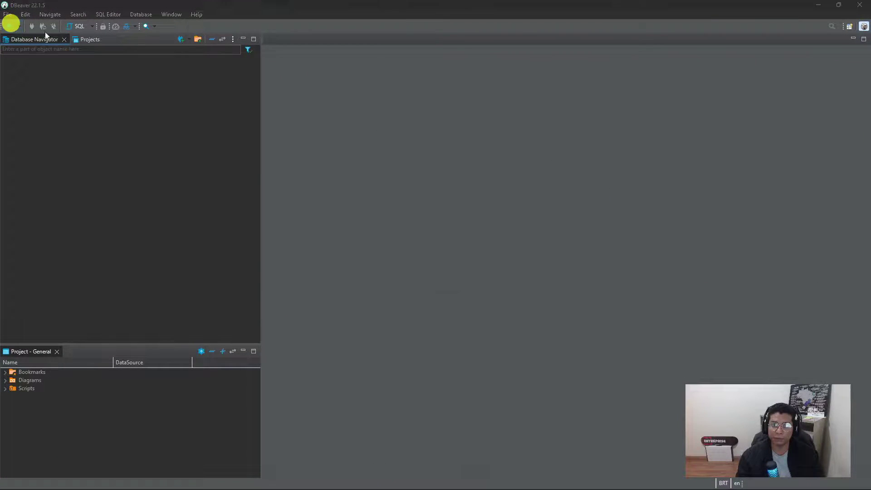
pyautogui.click(409, 93)
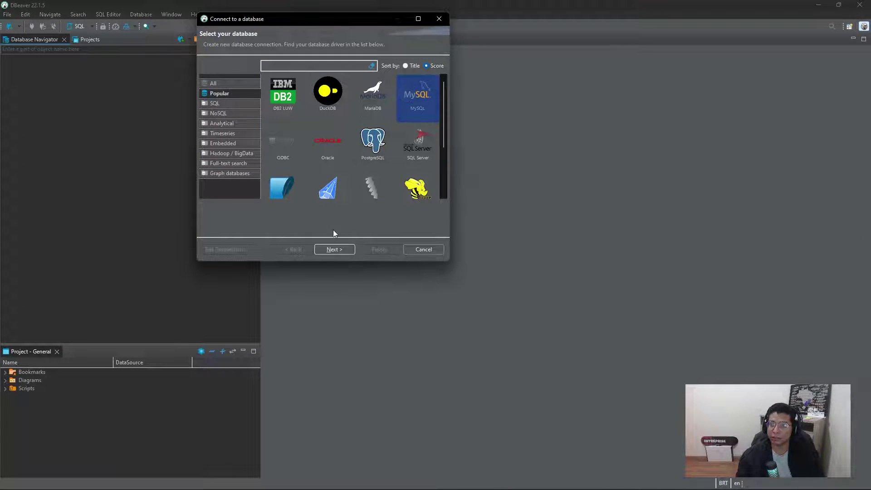
pyautogui.click(330, 251)
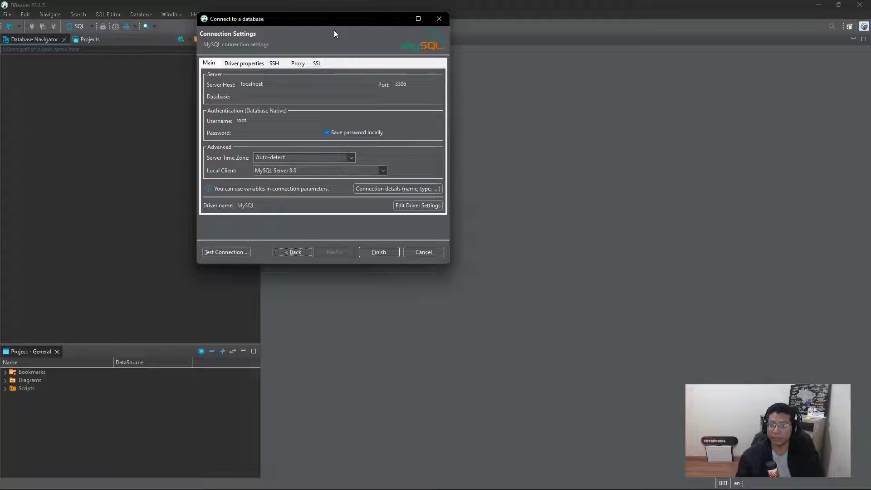
pyautogui.moveTo(320, 19); pyautogui.dragTo(377, 59)
pyautogui.moveTo(320, 122); pyautogui.dragTo(255, 116)
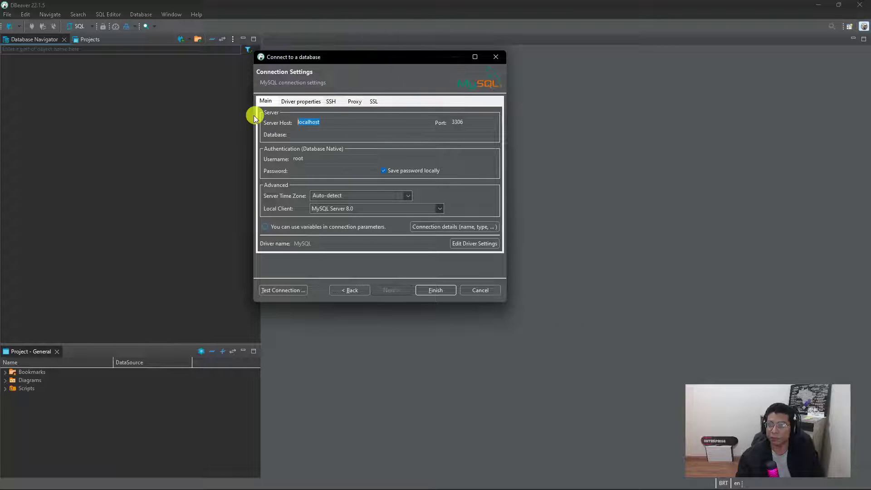
pyautogui.hotkey('ctrl', 'v')
pyautogui.hotkey('ctrl', 'a')
pyautogui.press('Home')
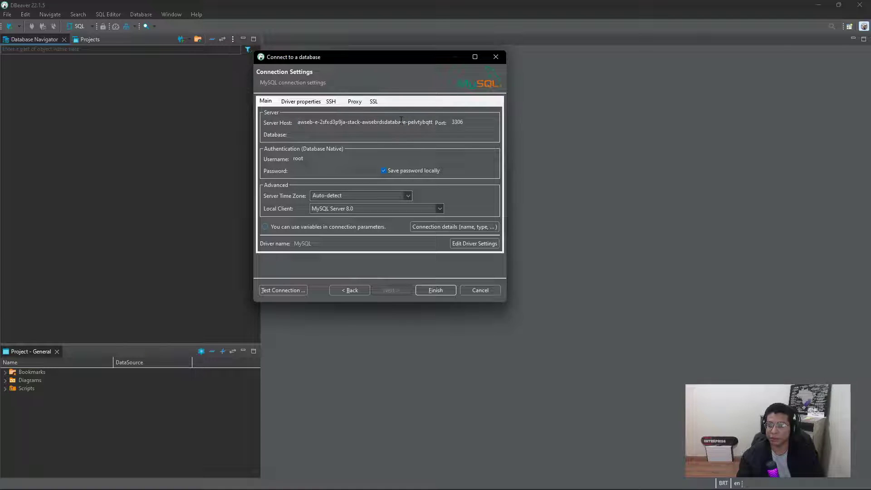
# Enter username admin and the database password, then test the connection, which times out
pyautogui.click(319, 163)
pyautogui.write('ad')
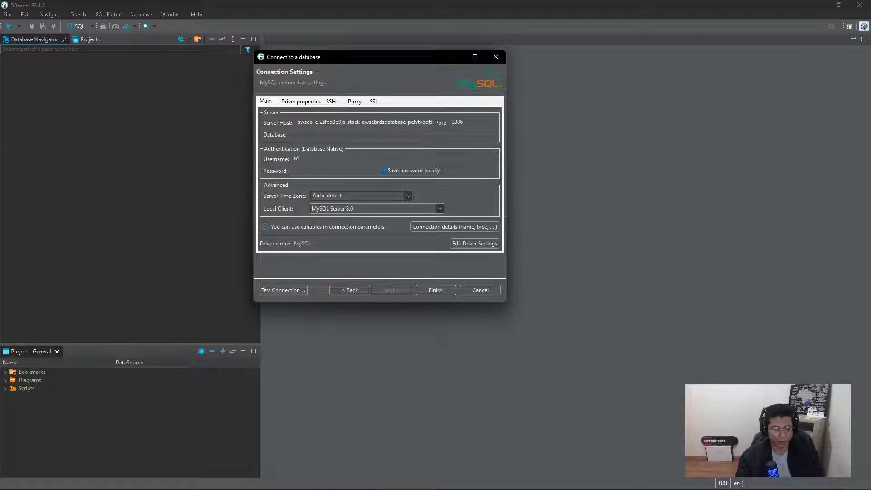
pyautogui.write('min')
pyautogui.click(314, 173)
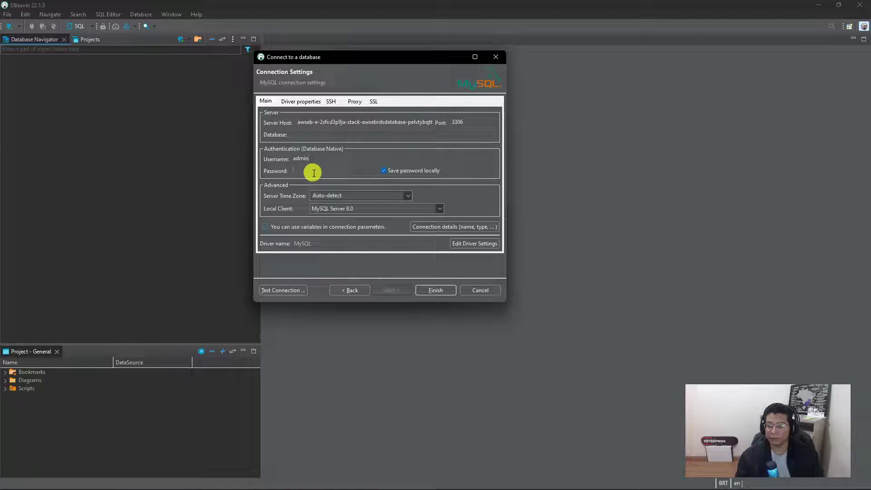
pyautogui.write('a')
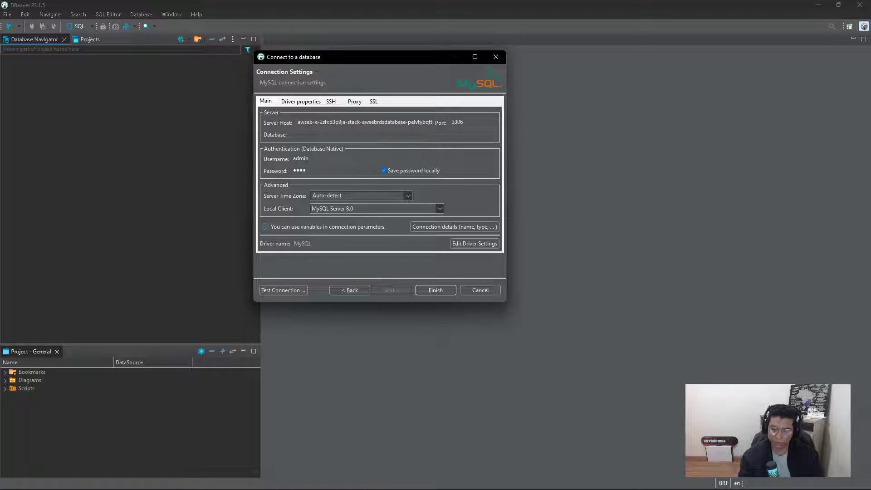
pyautogui.write('•••••••')
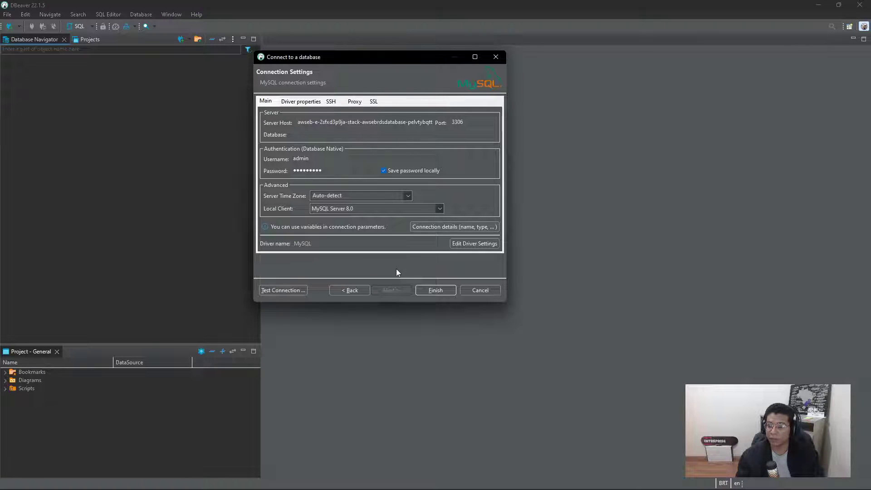
pyautogui.click(298, 289)
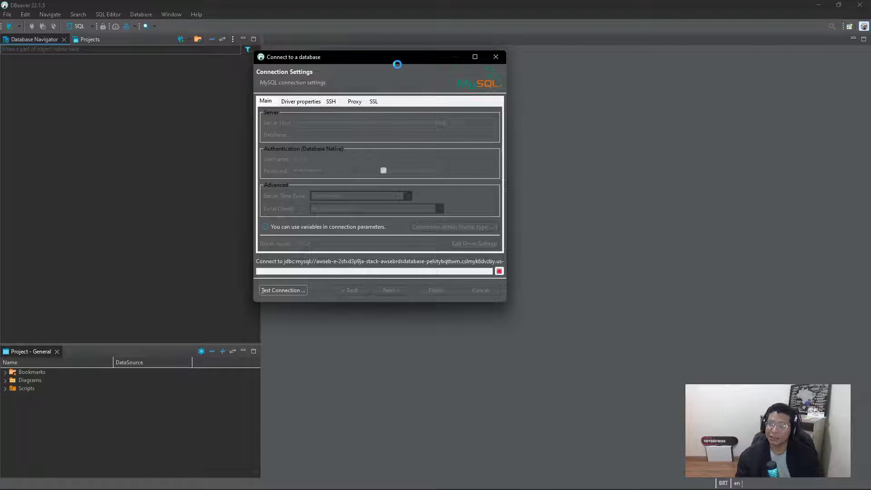
pyautogui.moveTo(397, 64); pyautogui.dragTo(469, 74)
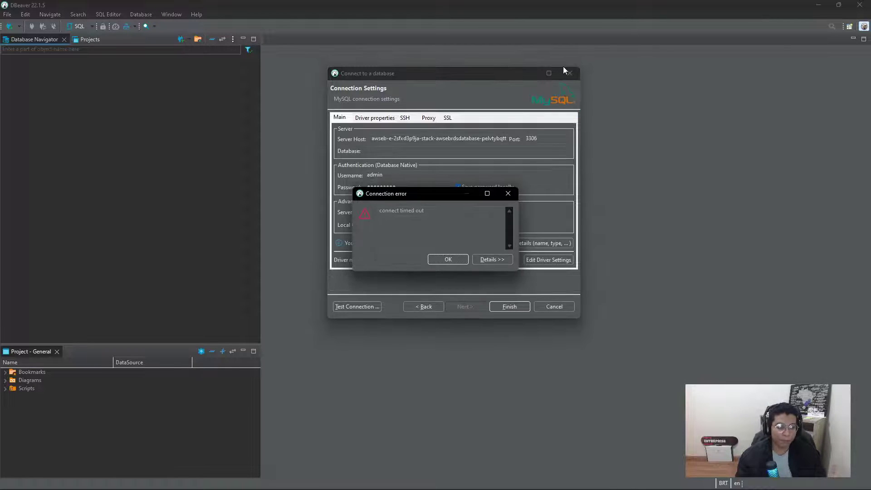
pyautogui.tripleClick(389, 213)
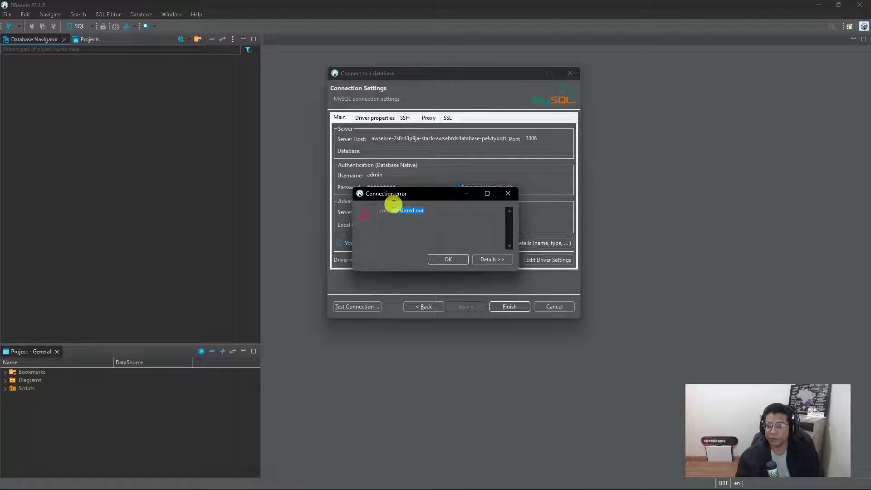
pyautogui.click(497, 208)
pyautogui.click(497, 261)
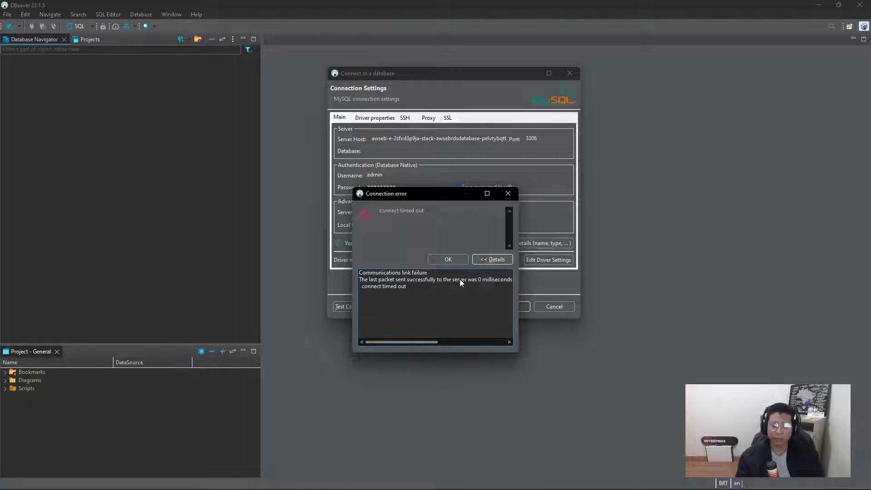
pyautogui.click(448, 260)
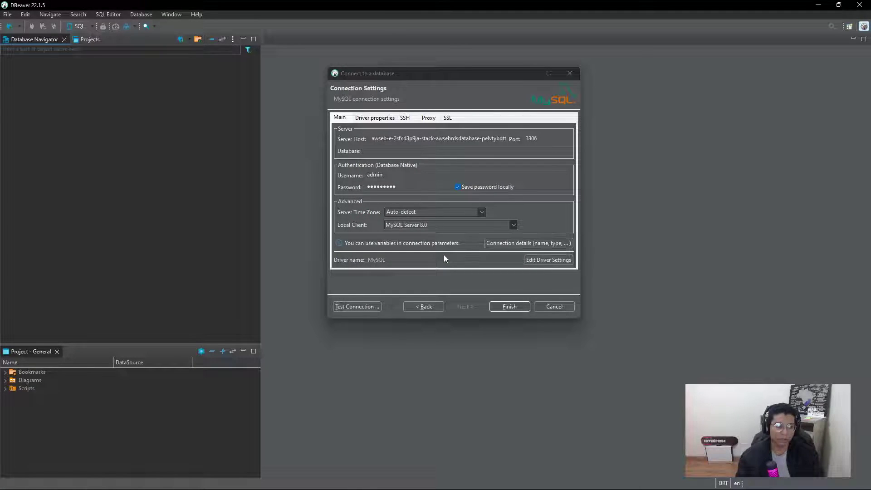
pyautogui.press('super+Tab')
# Search 'ec' in the console search bar and open EC2 in a new tab
pyautogui.click(596, 199)
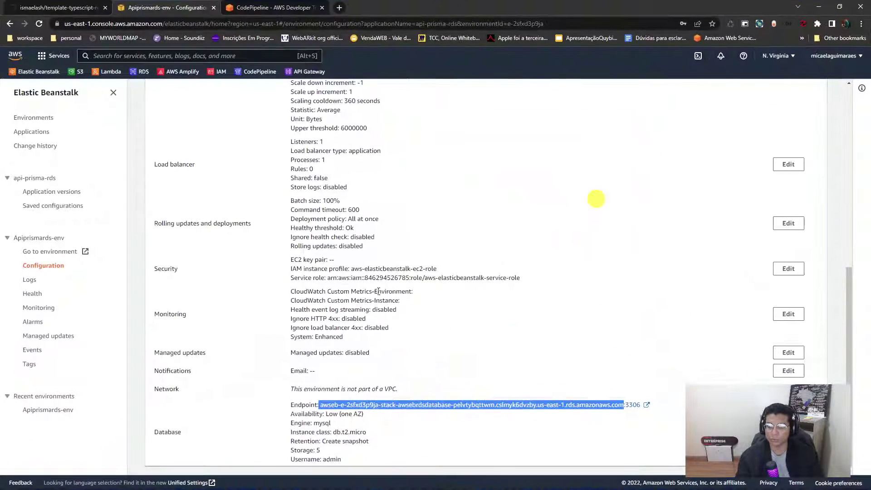
pyautogui.click(220, 381)
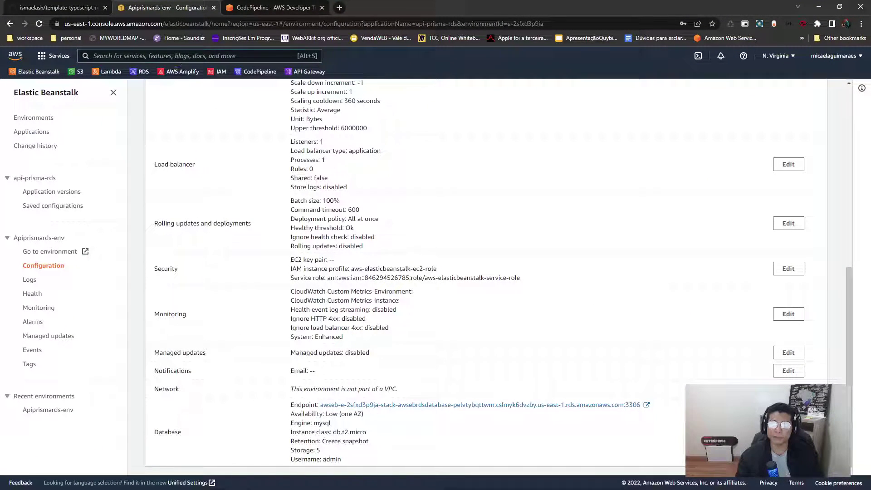
pyautogui.write('ec2')
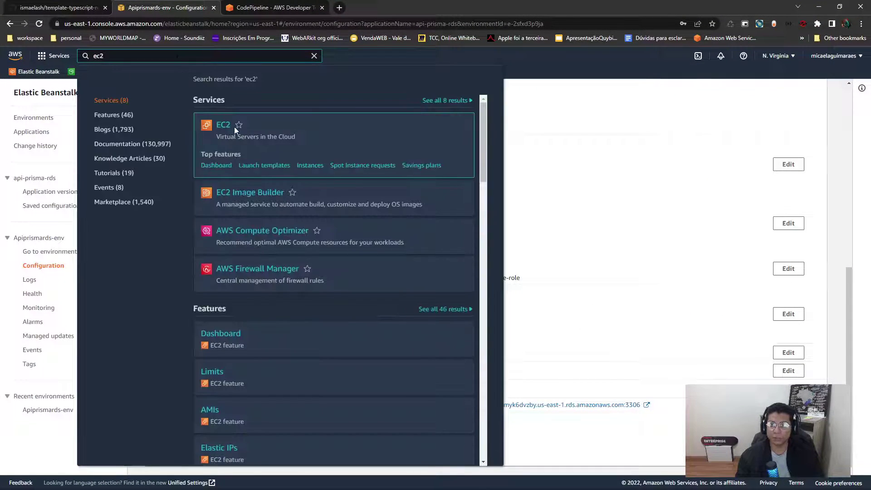
pyautogui.click(226, 125)
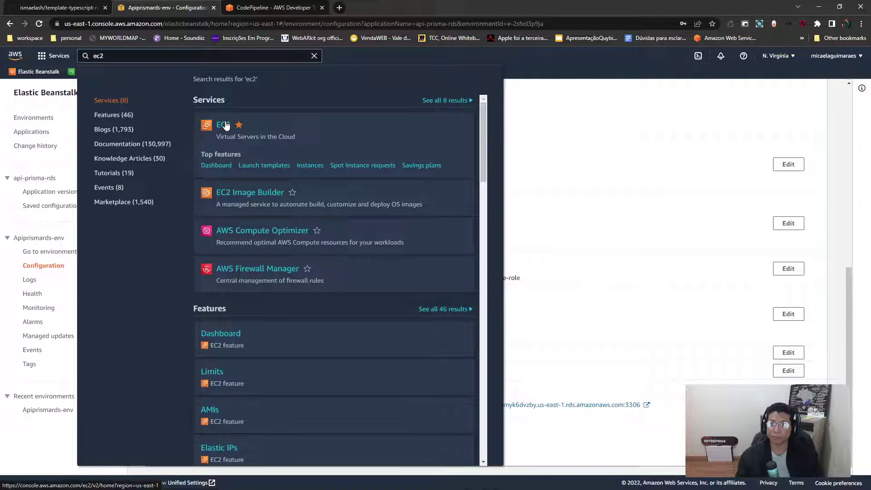
pyautogui.click(557, 132)
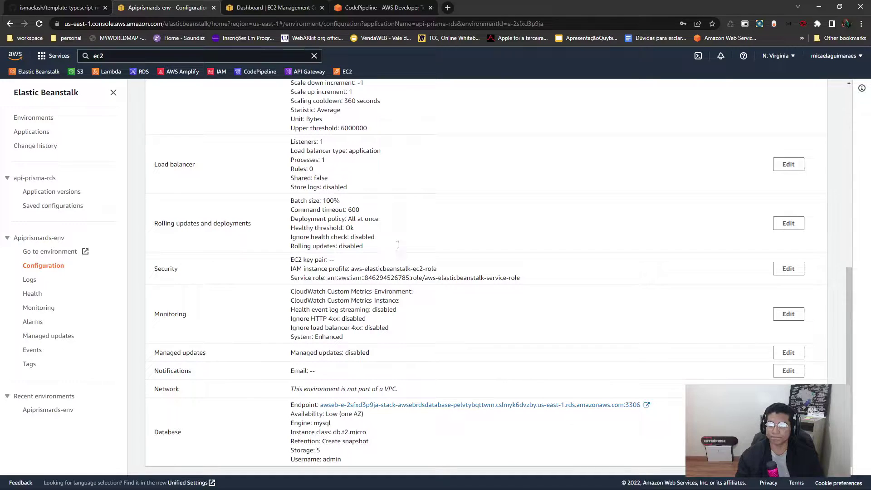
# Review the environment's database settings and endpoint, then go to the EC2 Dashboard
pyautogui.click(789, 432)
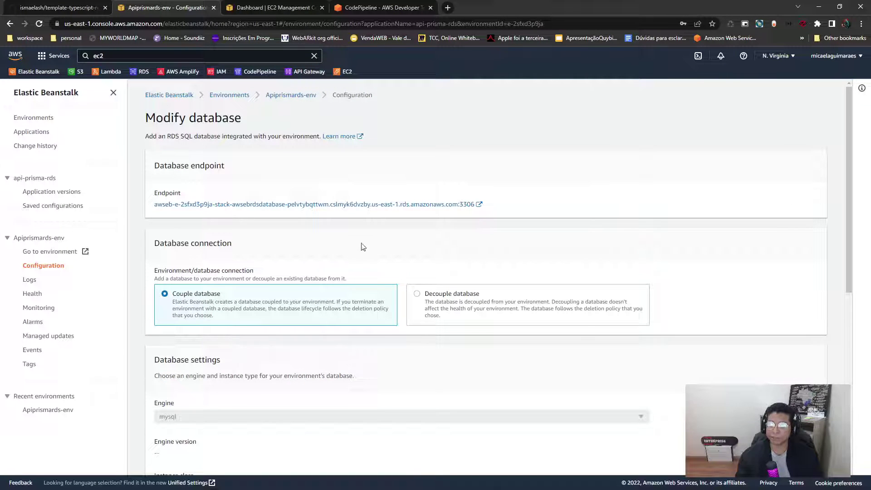
pyautogui.moveTo(155, 210); pyautogui.dragTo(212, 207)
pyautogui.hotkey('ctrl', 'c')
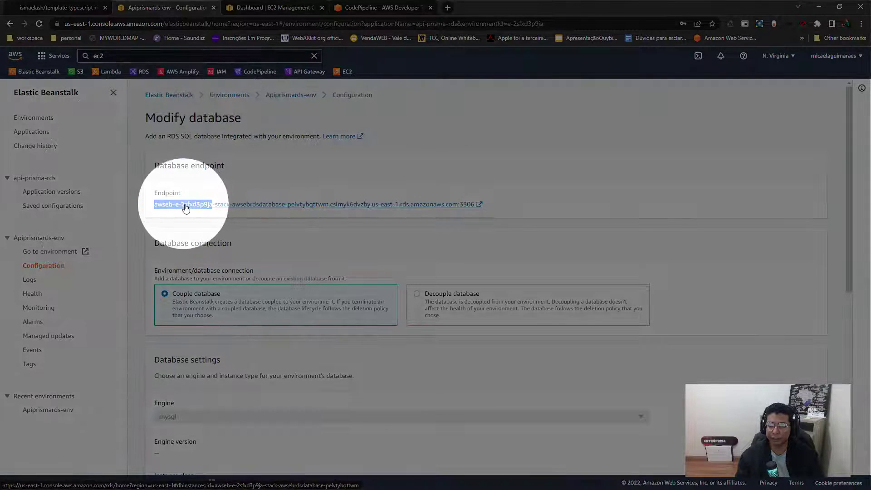
pyautogui.click(204, 181)
pyautogui.click(272, 8)
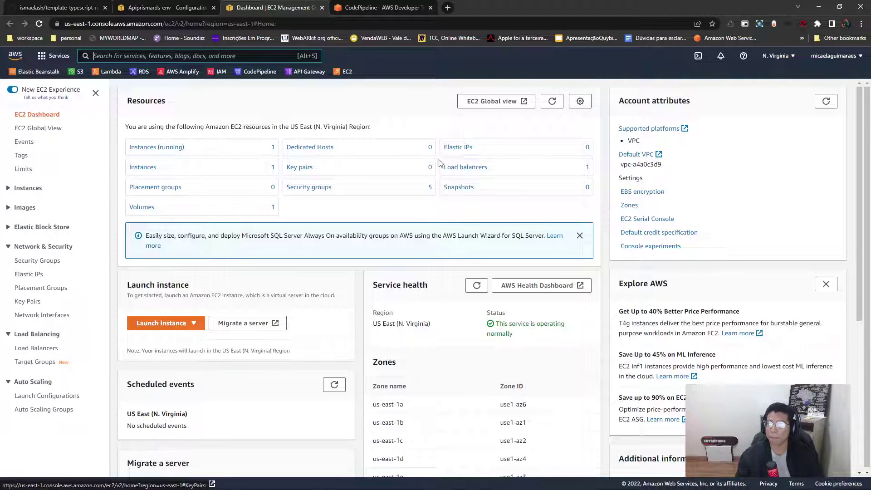
# Filter security groups by the environment id and edit the RDS group's inbound rules
pyautogui.click(302, 188)
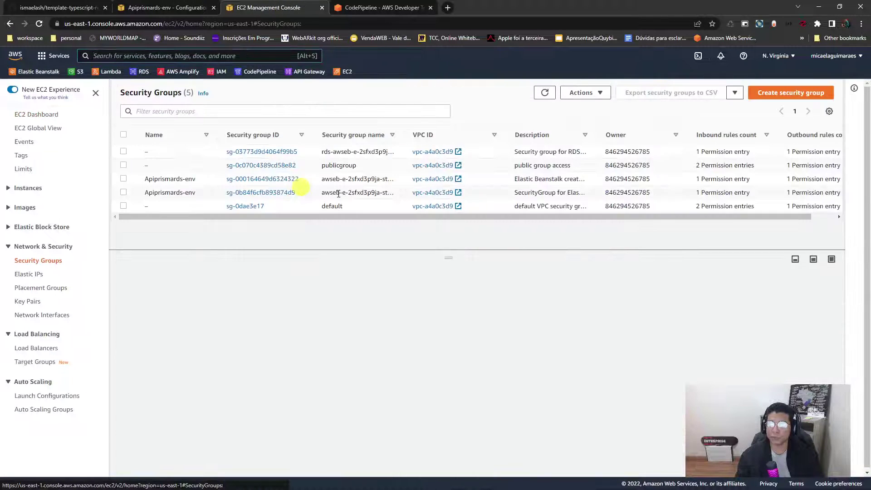
pyautogui.click(186, 111)
pyautogui.hotkey('ctrl', 'v')
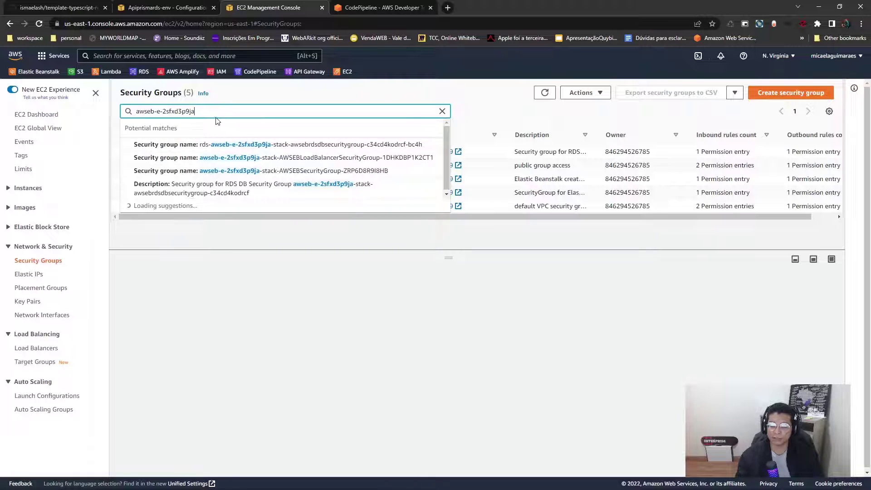
pyautogui.press('Return')
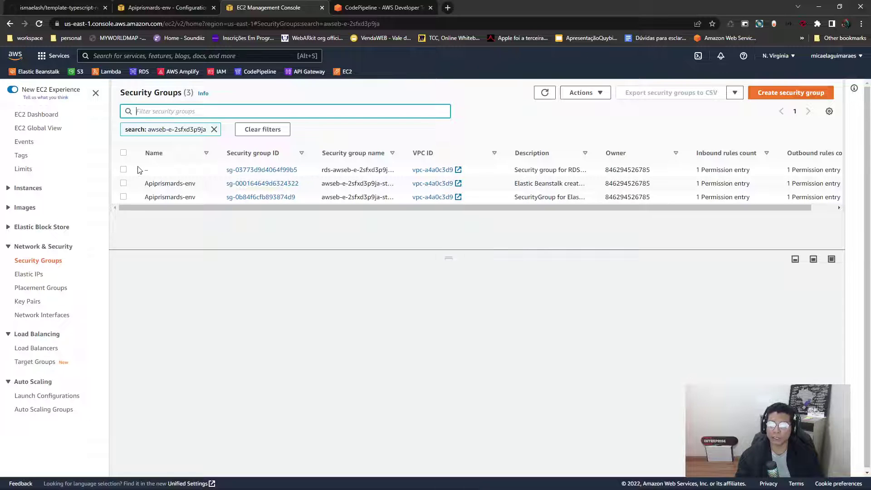
pyautogui.click(124, 169)
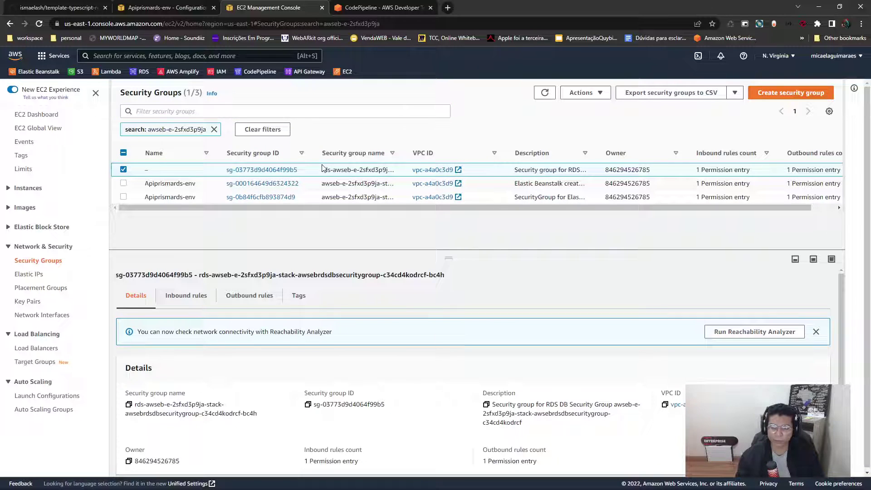
pyautogui.moveTo(322, 169); pyautogui.dragTo(391, 169)
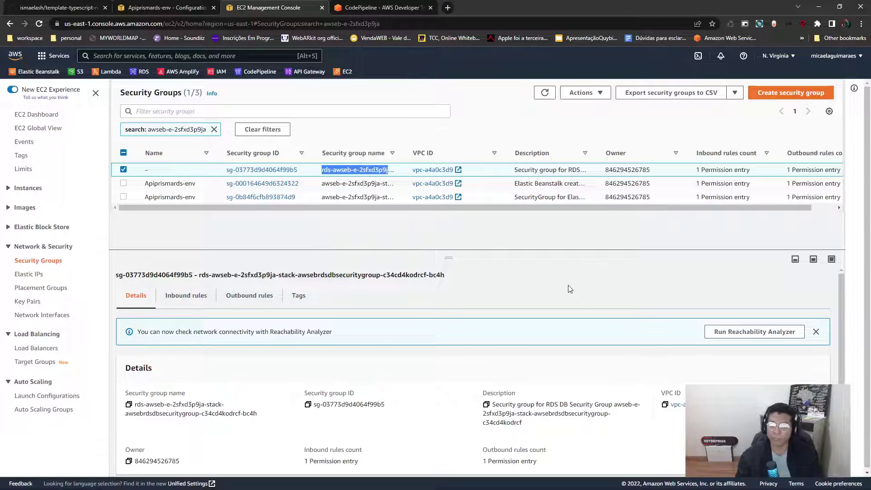
pyautogui.click(187, 298)
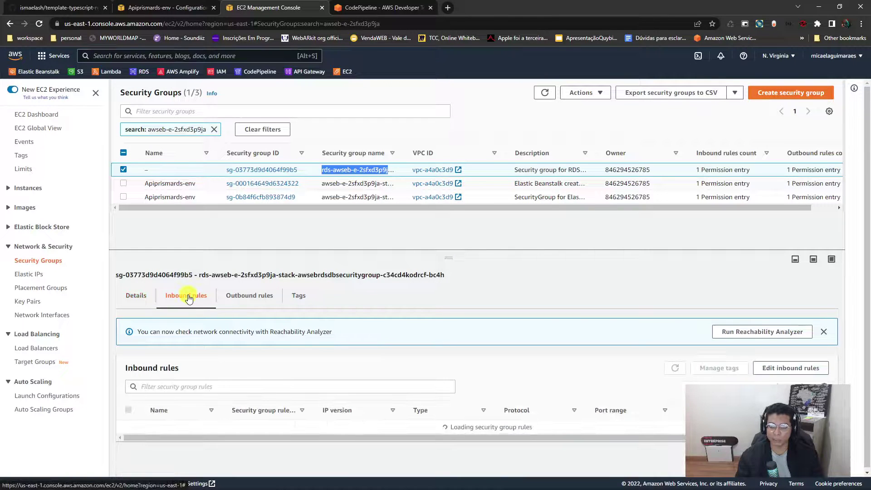
pyautogui.click(779, 369)
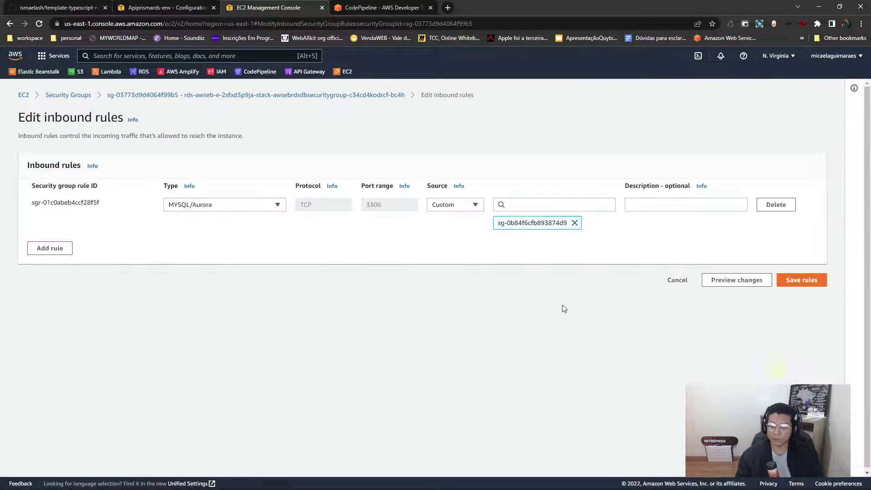
# Add two All traffic rules from Anywhere-IPv4 and Anywhere-IPv6, and save the rules
pyautogui.click(66, 245)
pyautogui.click(227, 241)
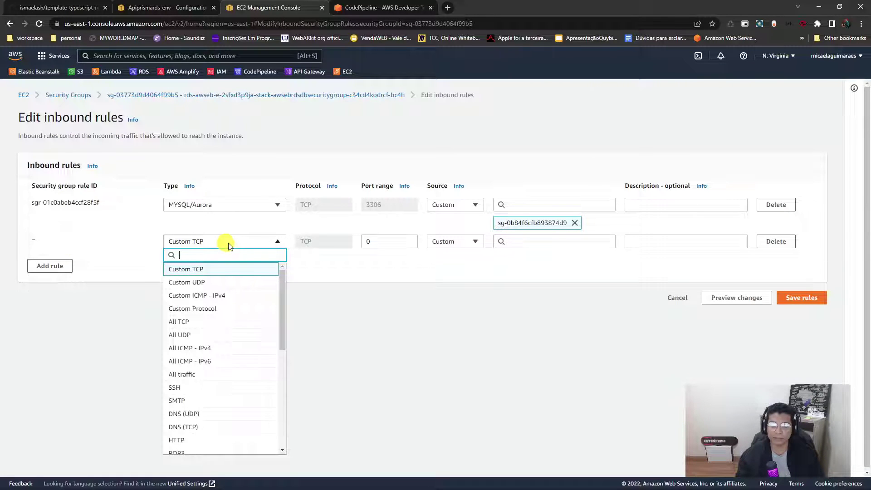
pyautogui.write('all')
pyautogui.click(208, 320)
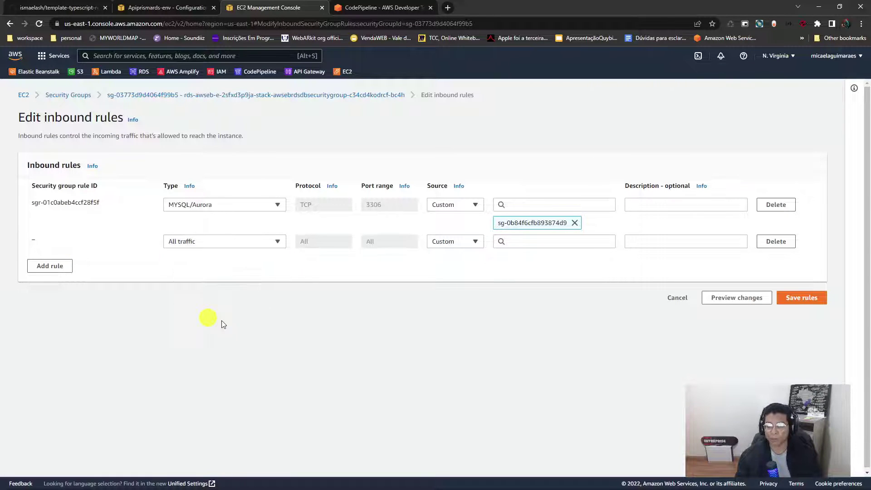
pyautogui.click(472, 241)
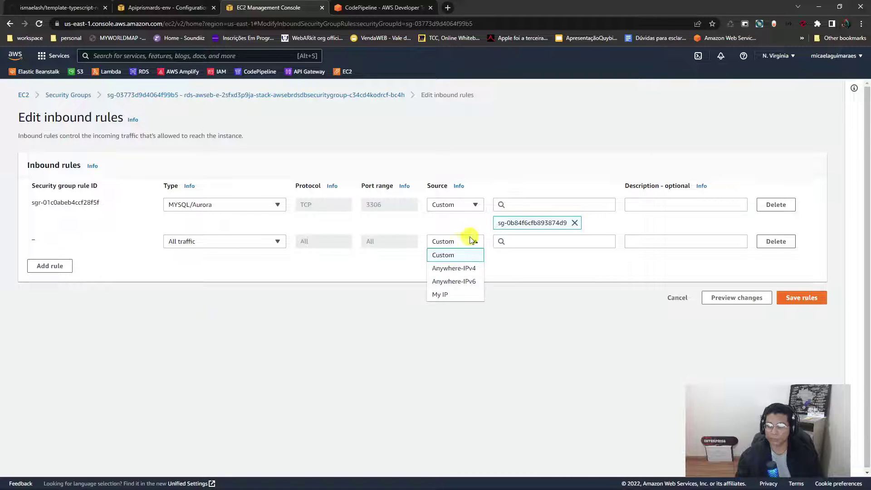
pyautogui.click(453, 268)
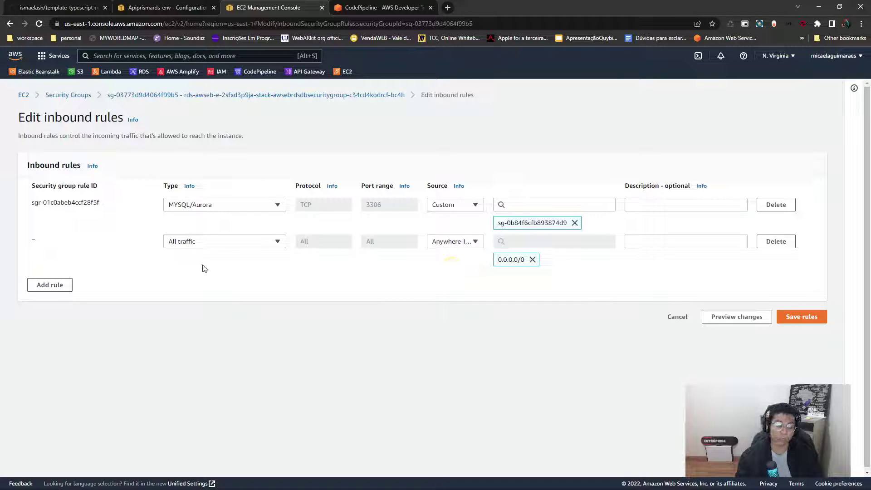
pyautogui.click(67, 285)
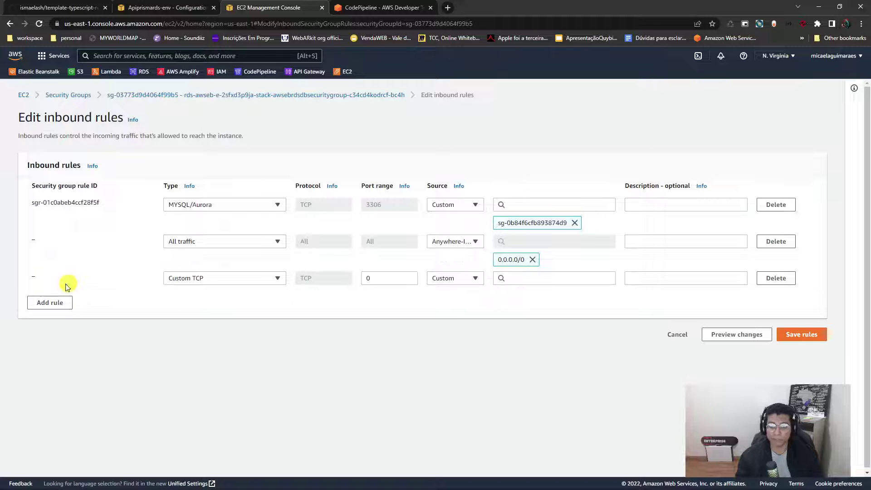
pyautogui.click(219, 276)
pyautogui.write('all')
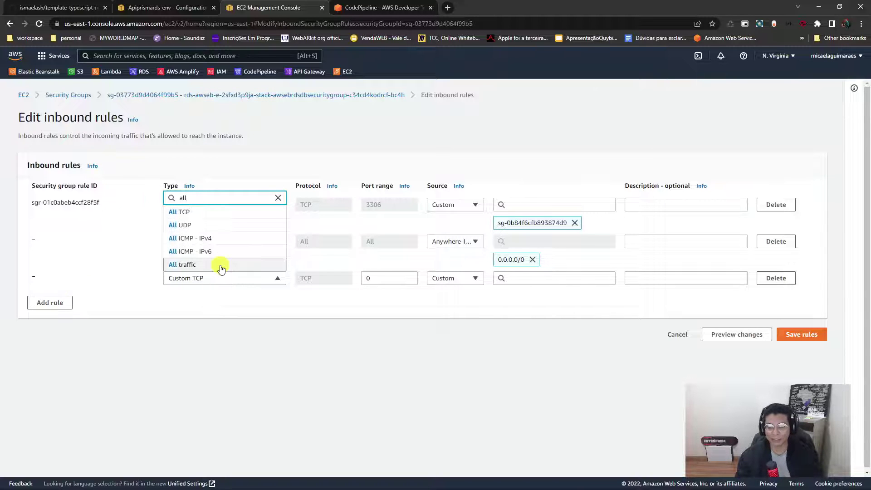
pyautogui.click(221, 268)
pyautogui.click(454, 278)
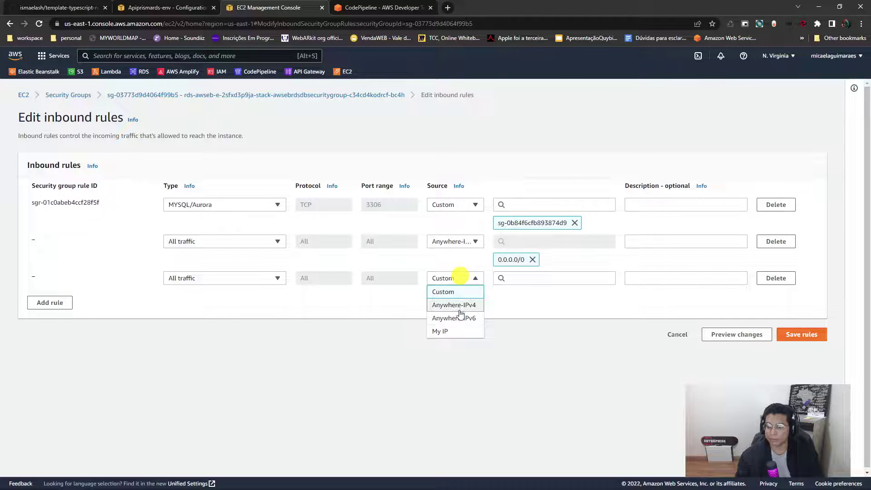
pyautogui.click(460, 312)
pyautogui.click(797, 353)
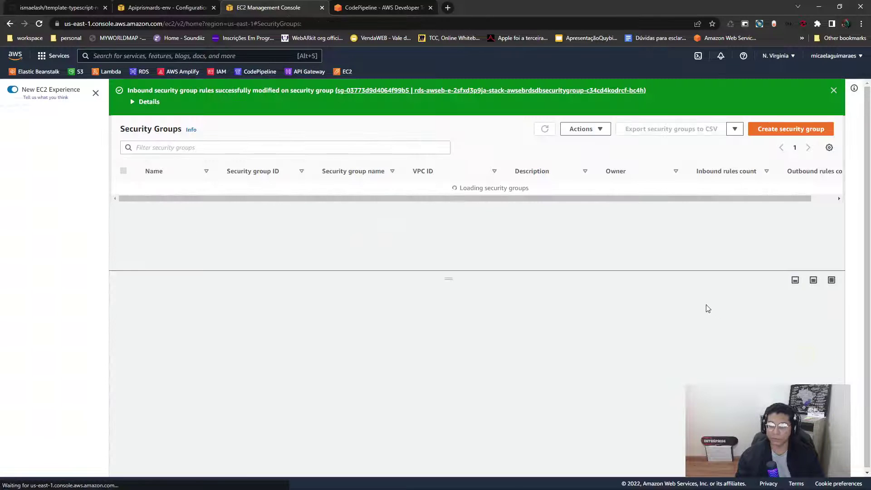
# Test the DBeaver connection to the RDS MySQL server successfully and finish creating it
pyautogui.press('super+Tab')
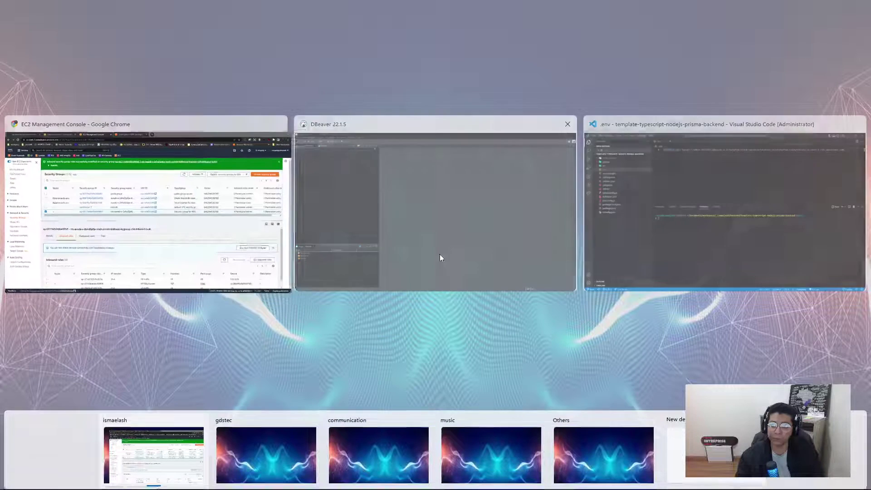
pyautogui.click(498, 251)
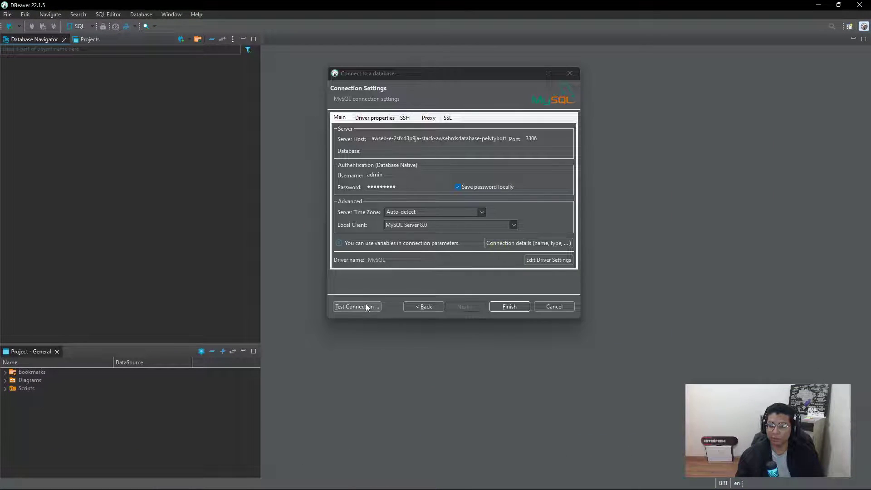
pyautogui.click(367, 307)
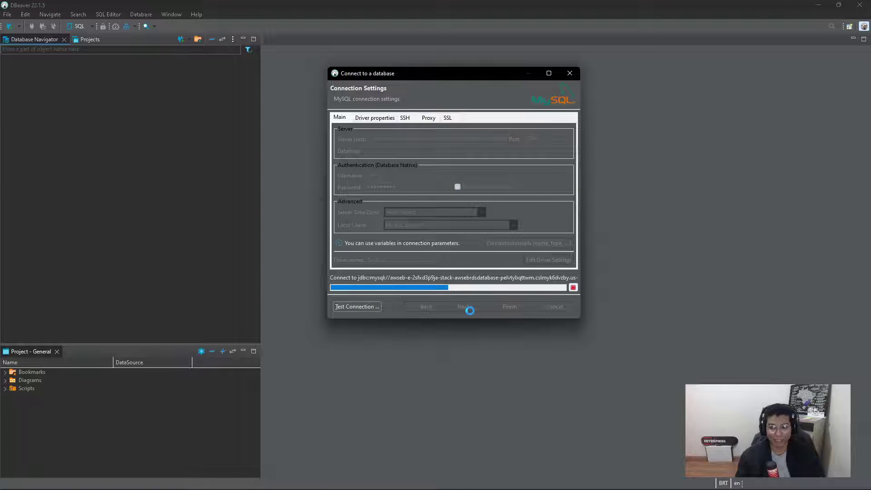
pyautogui.click(481, 216)
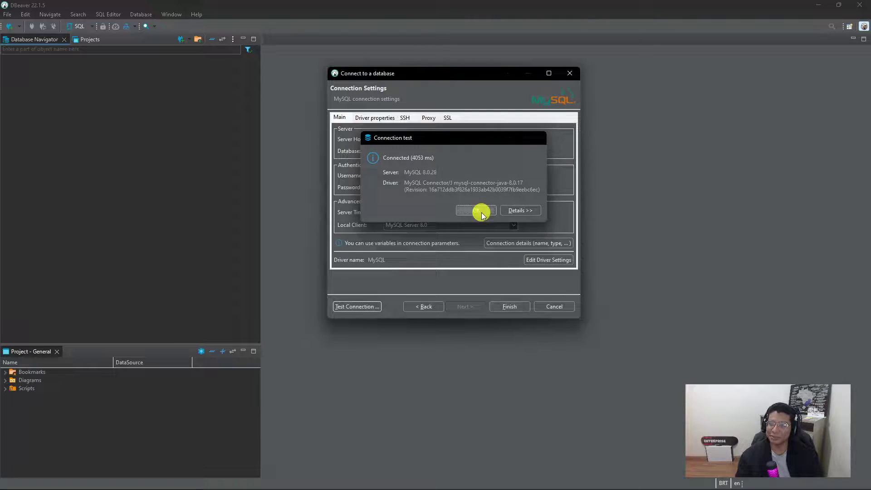
pyautogui.click(508, 308)
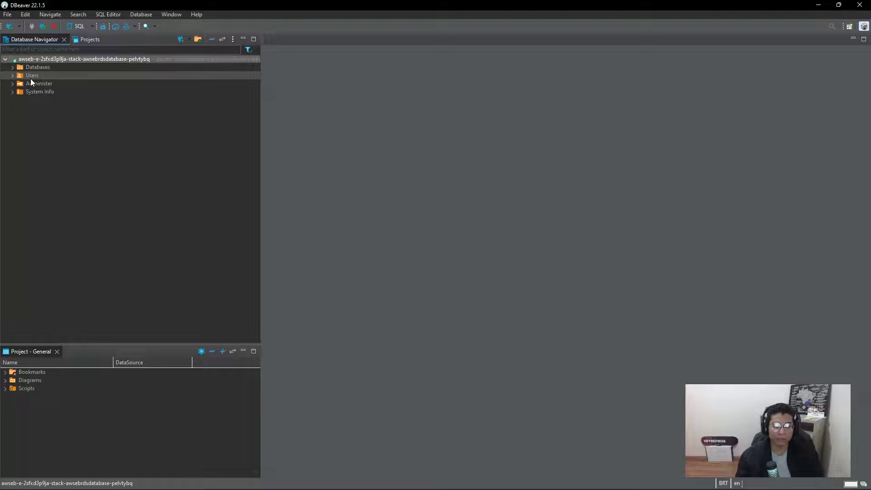
# Create a new database named youtube under Databases and expand its Tables folder
pyautogui.click(12, 67)
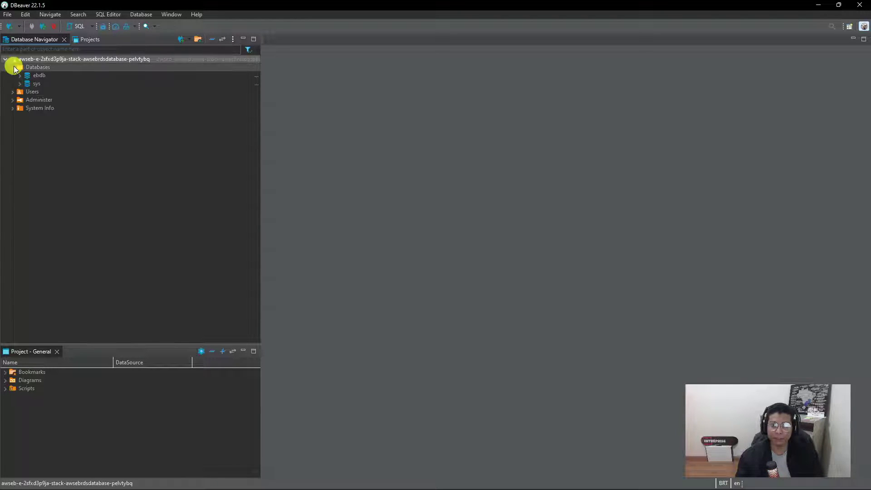
pyautogui.rightClick(32, 67)
pyautogui.click(82, 73)
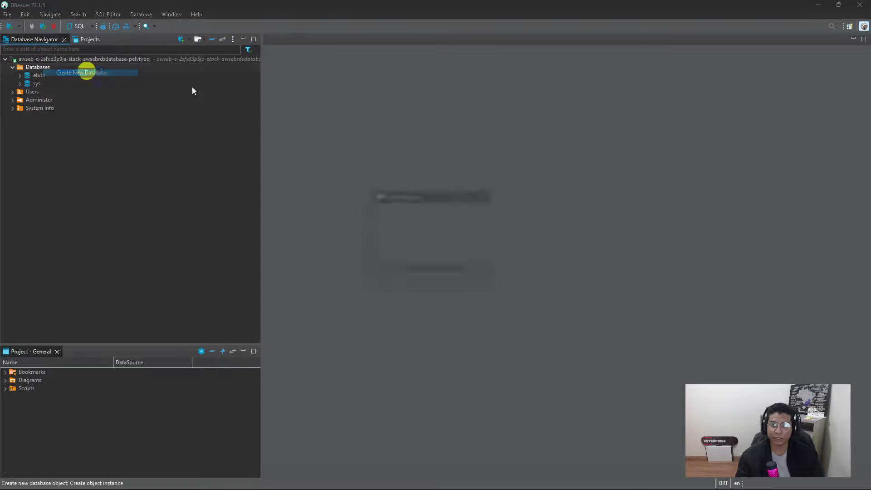
pyautogui.write('youtube')
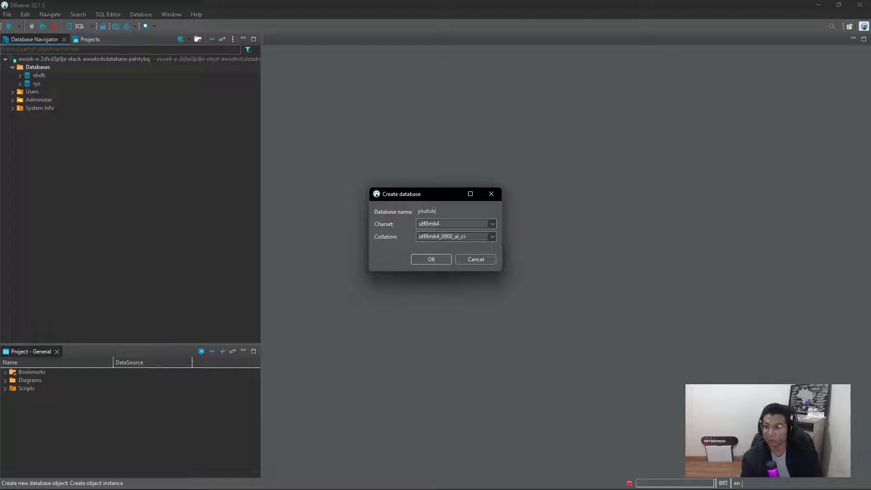
pyautogui.click(437, 260)
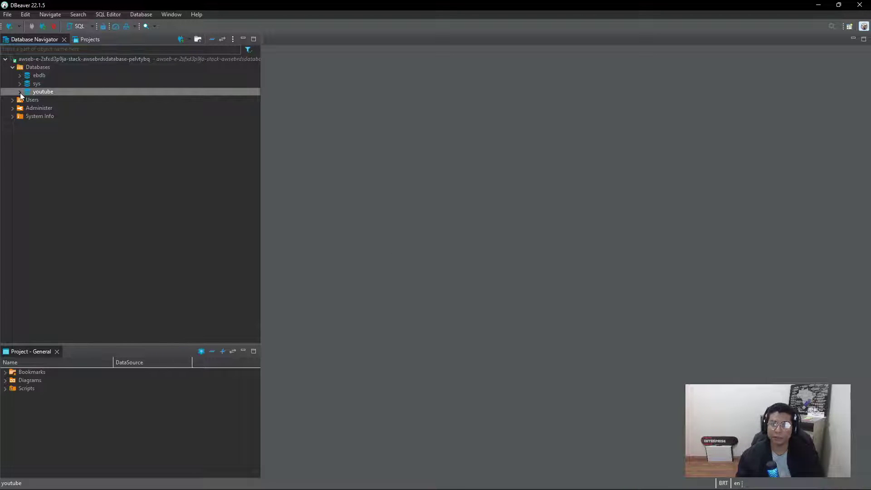
pyautogui.click(20, 92)
pyautogui.click(27, 100)
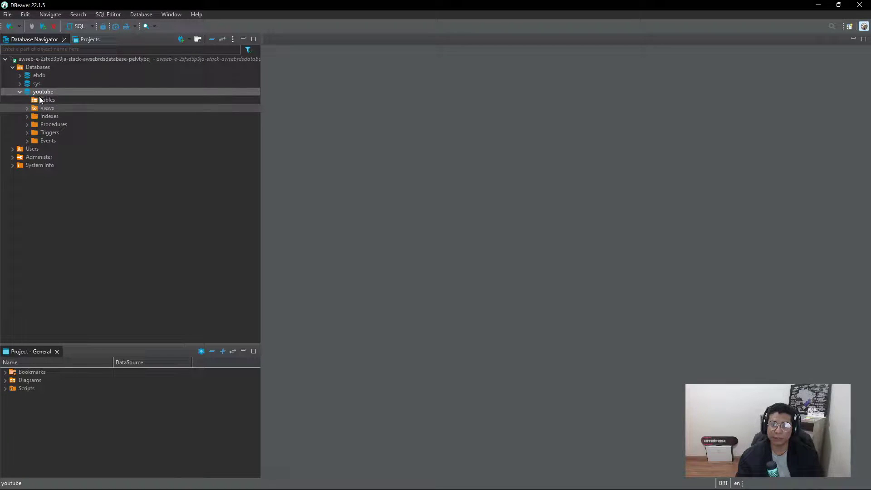
pyautogui.press('super+Tab')
# Check that the .env DATABASE_URL ends with the RDS endpoint's :3306/youtube
pyautogui.click(654, 202)
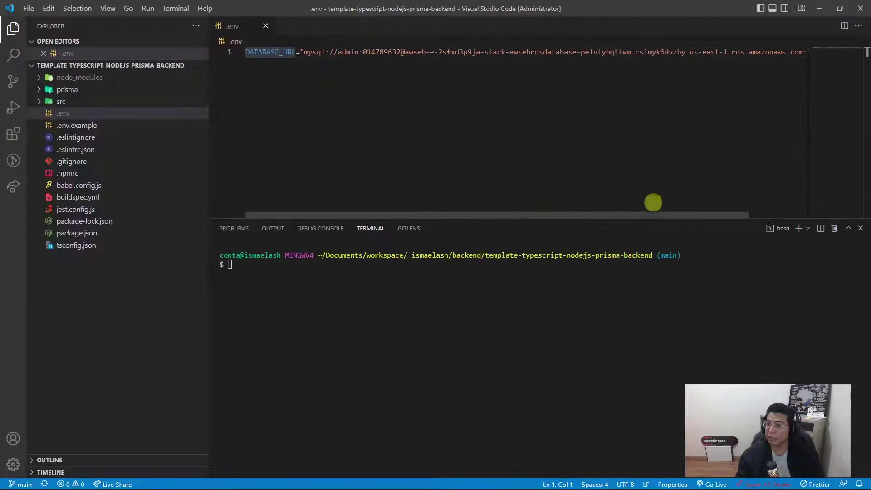
pyautogui.hscroll(3, 427, 207)
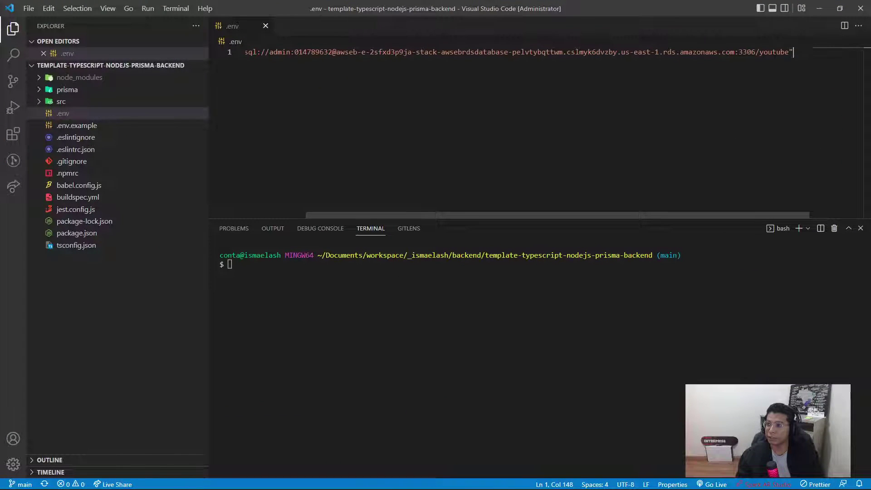
pyautogui.hotkey('shift', 'Left')
pyautogui.hotkey('shift', 'Left')
pyautogui.hotkey('shift', 'Left')
pyautogui.hotkey('shift', 'Left')
pyautogui.hotkey('shift', 'Left')
pyautogui.hotkey('shift', 'Left')
pyautogui.hotkey('shift', 'Left')
pyautogui.hotkey('shift', 'Left')
pyautogui.hscroll(-3, 623, 213)
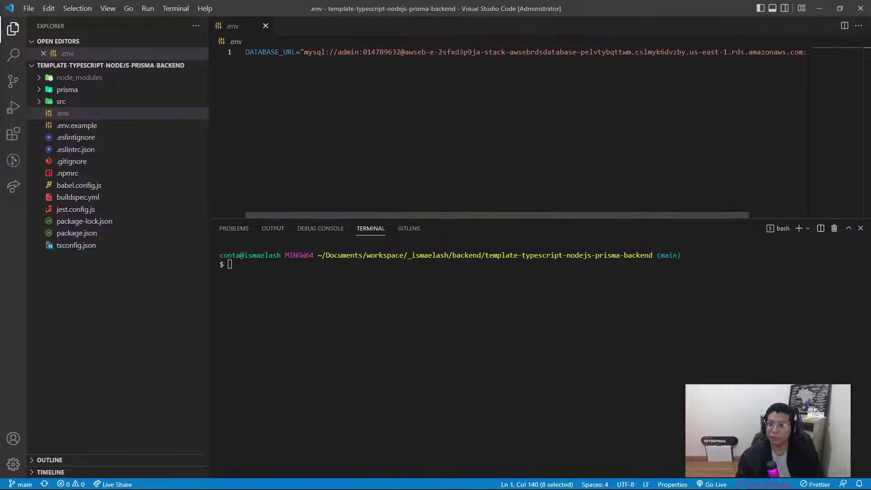
pyautogui.hotkey('ctrl', 'shift', 'Left')
pyautogui.hotkey('ctrl', 'shift', 'Left')
pyautogui.hotkey('ctrl', 'shift', 'Left')
pyautogui.hotkey('ctrl', 'shift', 'Left')
pyautogui.hotkey('ctrl', 'shift', 'Left')
pyautogui.hotkey('ctrl', 'shift', 'Left')
pyautogui.hotkey('ctrl', 'shift', 'Left')
pyautogui.hotkey('ctrl', 'shift', 'Left')
pyautogui.hotkey('ctrl', 'shift', 'Left')
pyautogui.hotkey('ctrl', 'shift', 'Left')
pyautogui.hotkey('ctrl', 'shift', 'Left')
pyautogui.hotkey('ctrl', 'shift', 'Left')
pyautogui.hotkey('ctrl', 'shift', 'Left')
pyautogui.hotkey('ctrl', 'shift', 'Left')
pyautogui.hotkey('ctrl', 'shift', 'Left')
pyautogui.hotkey('shift', 'Home')
pyautogui.press('Left')
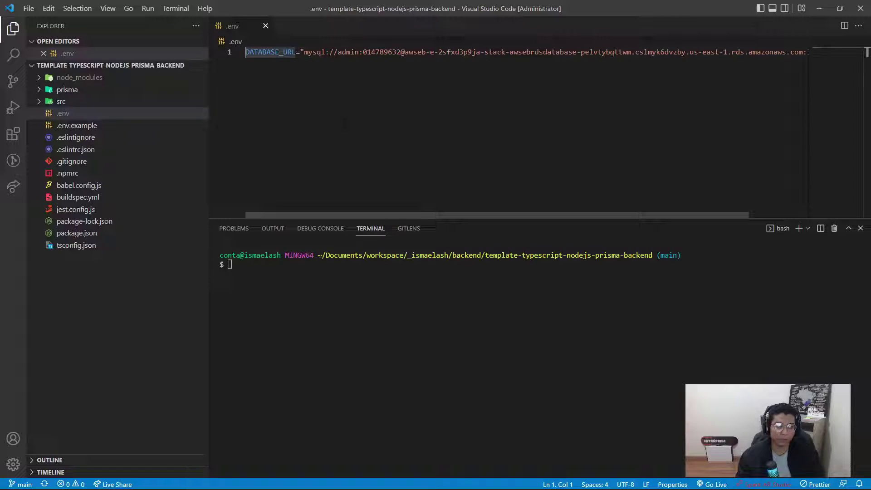
pyautogui.press('super+Tab')
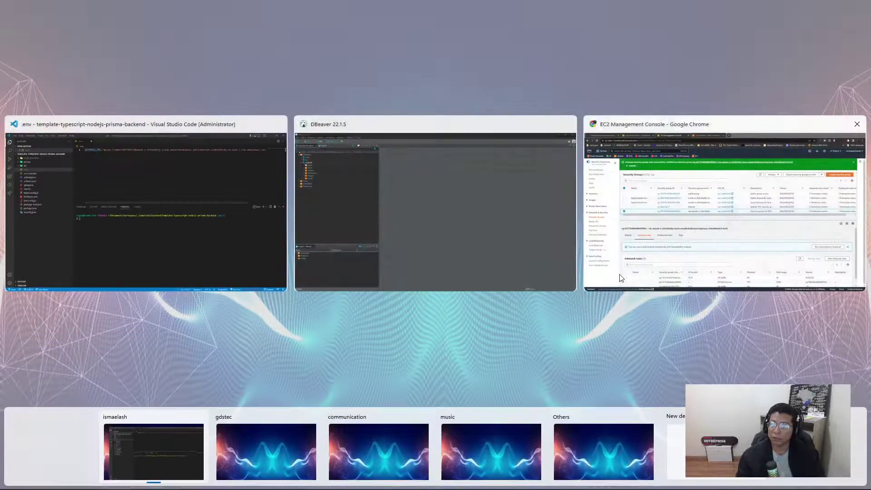
# Open the Apiprismards-env configuration and edit the Software category
pyautogui.click(640, 200)
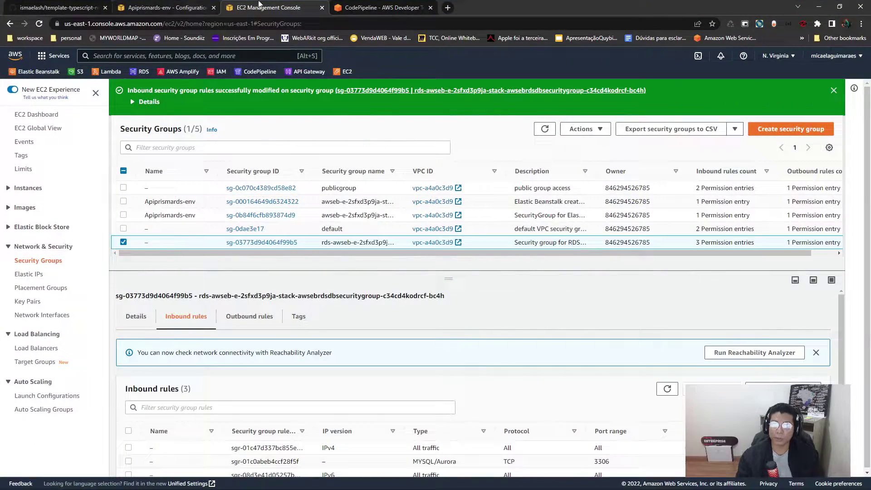
pyautogui.click(179, 7)
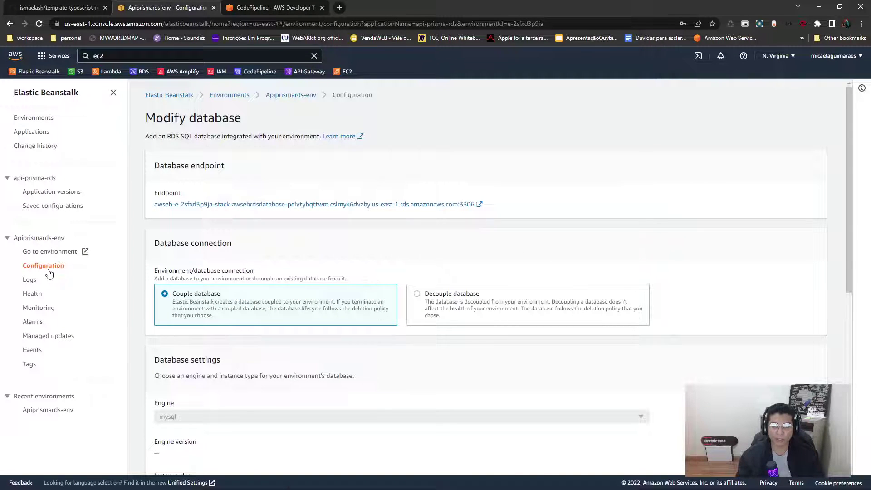
pyautogui.click(30, 279)
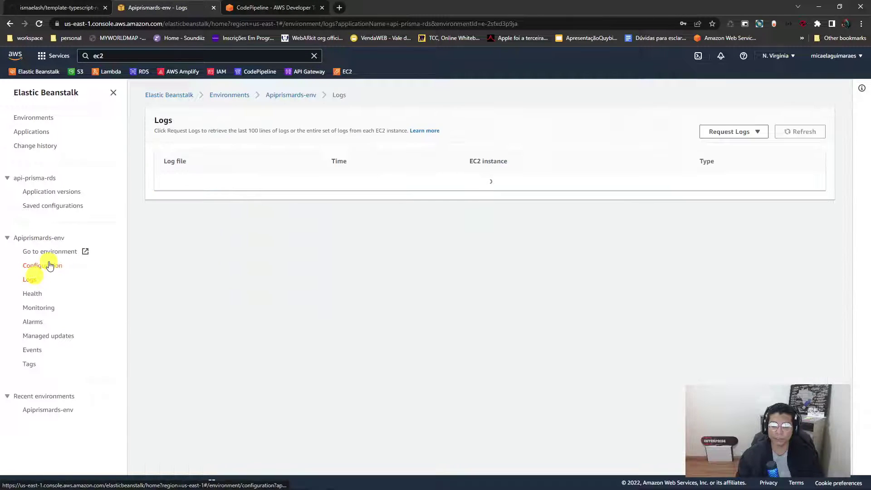
pyautogui.click(50, 265)
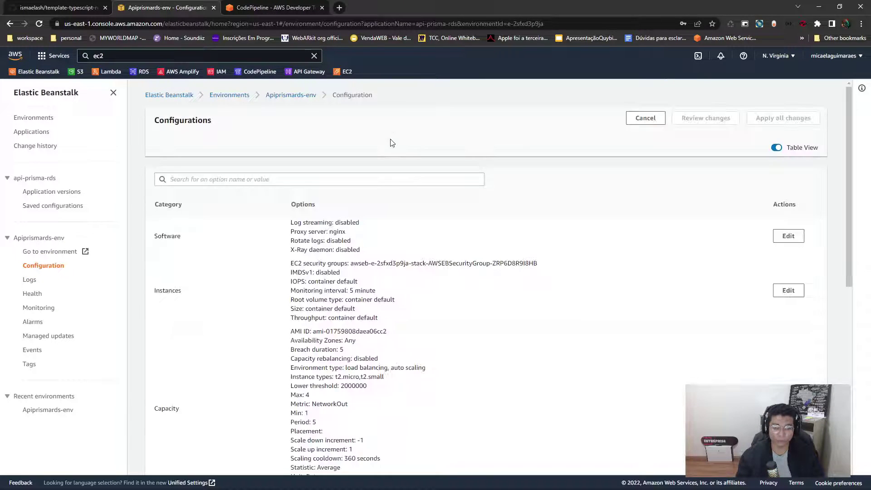
pyautogui.doubleClick(166, 236)
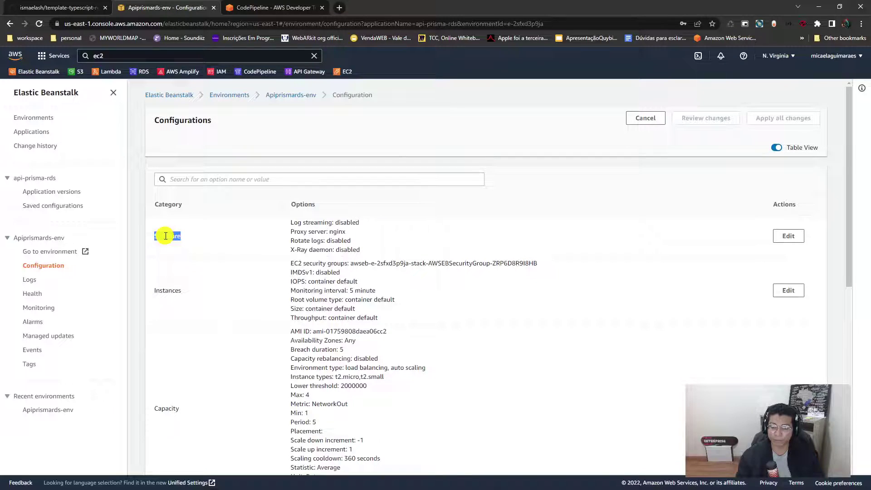
pyautogui.click(797, 238)
pyautogui.scroll(-10, 379, 377)
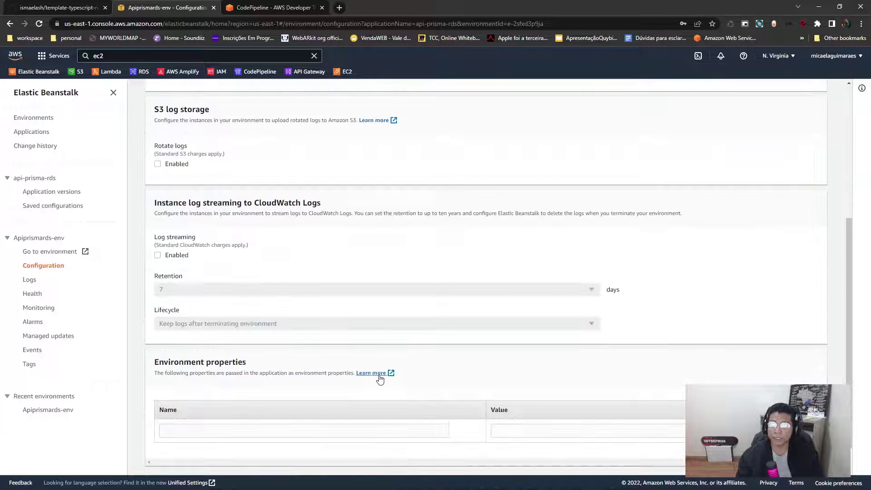
# Add a DATABASE_URL environment property with the connection URL copied from .env, and apply
pyautogui.click(351, 399)
pyautogui.hotkey('alt', 'Tab')
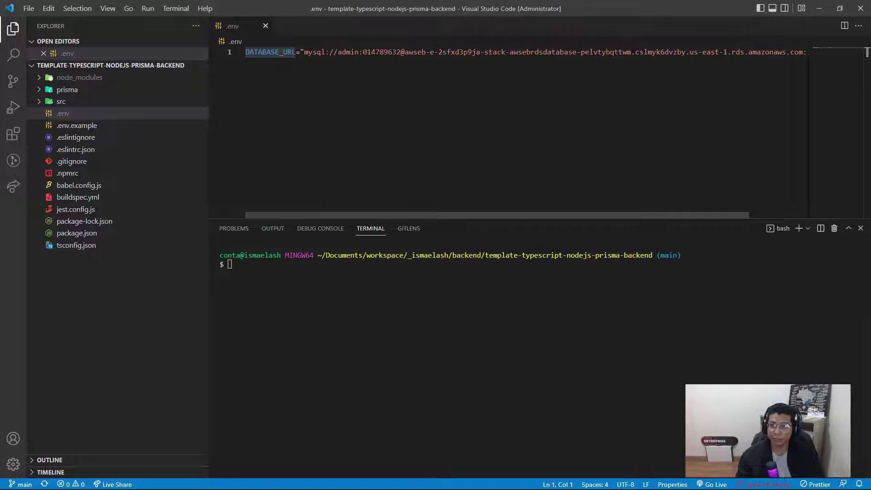
pyautogui.doubleClick(278, 53)
pyautogui.hotkey('alt', 'Tab')
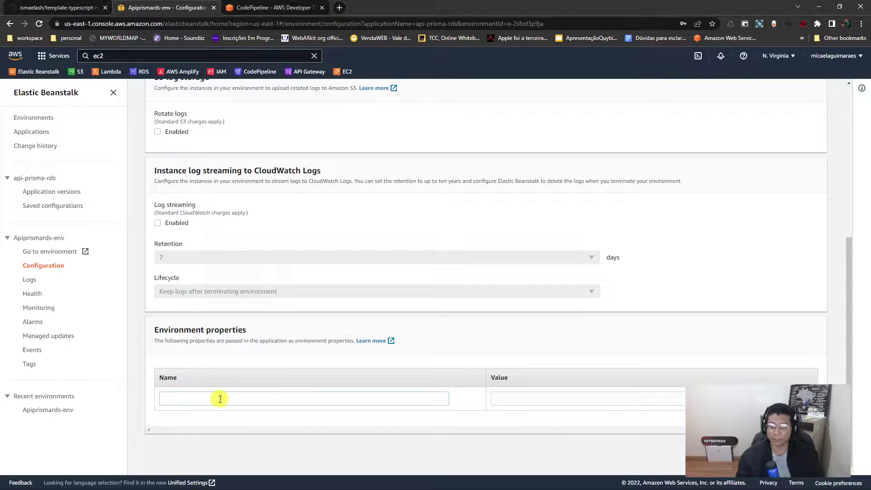
pyautogui.write('DATABASE_URL')
pyautogui.hotkey('alt', 'Tab')
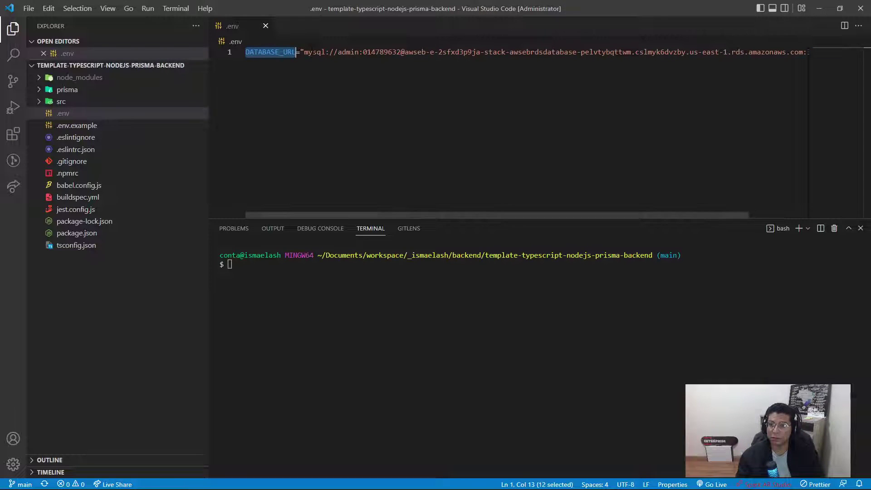
pyautogui.moveTo(304, 52); pyautogui.dragTo(837, 50)
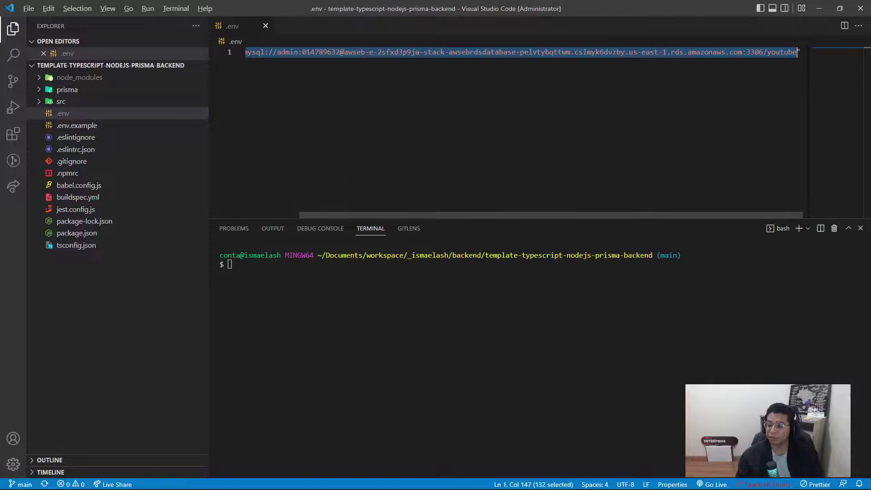
pyautogui.hotkey('ctrl', 'c')
pyautogui.hotkey('alt', 'Tab')
pyautogui.click(526, 395)
pyautogui.hotkey('ctrl', 'v')
pyautogui.scroll(-1, 725, 383)
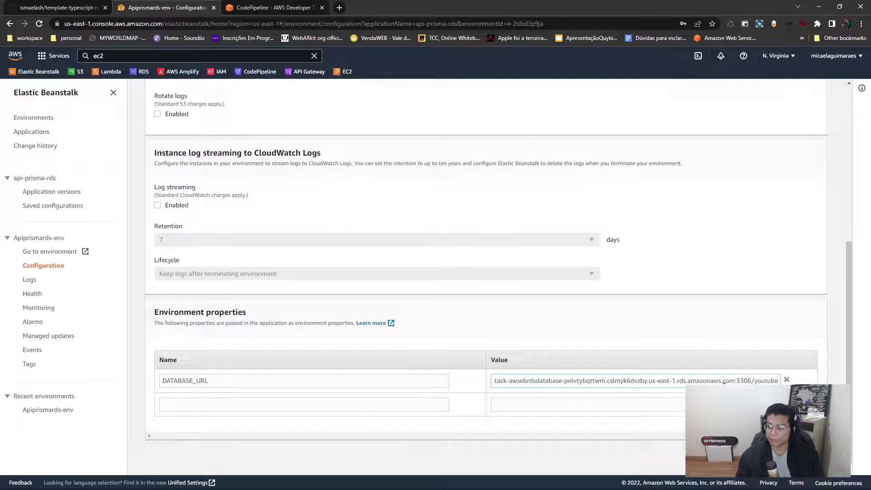
pyautogui.press('Return')
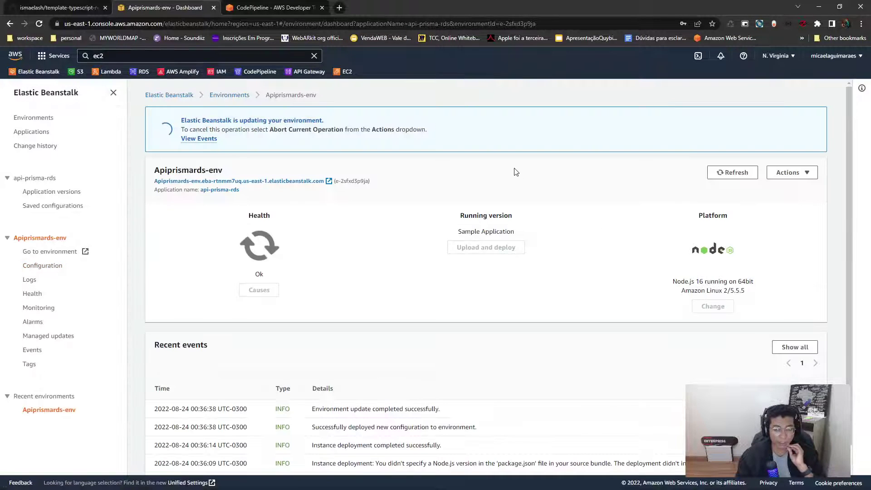
# Set the api-ts-prisma-rds-main build project's DATABASE_URL variable to the RDS URL and update the environment
pyautogui.click(272, 5)
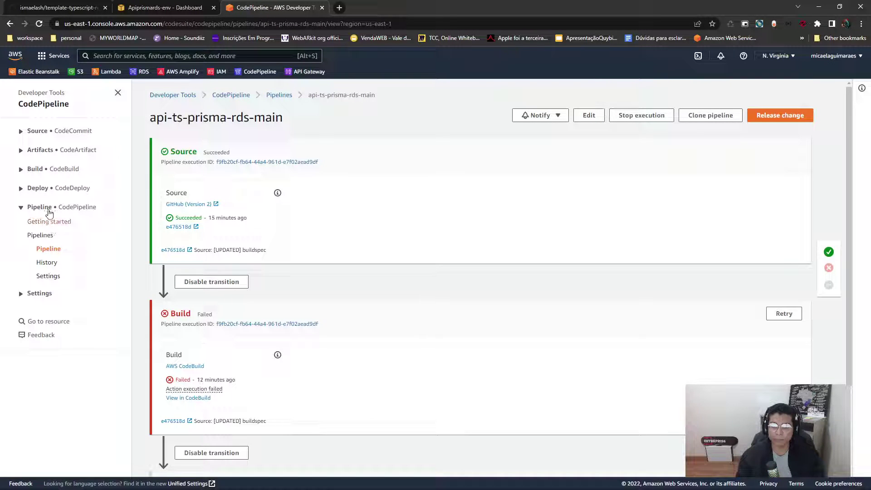
pyautogui.click(35, 169)
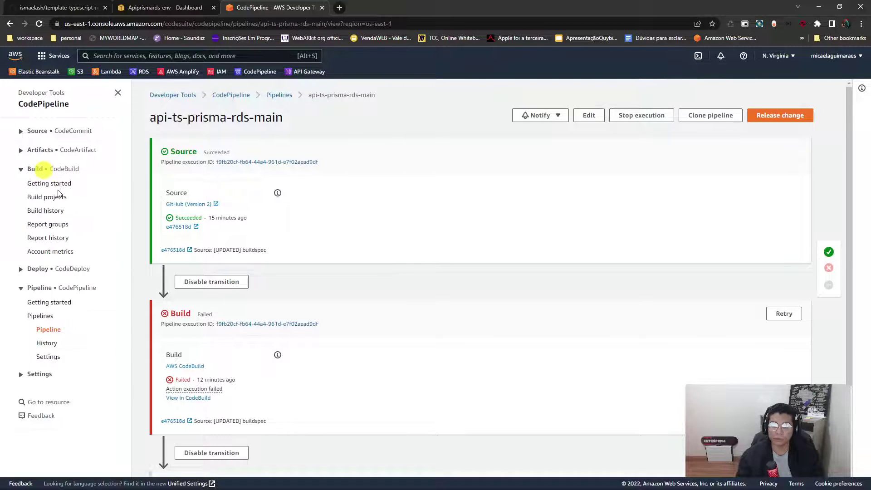
pyautogui.click(46, 197)
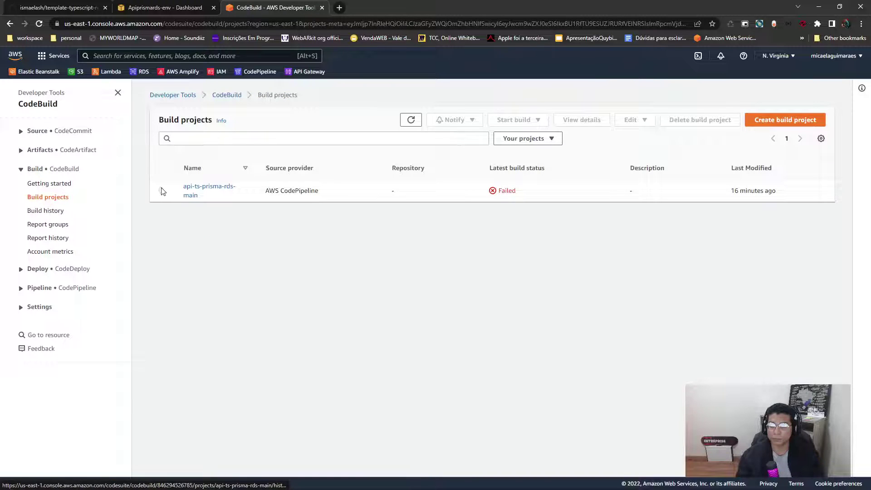
pyautogui.click(162, 191)
pyautogui.click(619, 120)
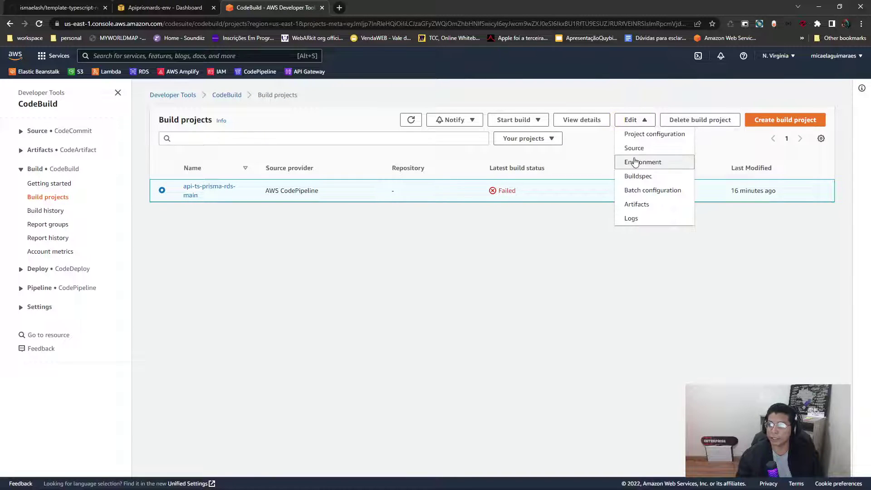
pyautogui.click(629, 162)
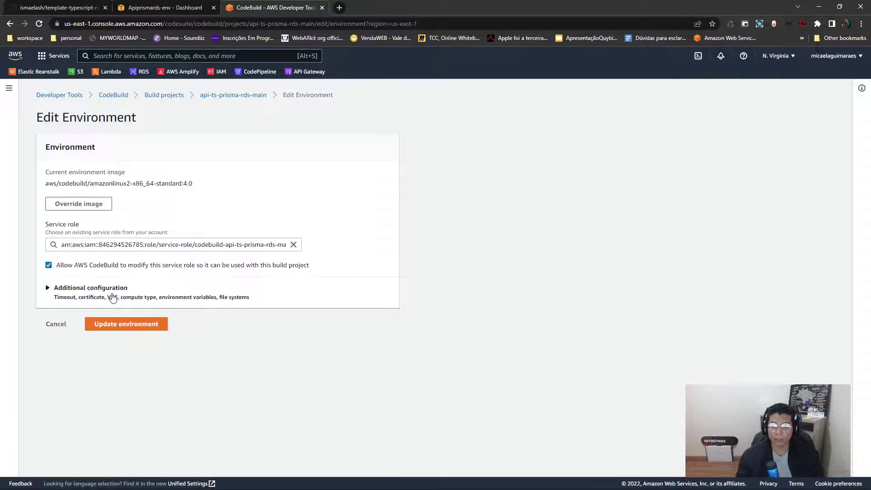
pyautogui.click(113, 297)
pyautogui.scroll(-7, 132, 306)
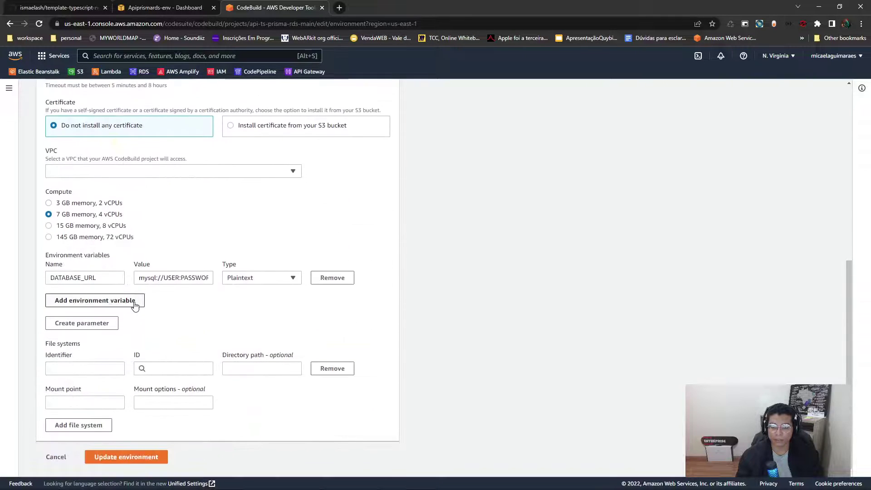
pyautogui.click(167, 277)
pyautogui.hotkey('ctrl', 'a')
pyautogui.press('End')
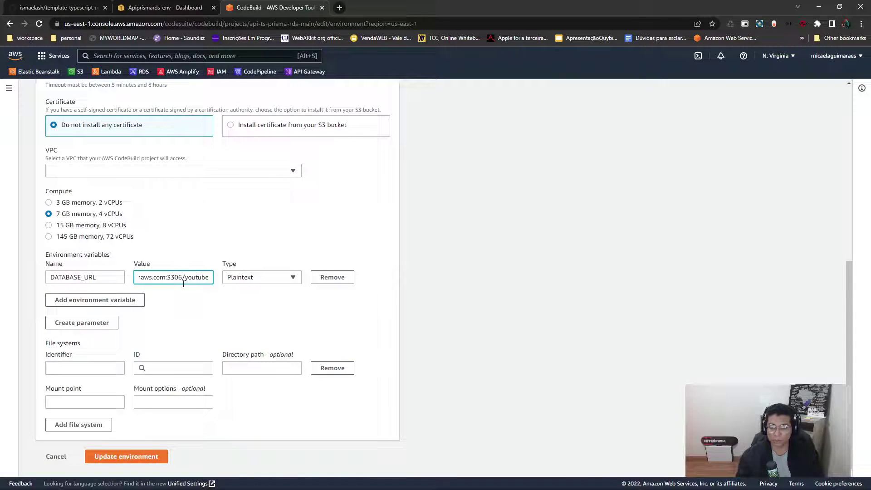
pyautogui.click(156, 454)
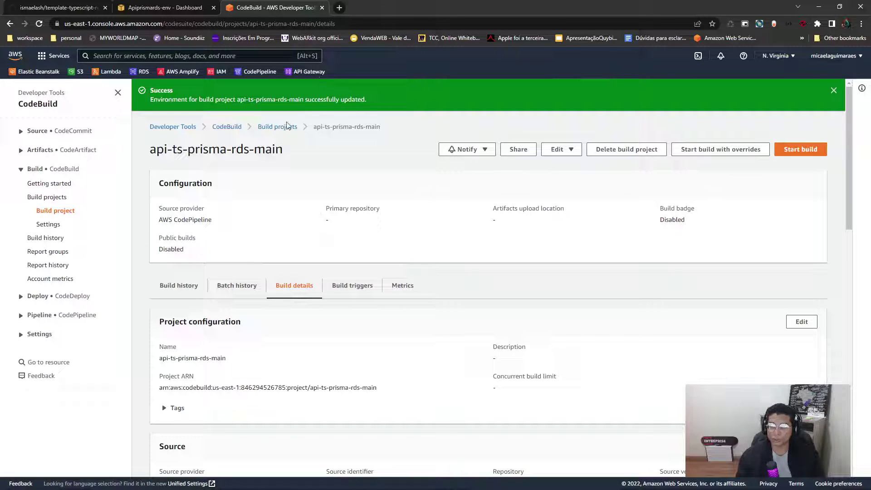
# Check the Beanstalk update, then open the api-ts-prisma-rds-main pipeline in CodePipeline
pyautogui.hotkey('ctrl', 'pageup')
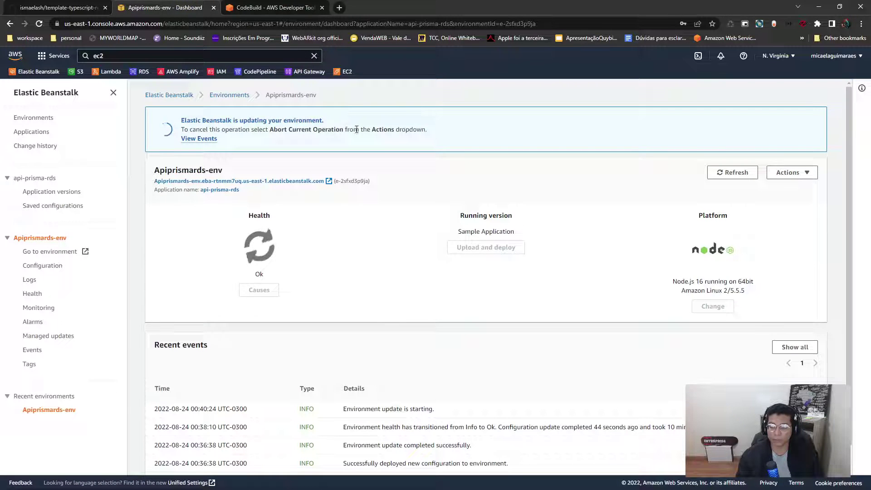
pyautogui.click(282, 7)
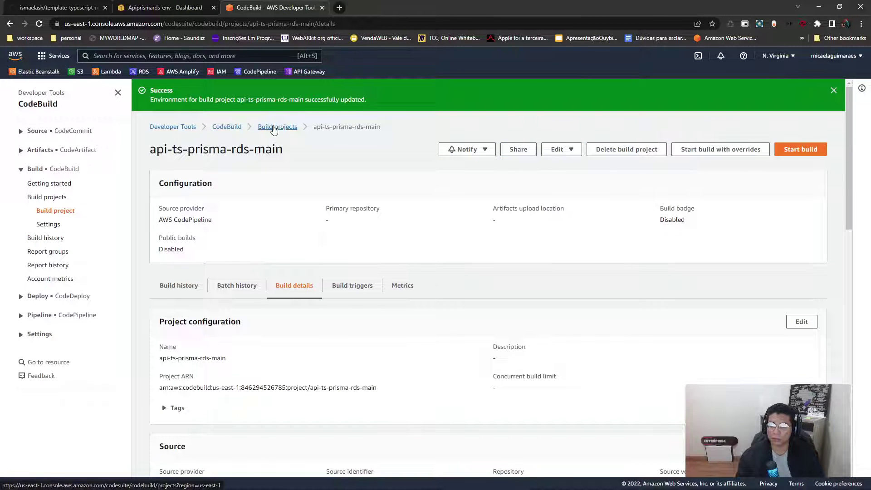
pyautogui.click(40, 315)
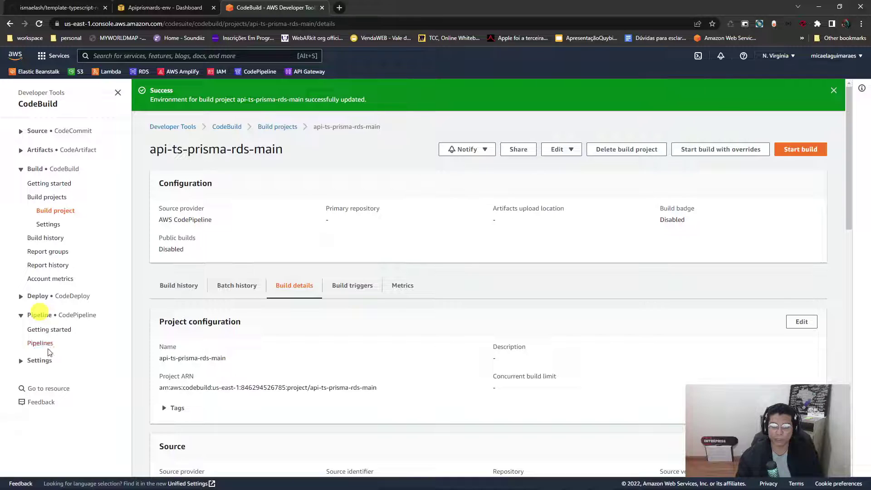
pyautogui.click(41, 344)
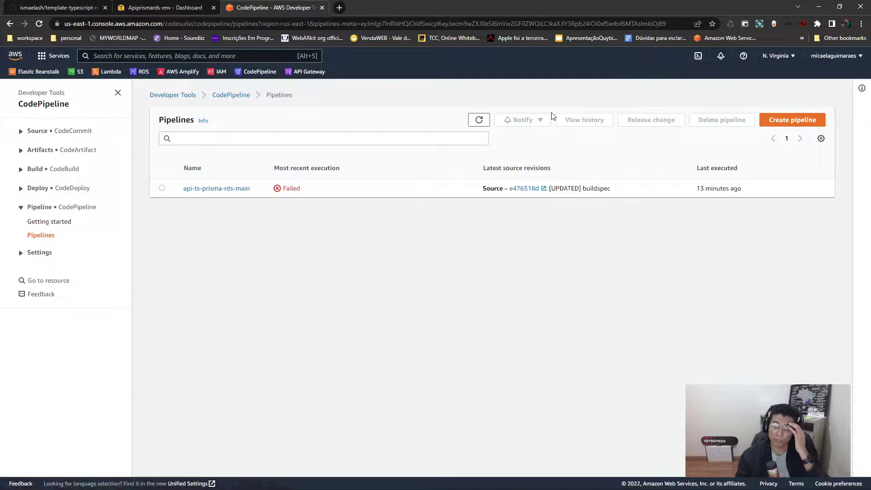
pyautogui.click(212, 189)
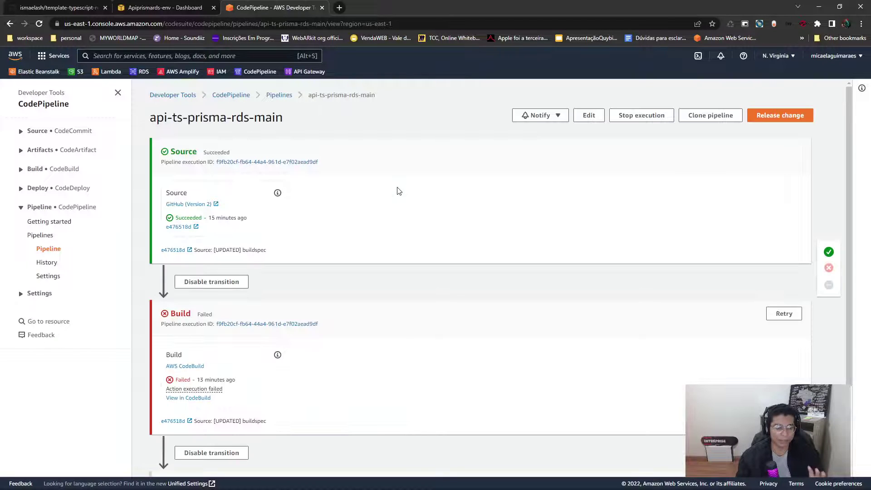
# Re-release the latest change on api-ts-prisma-rds-main until Build starts, then return to the Apiprismards-env dashboard
pyautogui.click(785, 121)
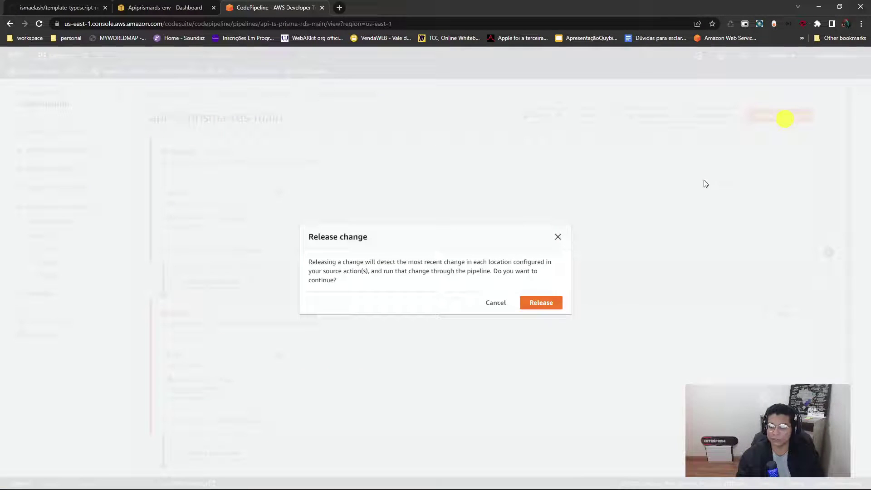
pyautogui.click(552, 303)
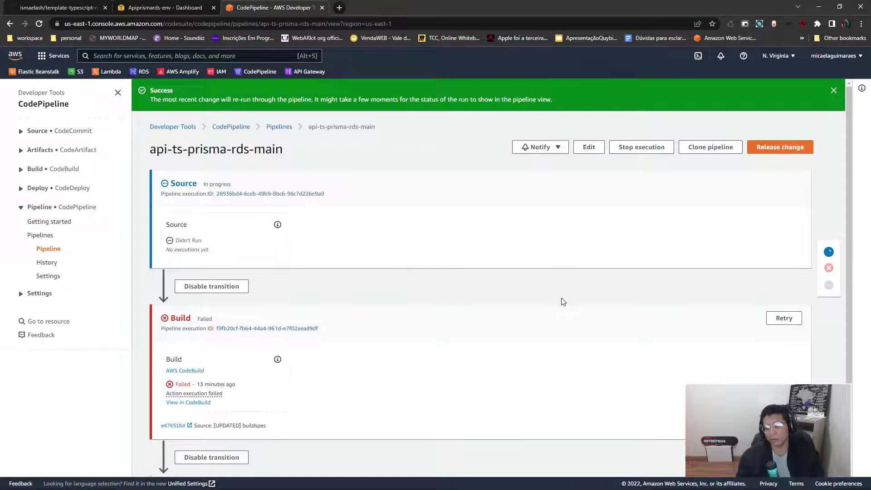
pyautogui.scroll(-2, 730, 322)
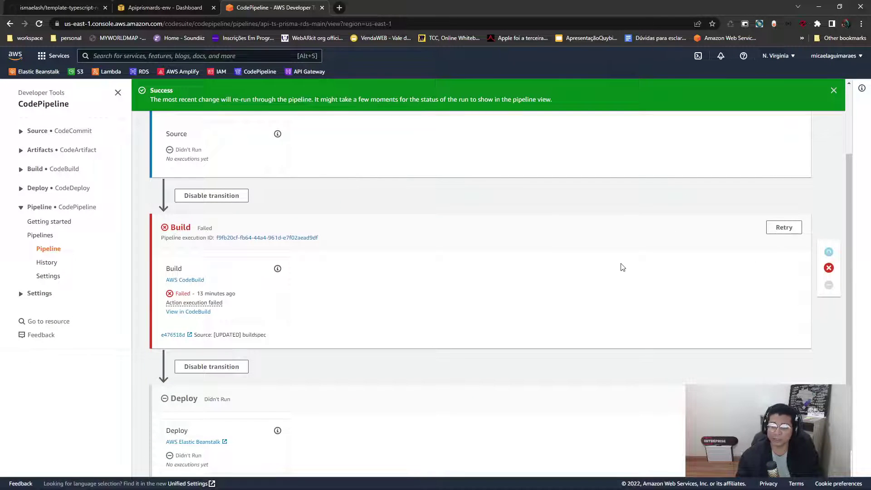
pyautogui.scroll(2, 290, 224)
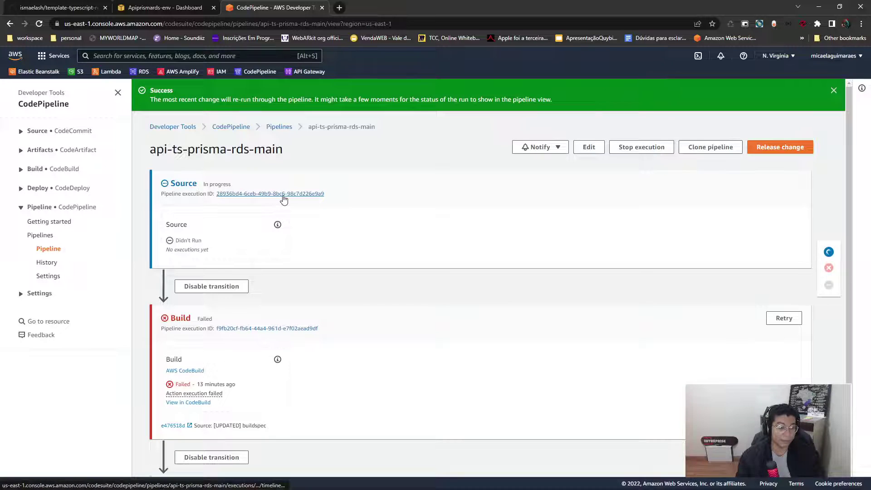
pyautogui.scroll(-2, 272, 240)
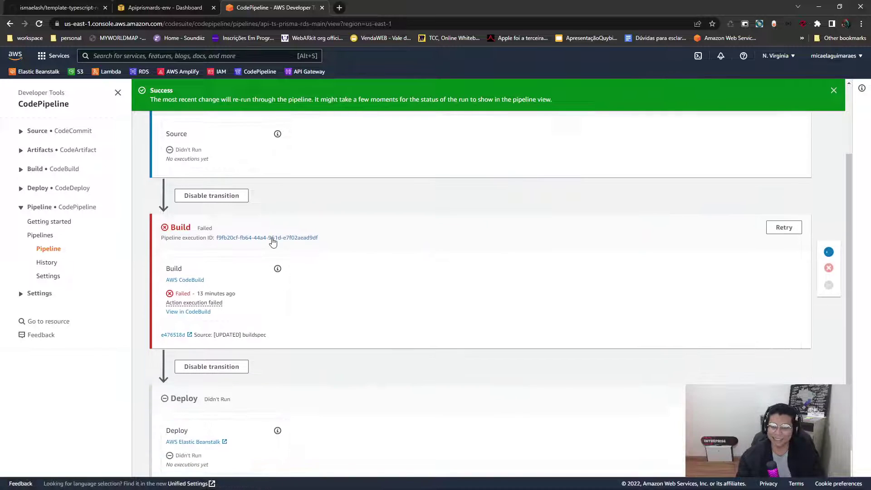
pyautogui.scroll(2, 401, 203)
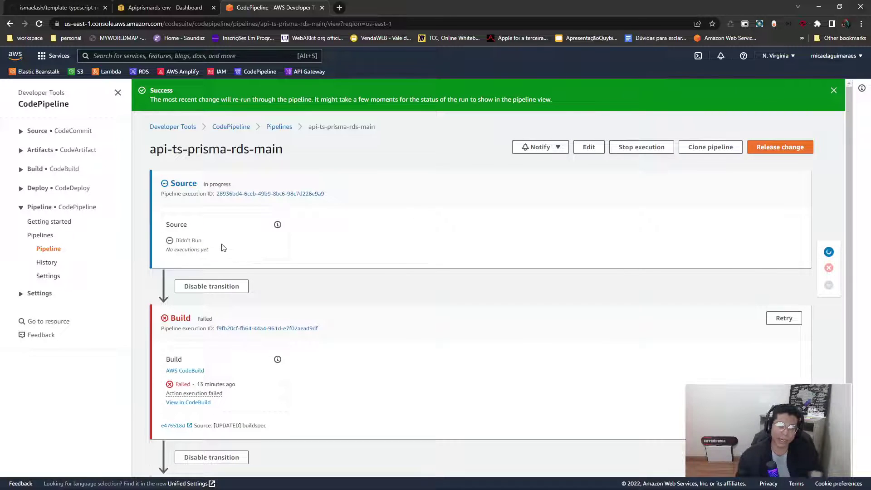
pyautogui.scroll(-2, 242, 247)
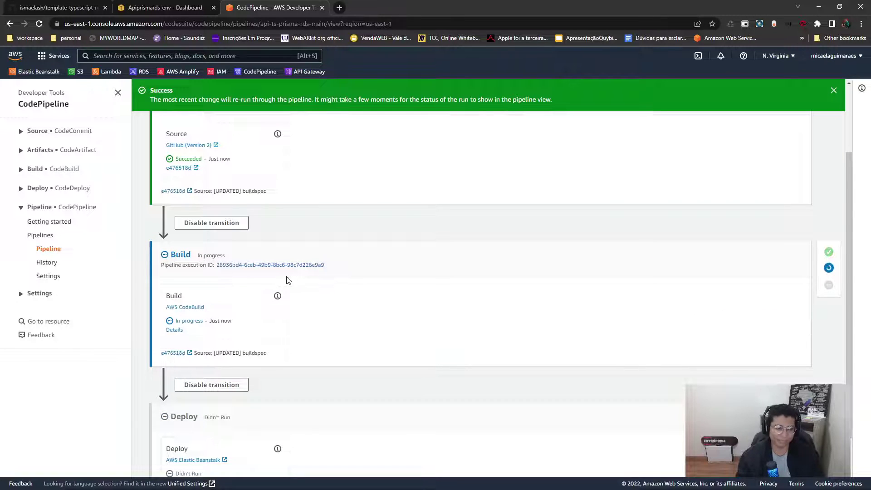
pyautogui.scroll(2, 410, 210)
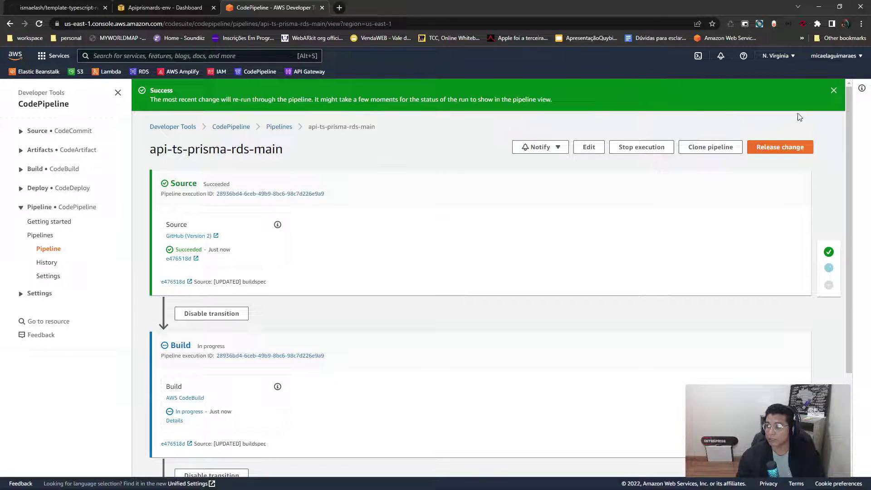
pyautogui.click(834, 92)
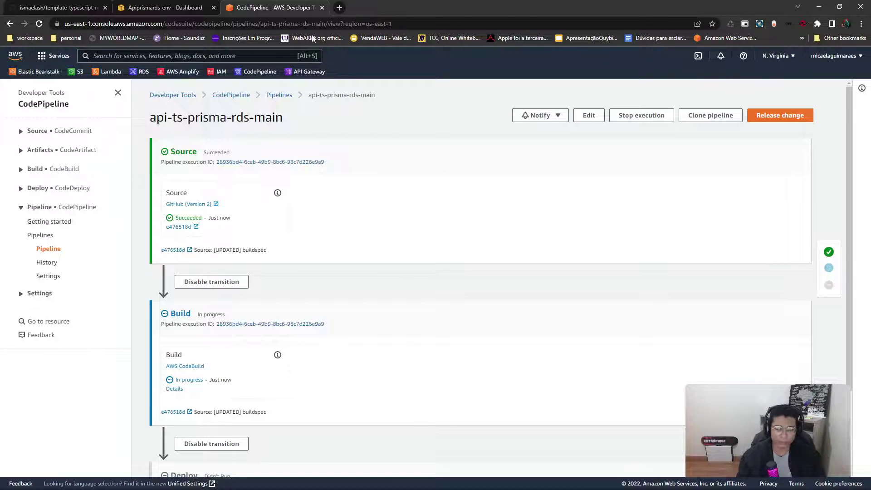
pyautogui.click(190, 6)
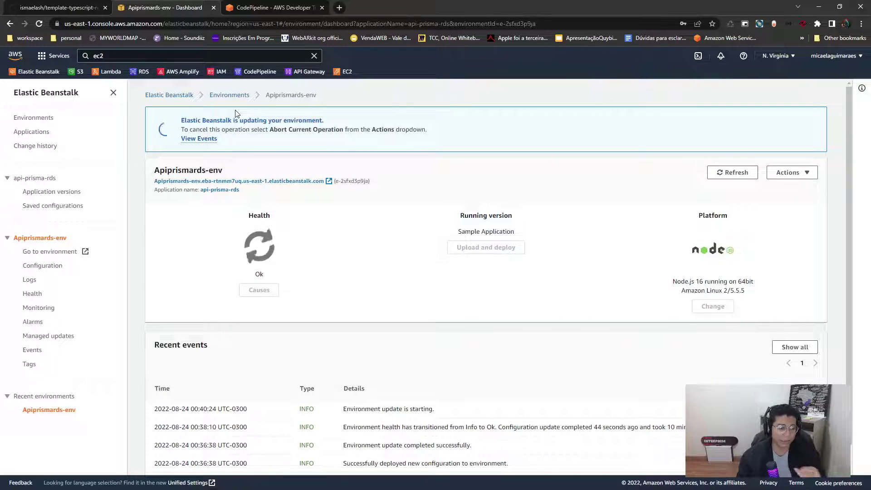
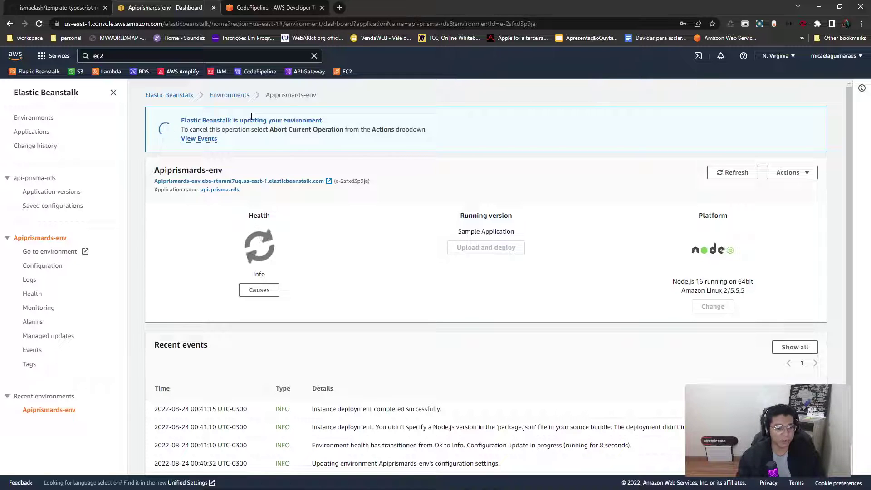
# Check that the api-ts-prisma-rds-main pipeline shows Source succeeded and Build in progress
pyautogui.click(282, 8)
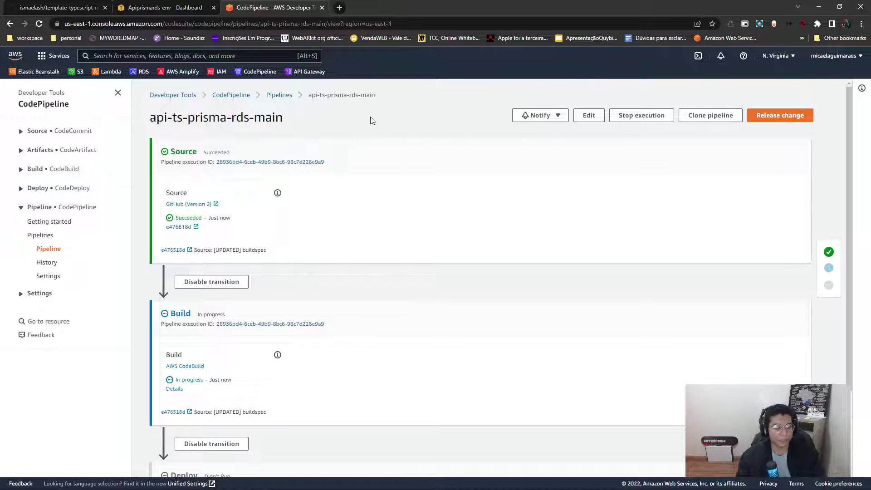
pyautogui.click(179, 4)
pyautogui.press('super+Tab')
pyautogui.click(491, 213)
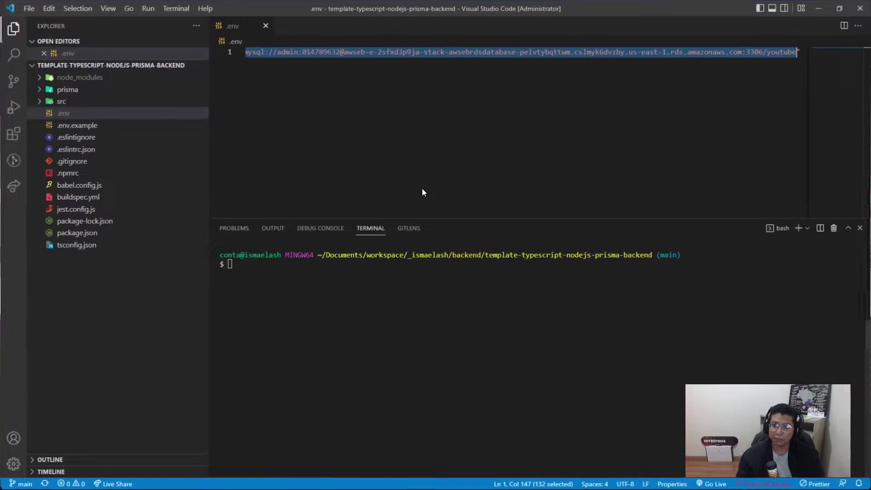
# Close the .env file and start the local server with npm run dev
pyautogui.press('End')
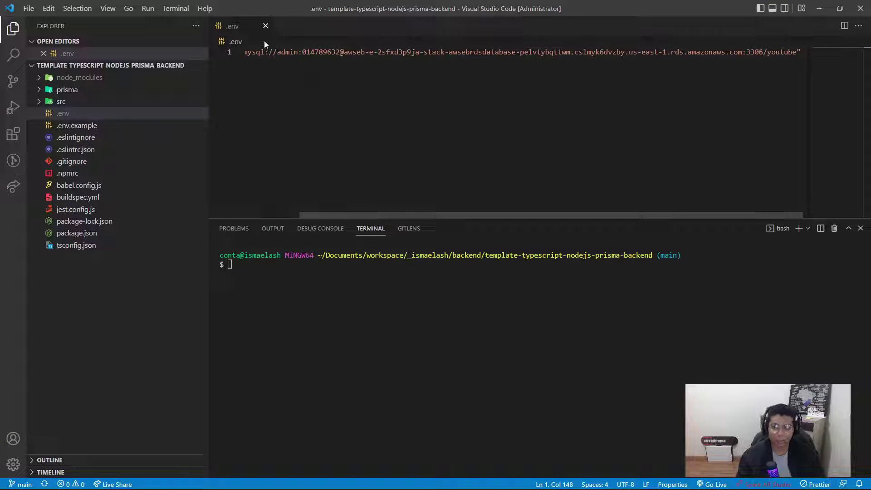
pyautogui.click(265, 26)
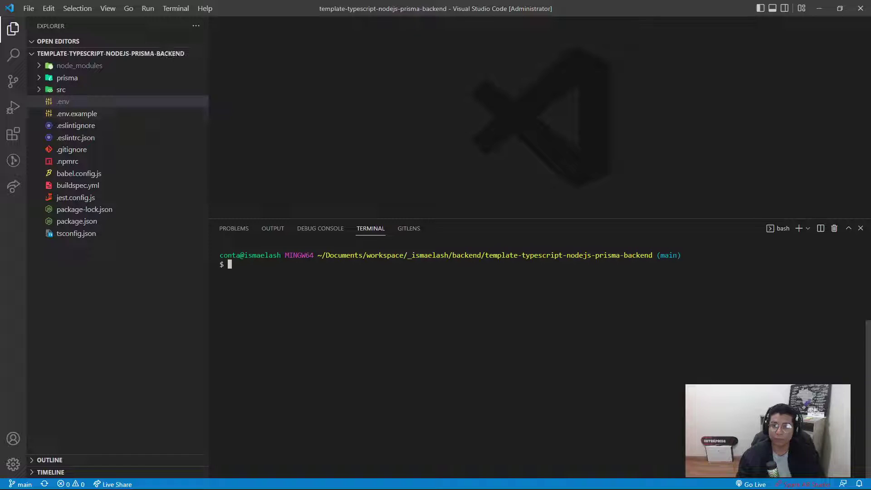
pyautogui.write('npm r')
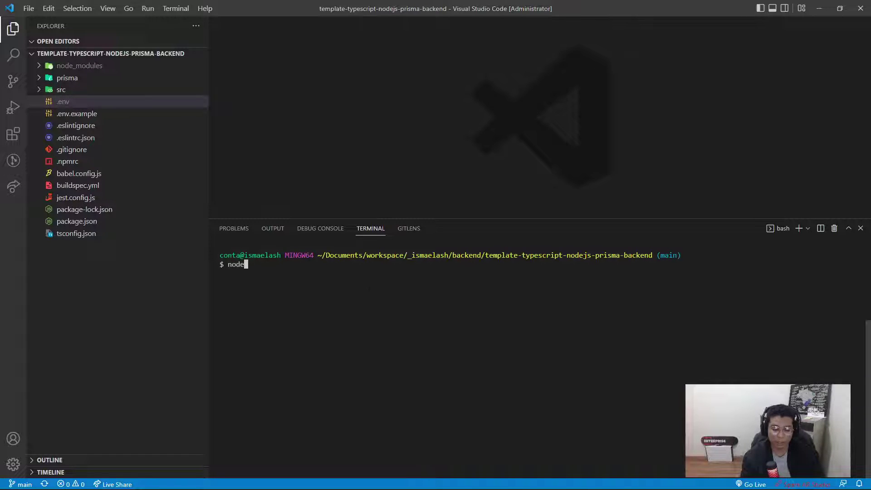
pyautogui.press('BackSpace')
pyautogui.press('BackSpace')
pyautogui.press('BackSpace')
pyautogui.press('BackSpace')
pyautogui.press('BackSpace')
pyautogui.write('np')
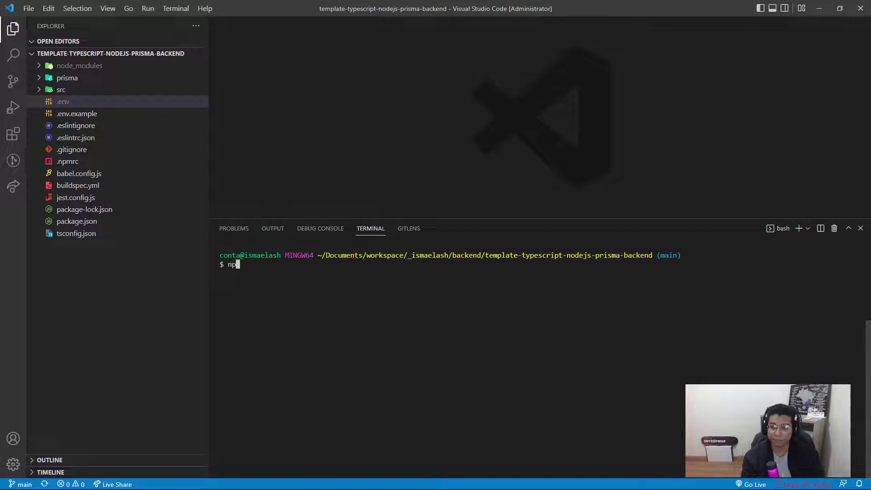
pyautogui.write('m run dev')
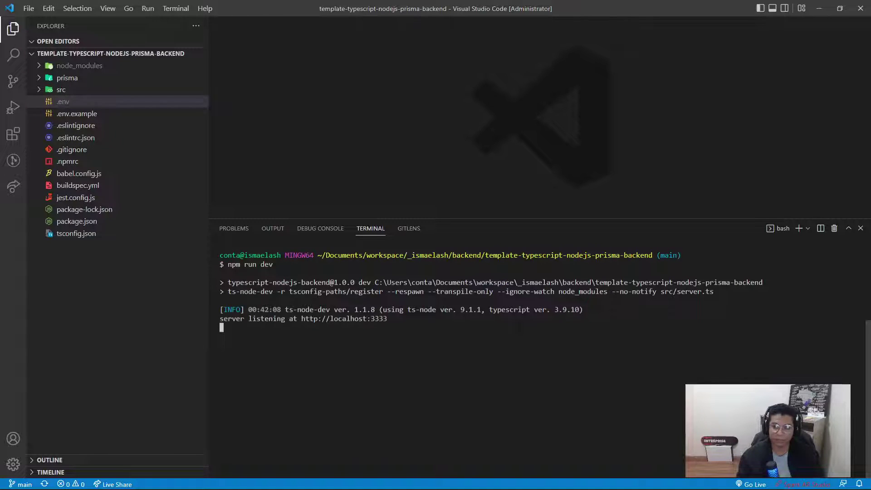
pyautogui.moveTo(298, 319); pyautogui.dragTo(389, 322)
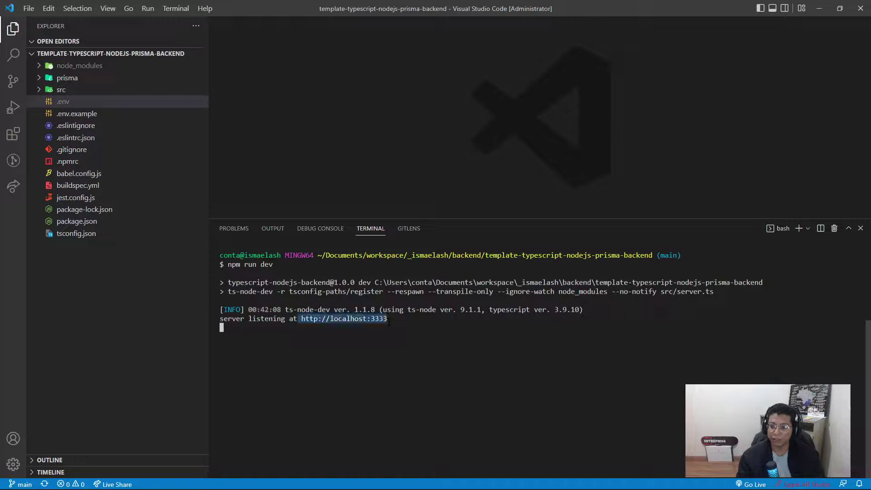
pyautogui.hotkey('ctrl', 'c')
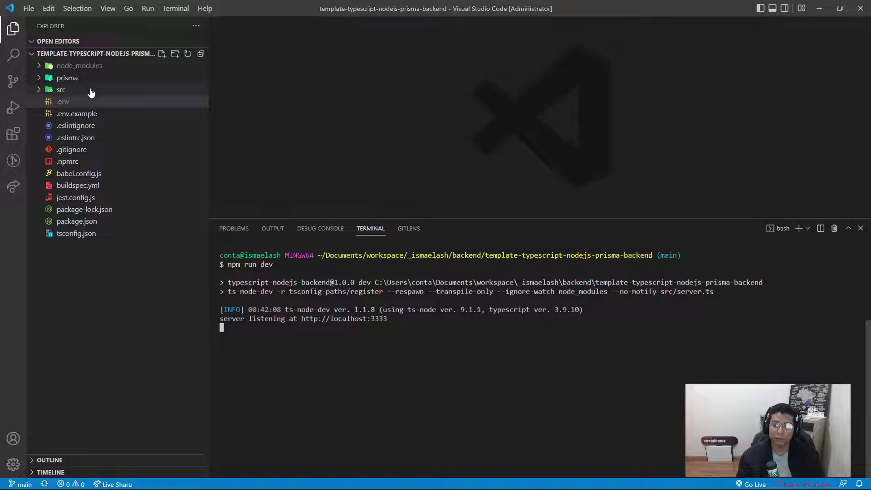
pyautogui.click(87, 90)
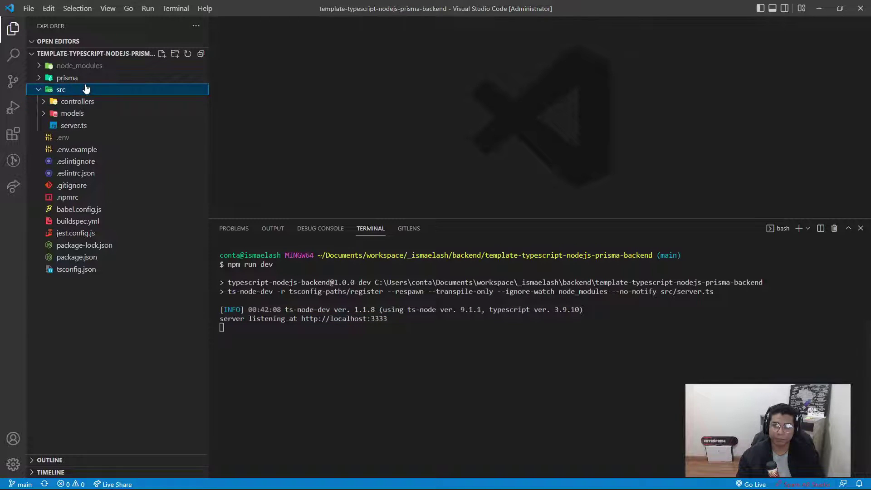
pyautogui.click(86, 78)
pyautogui.press('super+Tab')
pyautogui.click(408, 232)
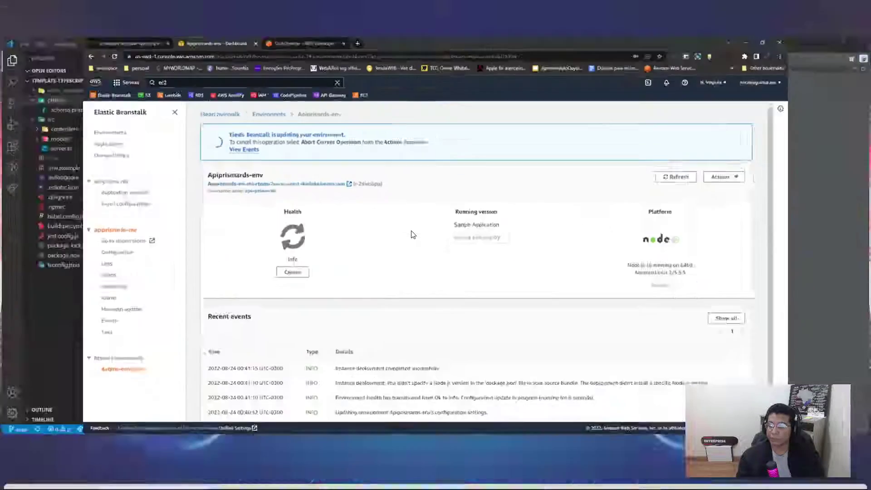
pyautogui.hotkey('ctrl', 't')
pyautogui.hotkey('ctrl', 'v')
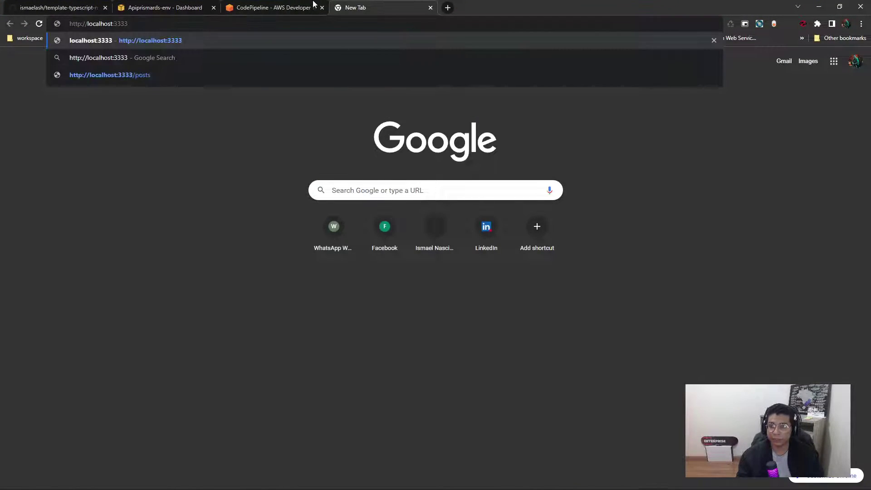
pyautogui.click(313, 4)
pyautogui.click(137, 7)
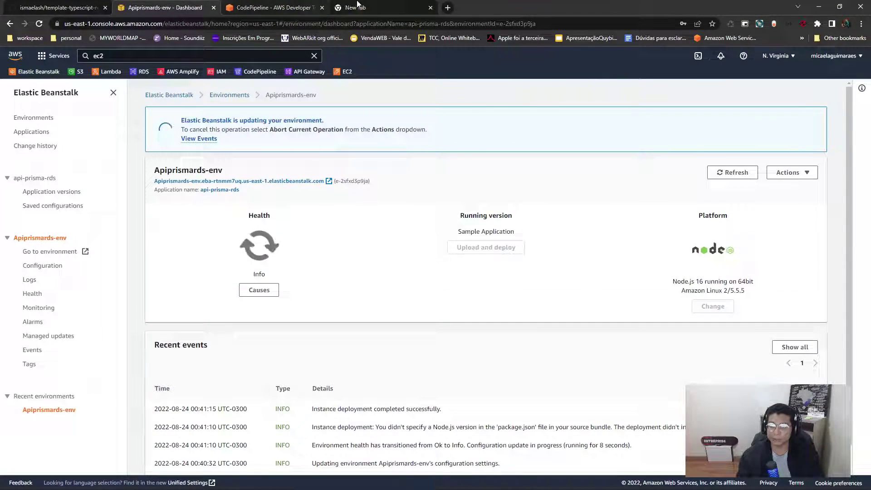
pyautogui.click(357, 4)
pyautogui.press('Return')
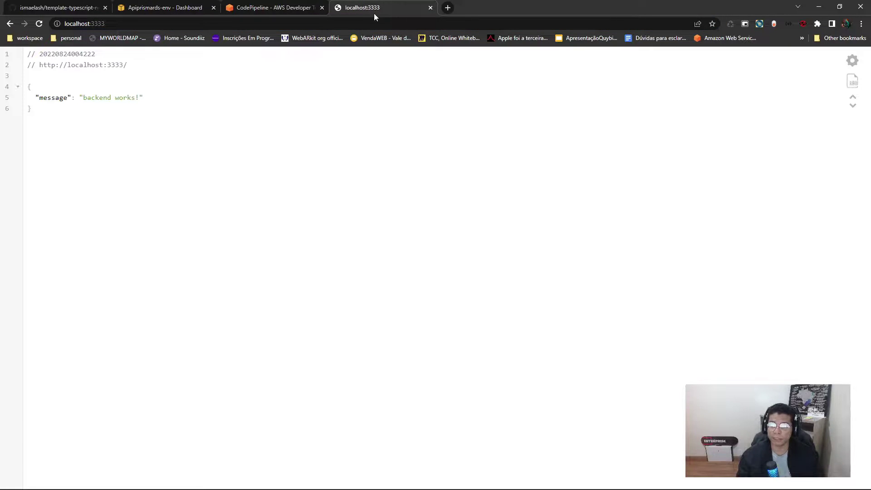
pyautogui.click(391, 23)
pyautogui.press('End')
pyautogui.write('/po')
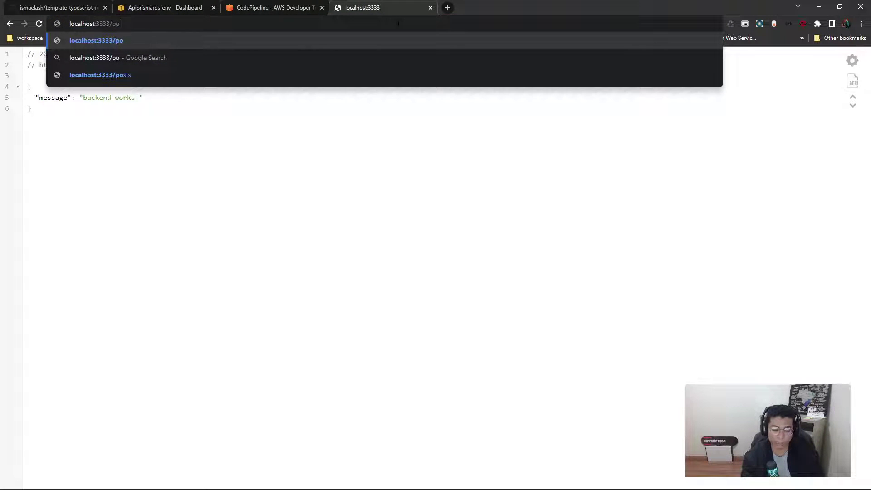
pyautogui.write('sts')
pyautogui.press('Return')
# Inspect the findMany call in PostController.ts and copy the /posts error stack trace
pyautogui.hotkey('alt', 'Tab')
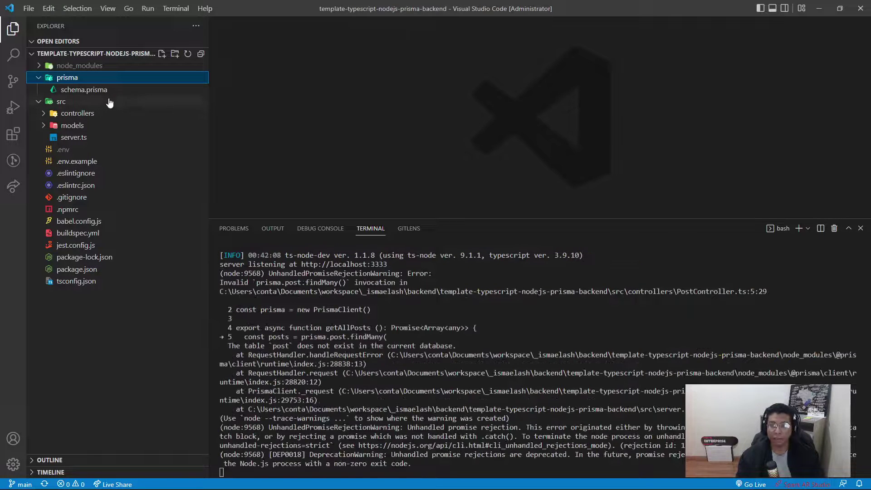
pyautogui.click(111, 113)
pyautogui.click(114, 125)
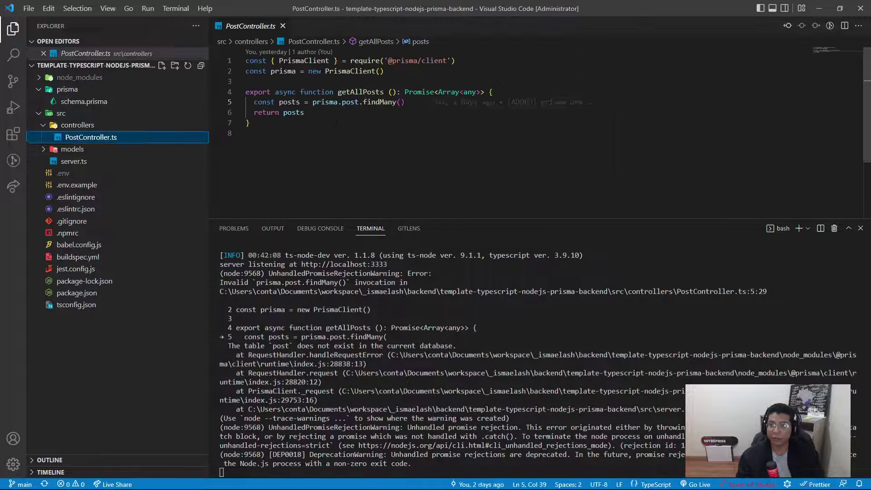
pyautogui.moveTo(407, 101); pyautogui.dragTo(320, 102)
pyautogui.click(320, 102)
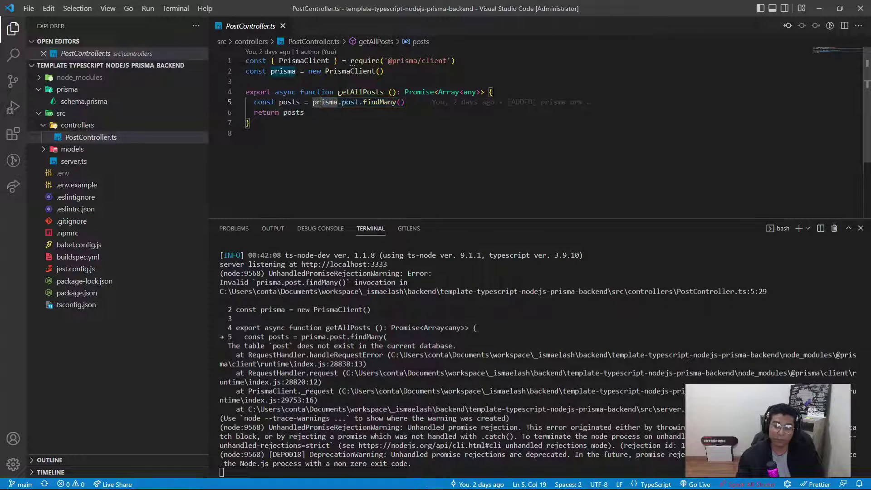
pyautogui.hotkey('alt', 'Tab')
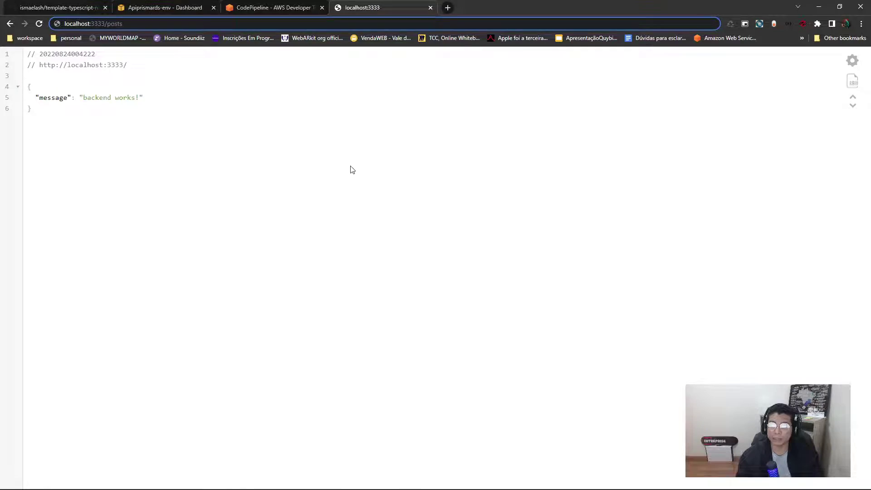
pyautogui.hotkey('alt', 'Tab')
pyautogui.hotkey('alt', 'Tab')
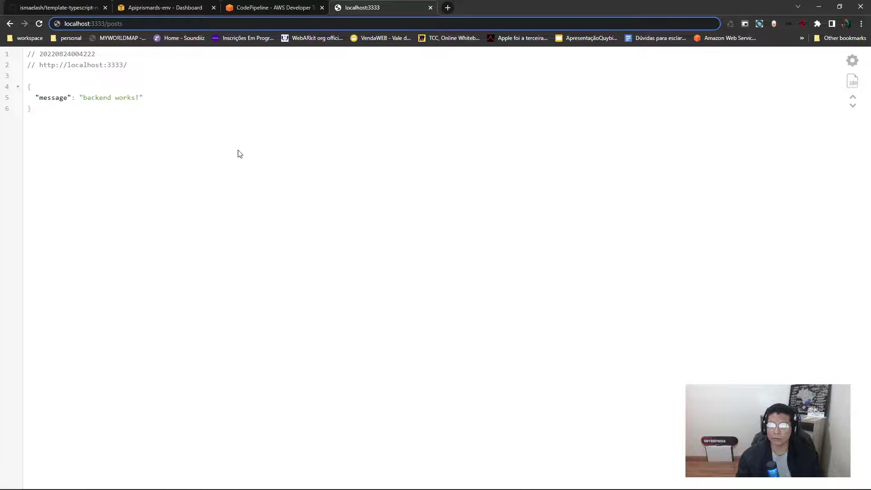
pyautogui.hotkey('alt', 'Tab')
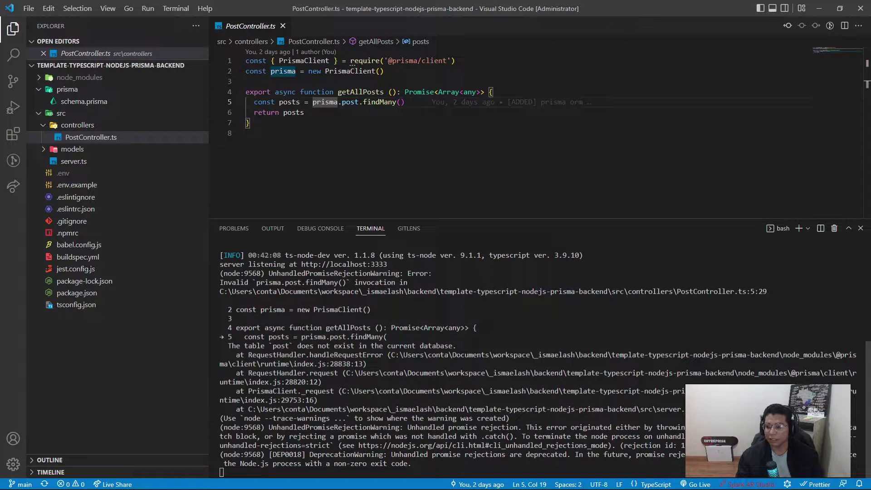
pyautogui.moveTo(269, 292); pyautogui.dragTo(289, 364)
pyautogui.hotkey('ctrl', 'c')
# Reload /posts and copy the server log error saying table post does not exist
pyautogui.hotkey('alt', 'Tab')
pyautogui.press('F5')
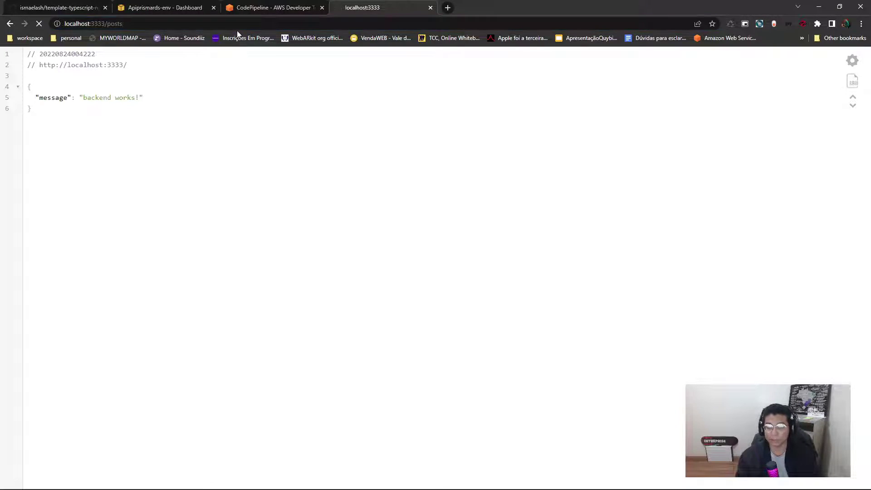
pyautogui.hotkey('alt', 'Tab')
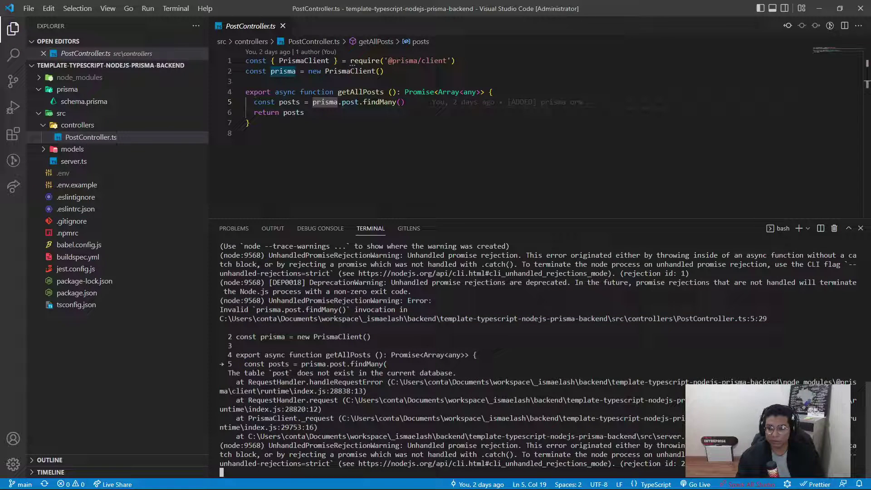
pyautogui.moveTo(282, 373); pyautogui.dragTo(311, 373)
pyautogui.hotkey('ctrl', 'c')
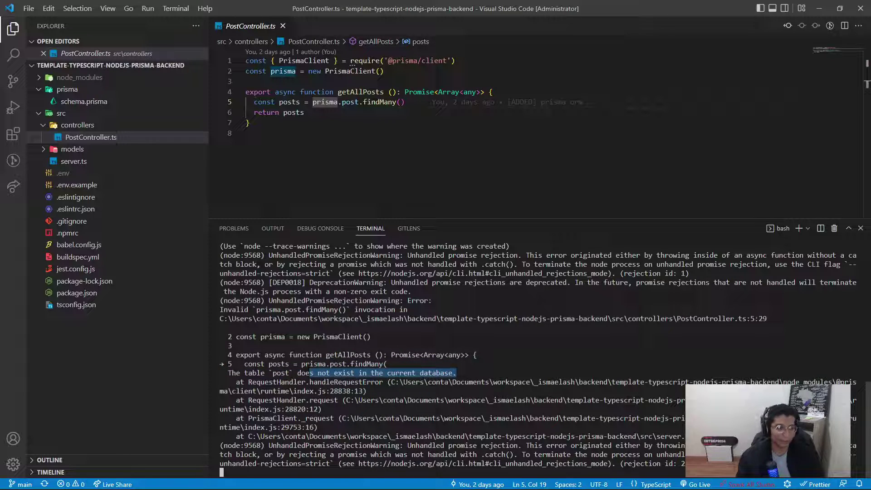
pyautogui.hotkey('ctrl', 'c')
pyautogui.hotkey('alt', 'Tab')
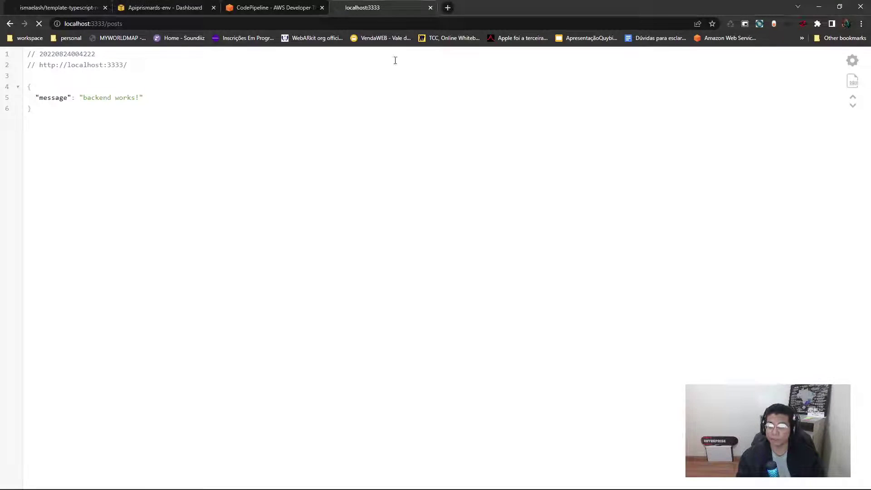
pyautogui.hotkey('alt', 'Tab')
pyautogui.hotkey('alt', 'Tab')
pyautogui.hotkey('alt', 'Tab')
pyautogui.hotkey('alt', 'Tab')
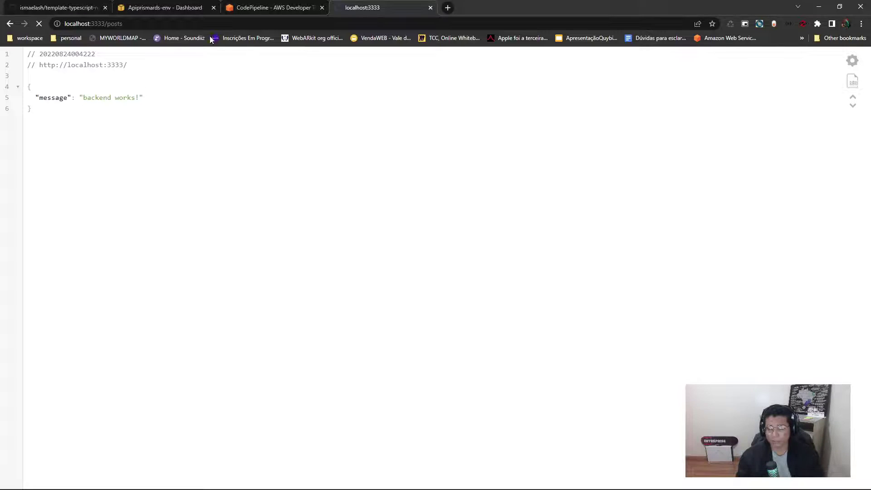
# Stop the browser page loading, stop the local dev server, and clear the terminal
pyautogui.click(154, 26)
pyautogui.press('Escape')
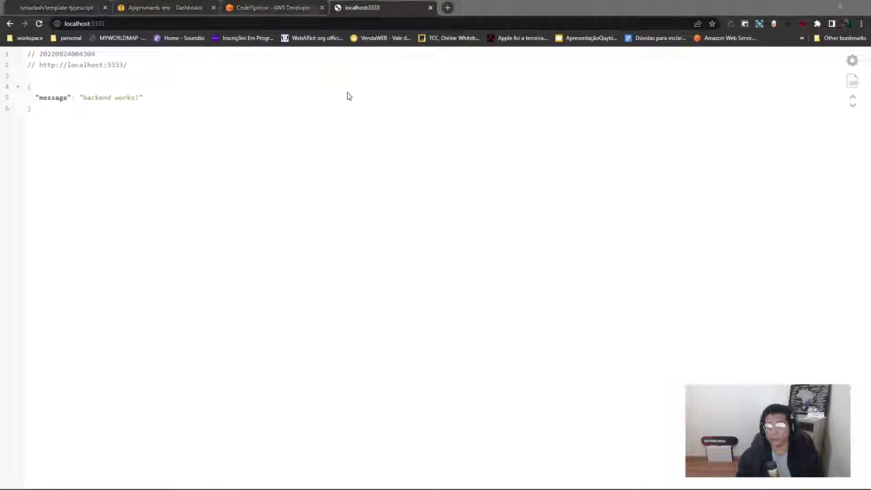
pyautogui.hotkey('alt', 'Tab')
pyautogui.hotkey('ctrl', 'c')
pyautogui.hotkey('ctrl', 'l')
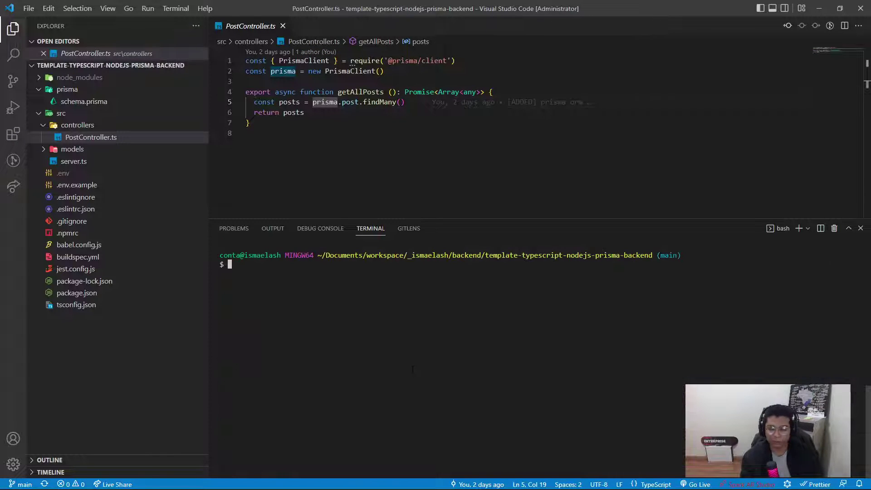
# Review schema.prisma and copy the prisma:migrate script name from package.json
pyautogui.click(131, 103)
pyautogui.moveTo(246, 102); pyautogui.dragTo(251, 200)
pyautogui.click(355, 161)
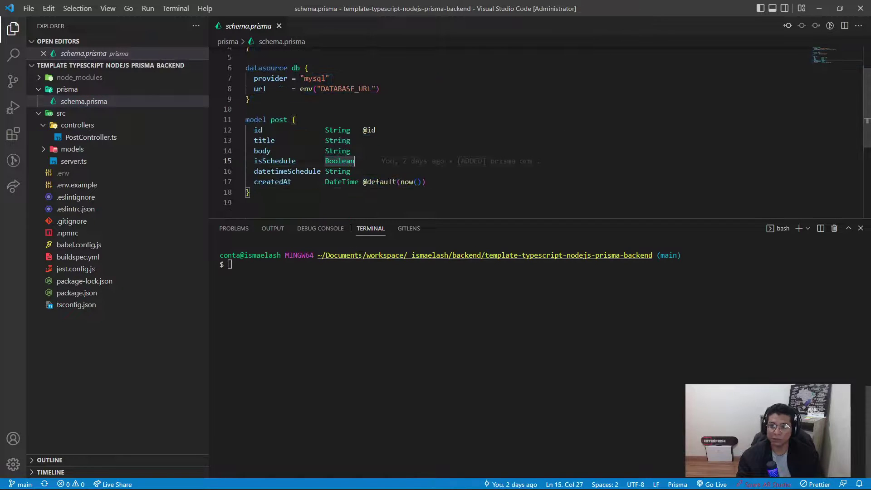
pyautogui.click(76, 293)
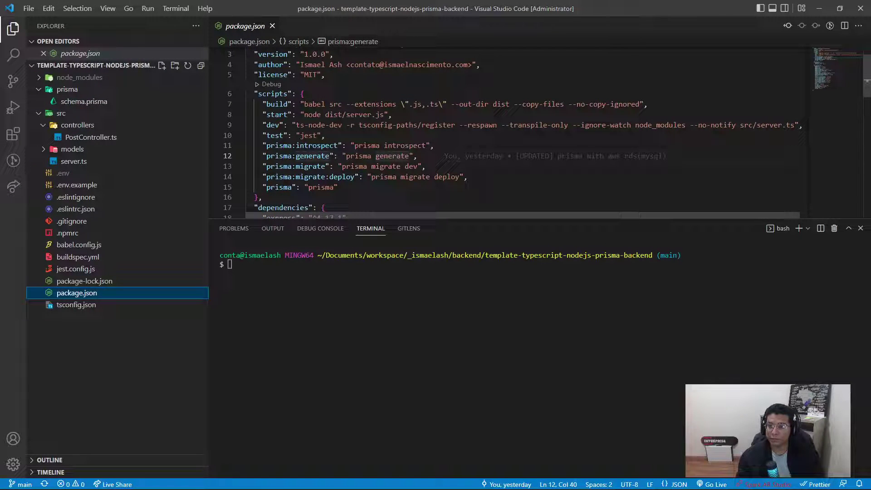
pyautogui.moveTo(267, 166); pyautogui.dragTo(326, 166)
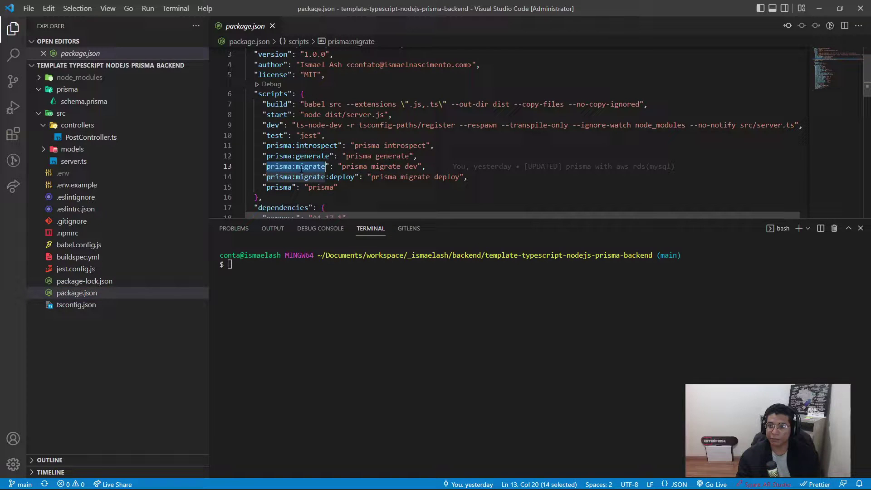
# Run npm run prisma:migrate and name the migration 'initial'
pyautogui.hotkey('ctrl', '`')
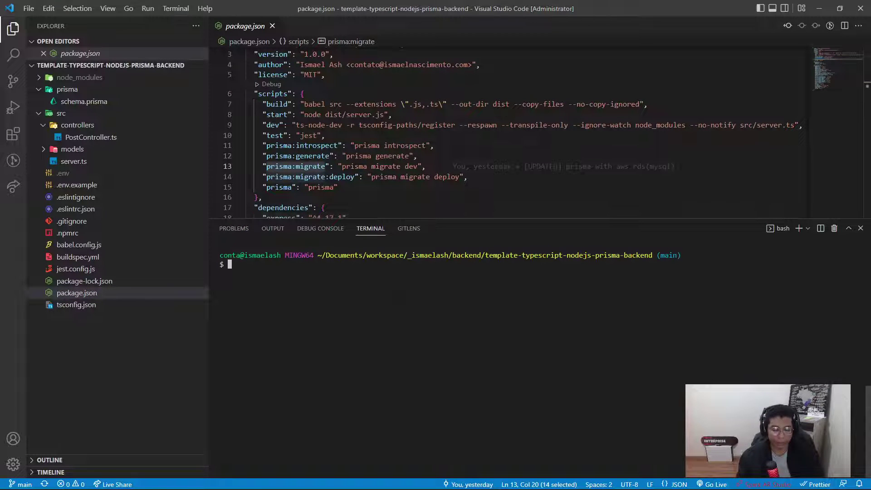
pyautogui.write('np')
pyautogui.press('BackSpace')
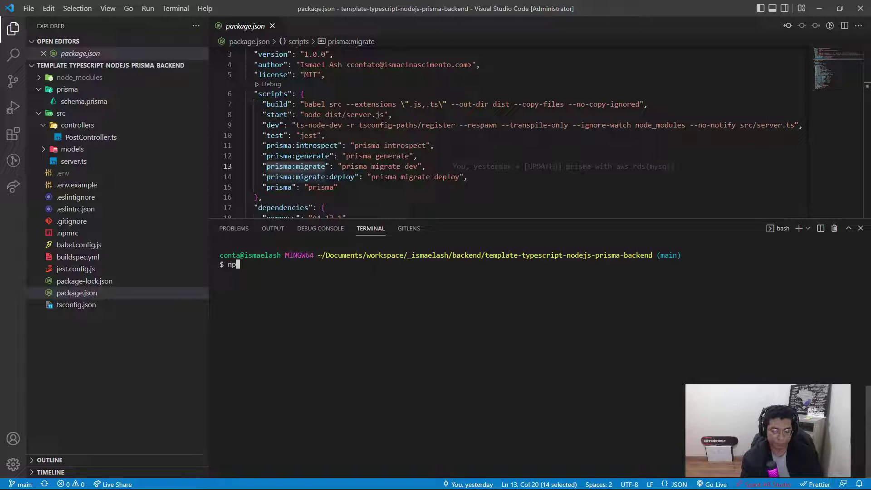
pyautogui.write('m run')
pyautogui.hotkey('ctrl', 'v')
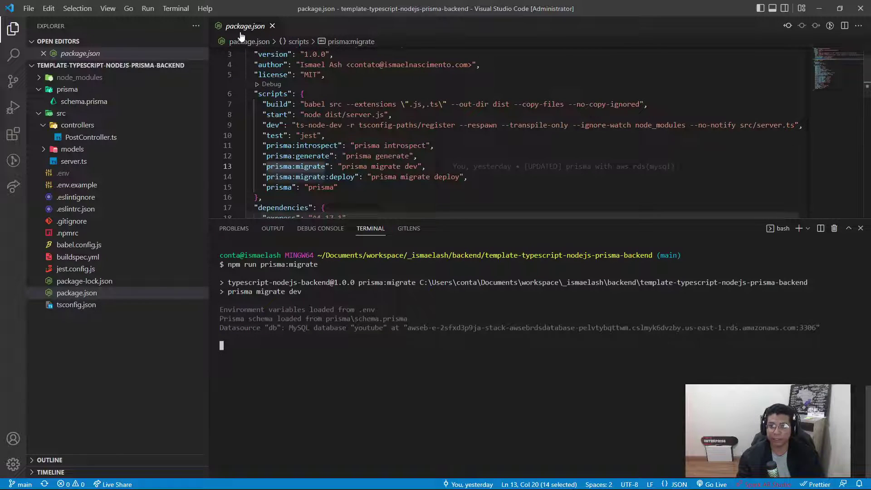
pyautogui.click(272, 26)
pyautogui.click(132, 92)
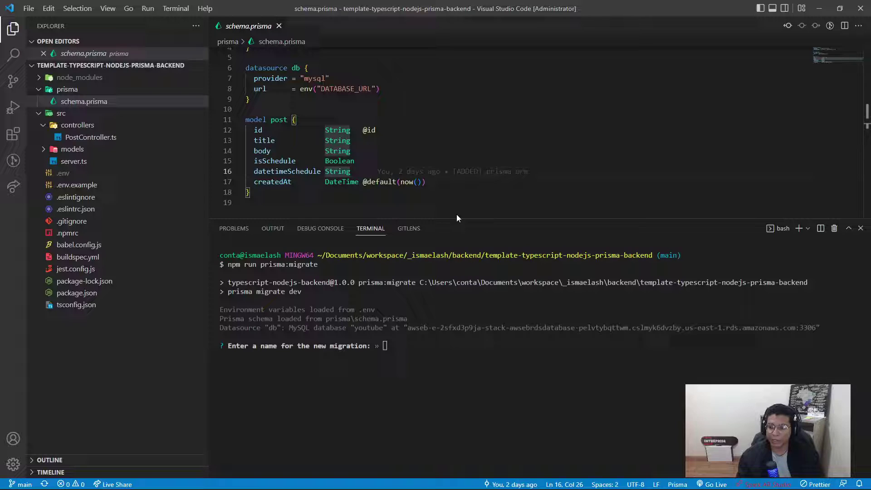
pyautogui.hotkey('ctrl', '`')
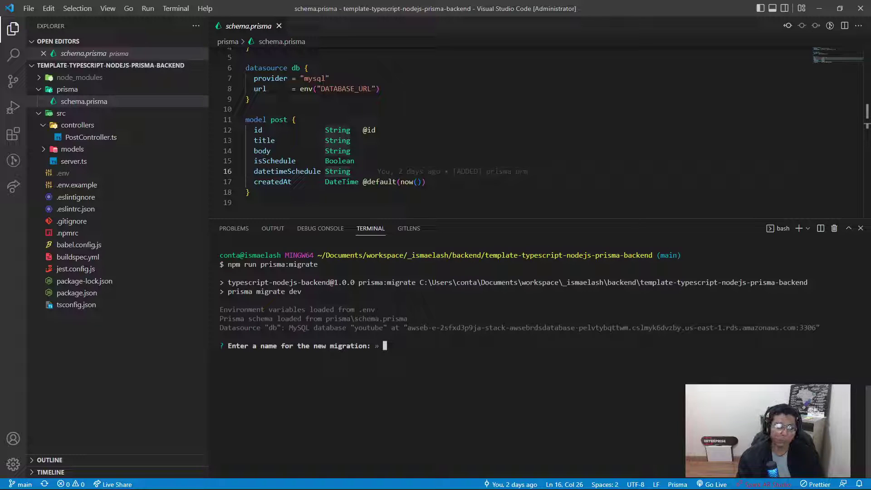
pyautogui.write('initial')
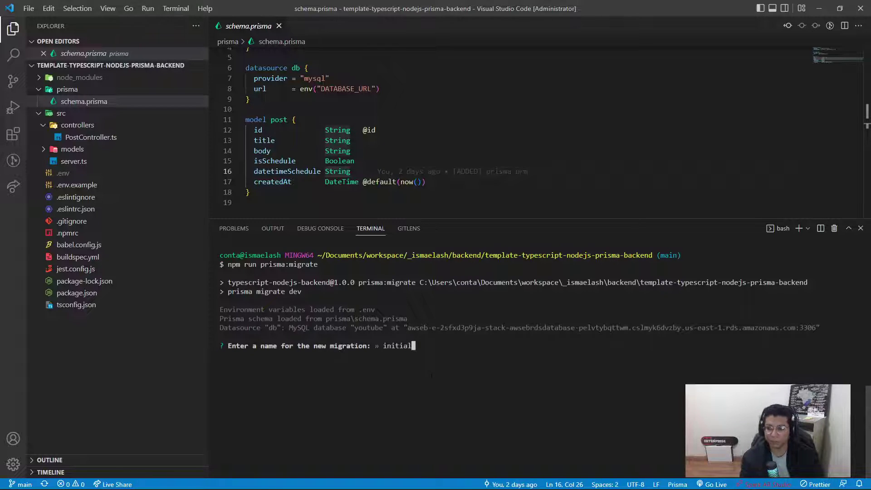
pyautogui.press('Return')
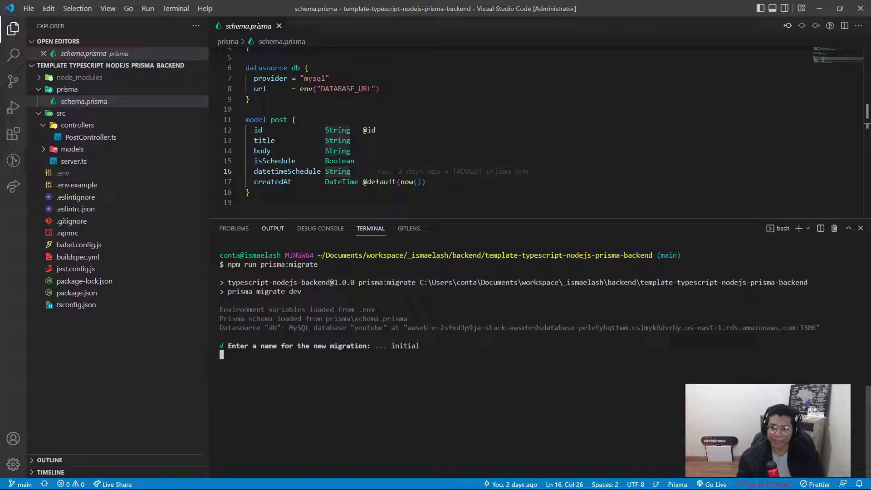
pyautogui.click(84, 104)
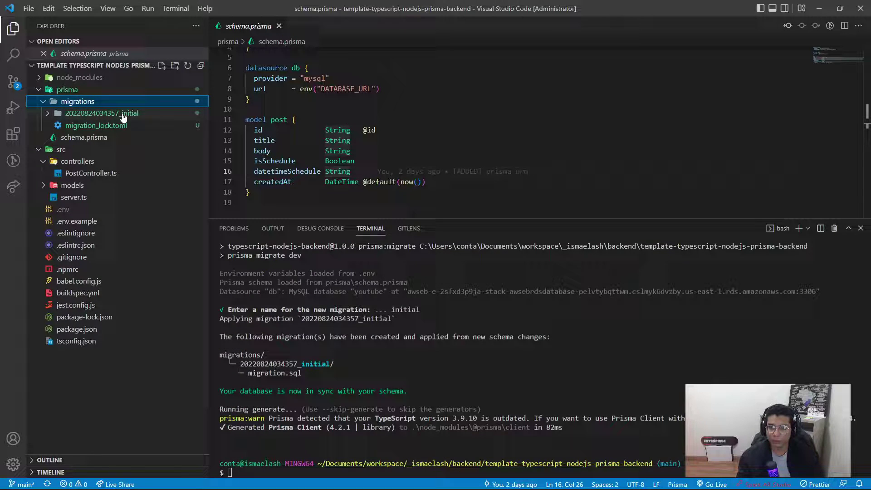
pyautogui.click(90, 115)
pyautogui.click(91, 126)
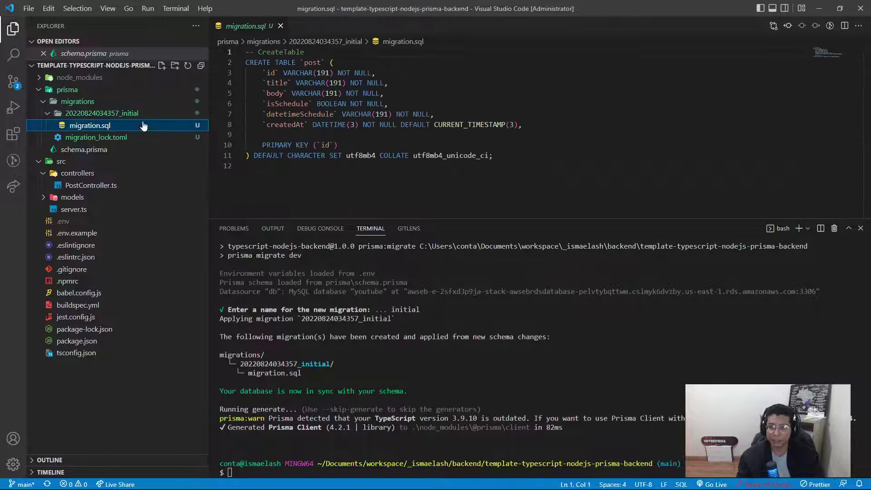
pyautogui.hotkey('ctrl', 'a')
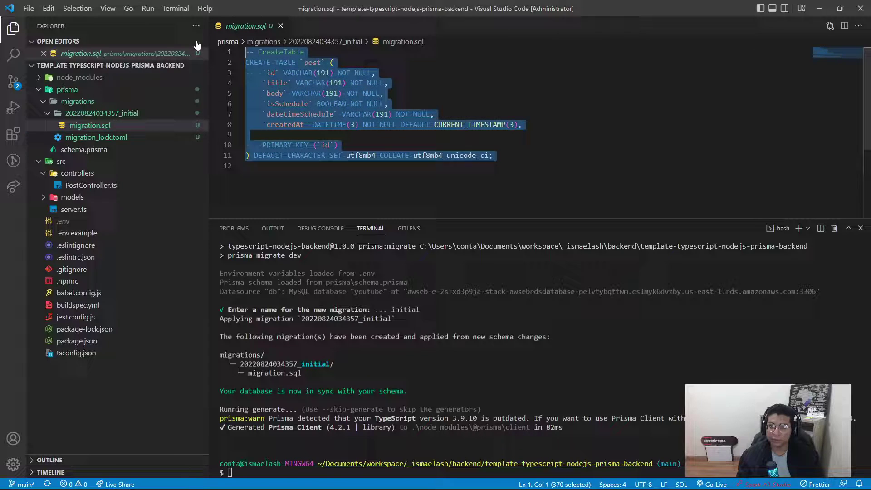
pyautogui.click(280, 26)
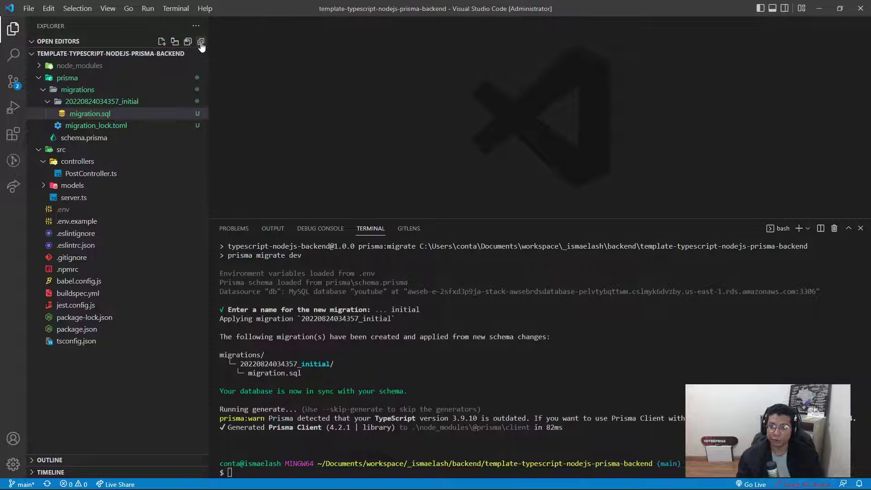
pyautogui.click(201, 42)
# Refresh the youtube database in DBeaver and view the still-empty post table's data
pyautogui.press('super+Tab')
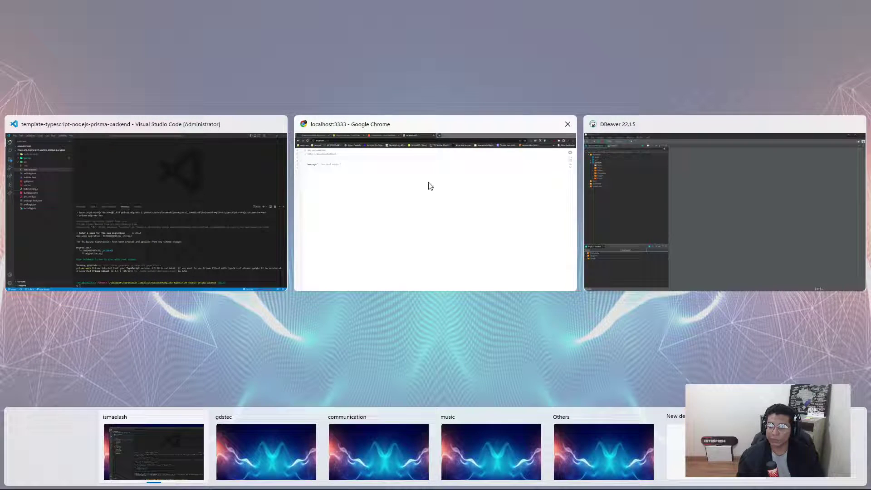
pyautogui.click(747, 174)
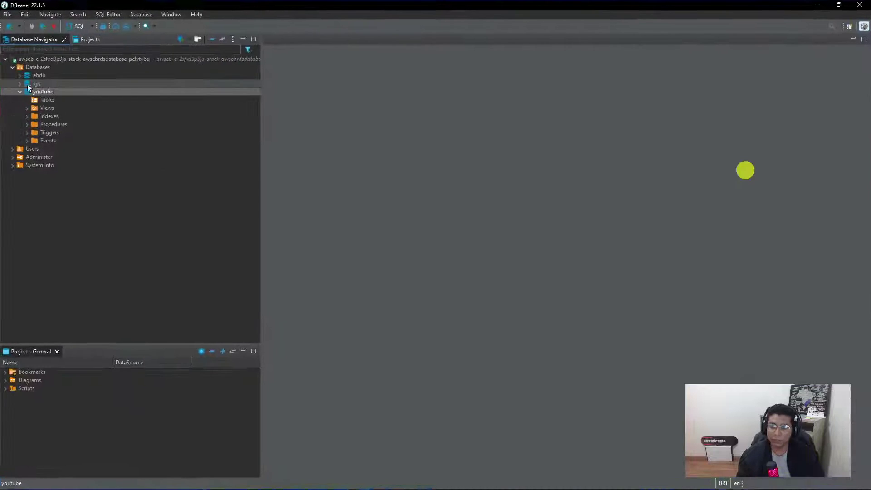
pyautogui.rightClick(62, 92)
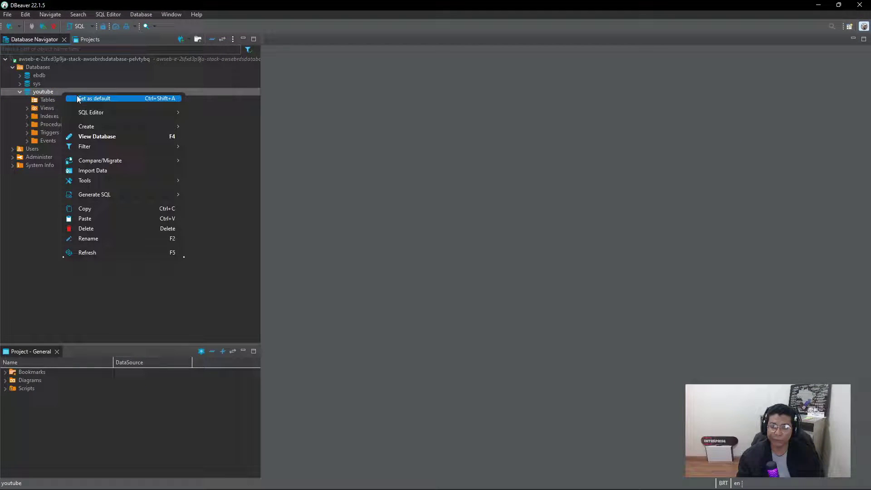
pyautogui.click(83, 250)
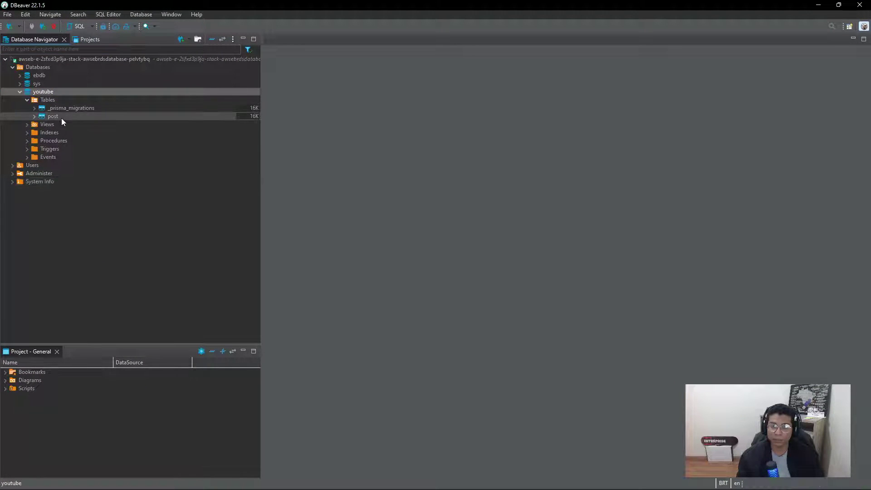
pyautogui.click(71, 108)
pyautogui.rightClick(56, 117)
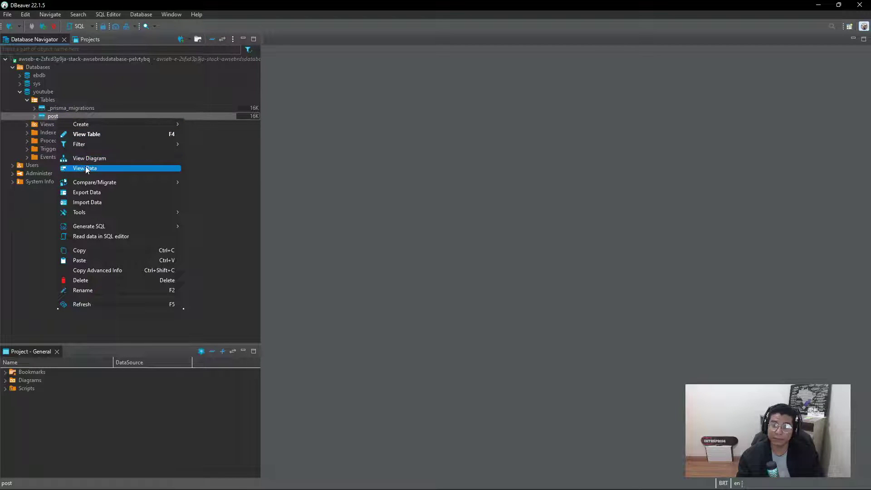
pyautogui.click(85, 168)
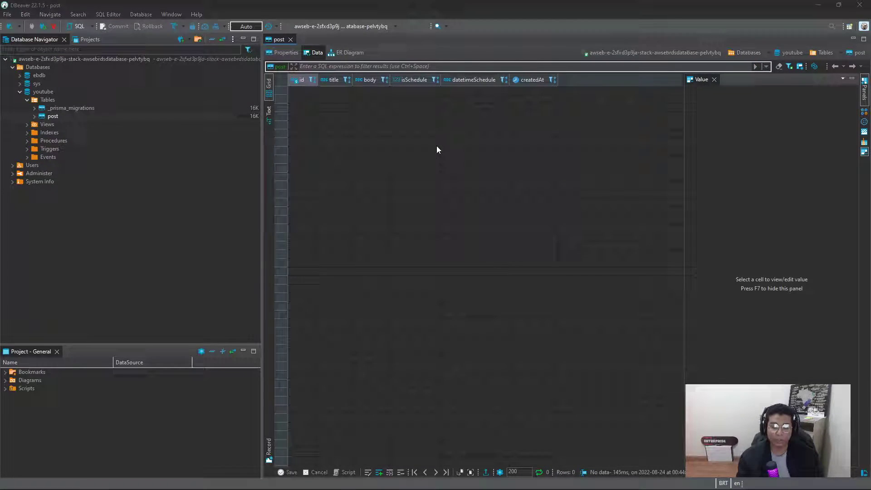
pyautogui.press('super+Tab')
pyautogui.click(496, 166)
# Expand prisma/migrations and review the post model definition in schema.prisma
pyautogui.click(67, 78)
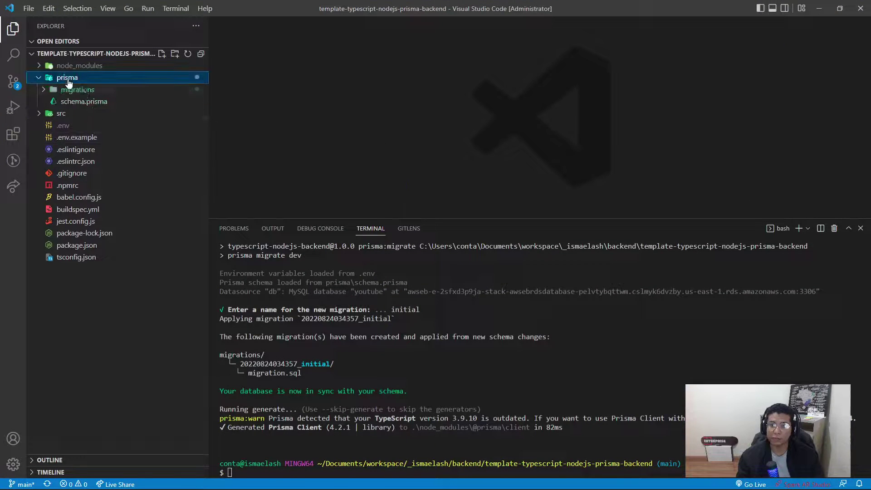
pyautogui.click(77, 90)
pyautogui.click(87, 126)
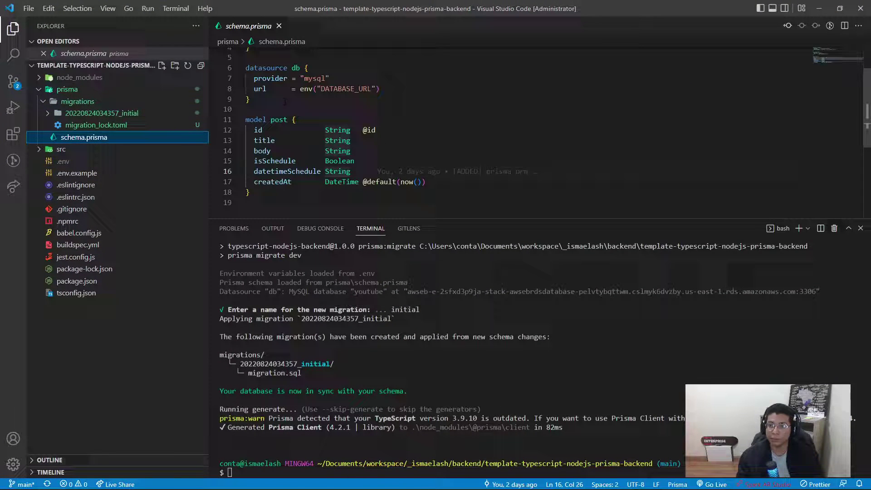
pyautogui.moveTo(271, 119); pyautogui.dragTo(250, 192)
pyautogui.click(250, 192)
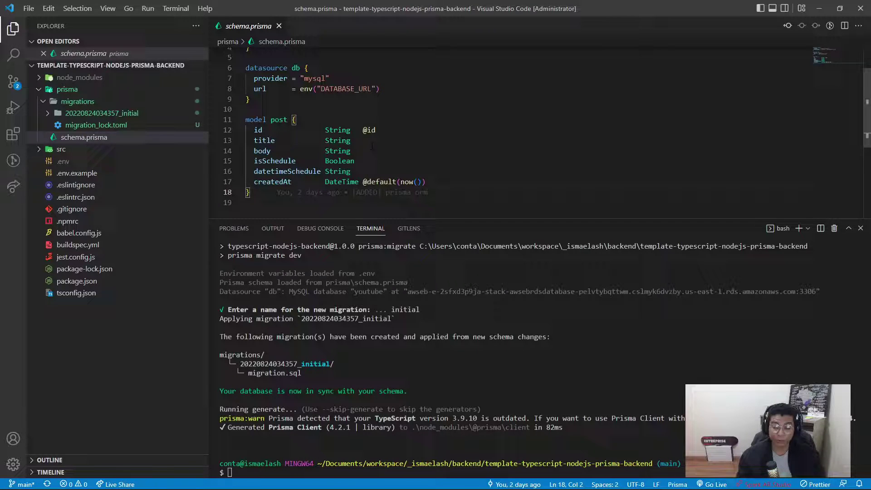
pyautogui.press('super+Tab')
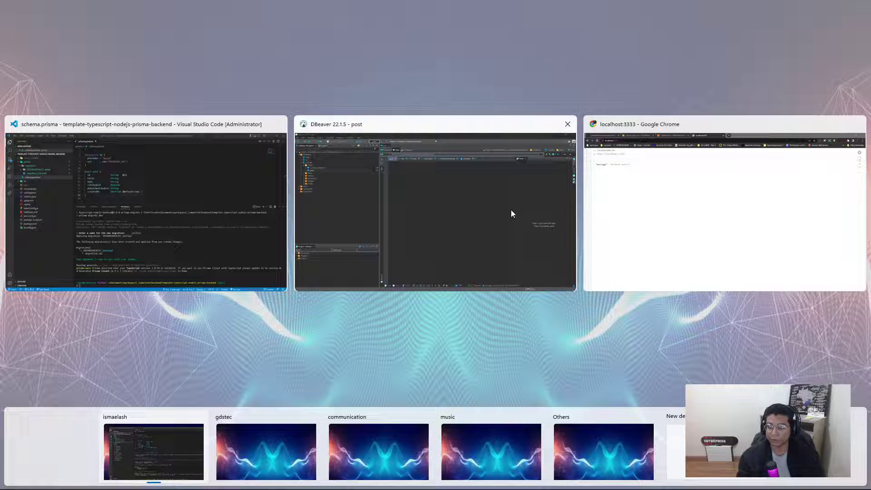
# Confirm the pipeline's Build succeeded and refresh Apiprismards-env events showing the new version deploying
pyautogui.click(652, 210)
pyautogui.click(280, 3)
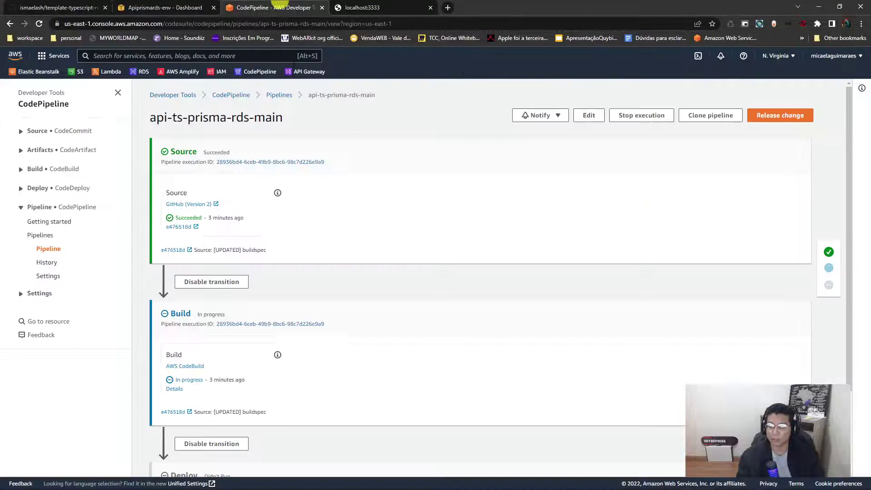
pyautogui.scroll(-2, 376, 266)
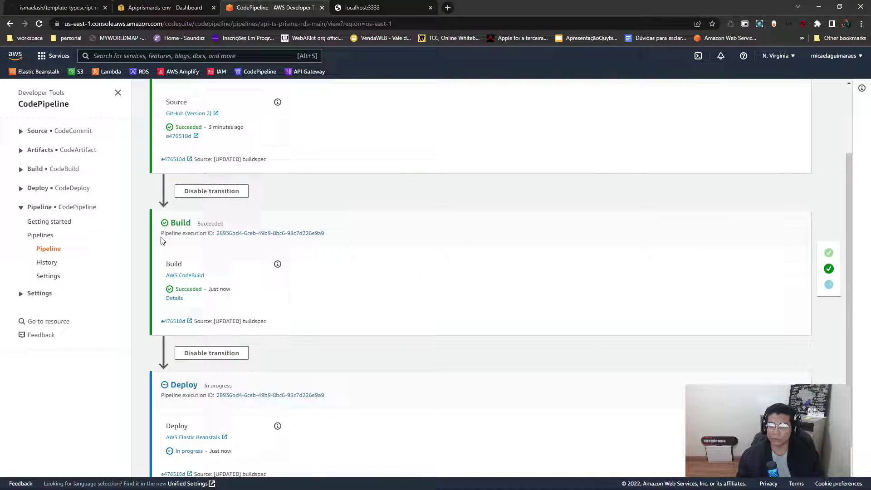
pyautogui.click(159, 8)
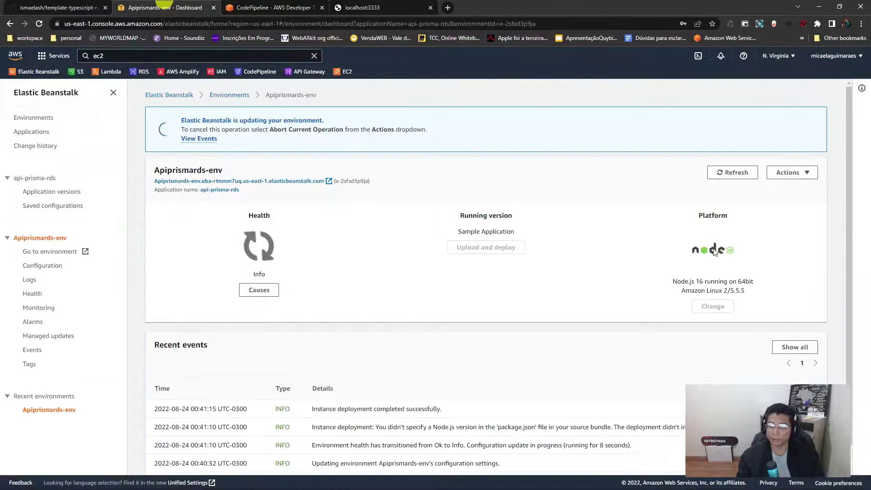
pyautogui.click(739, 174)
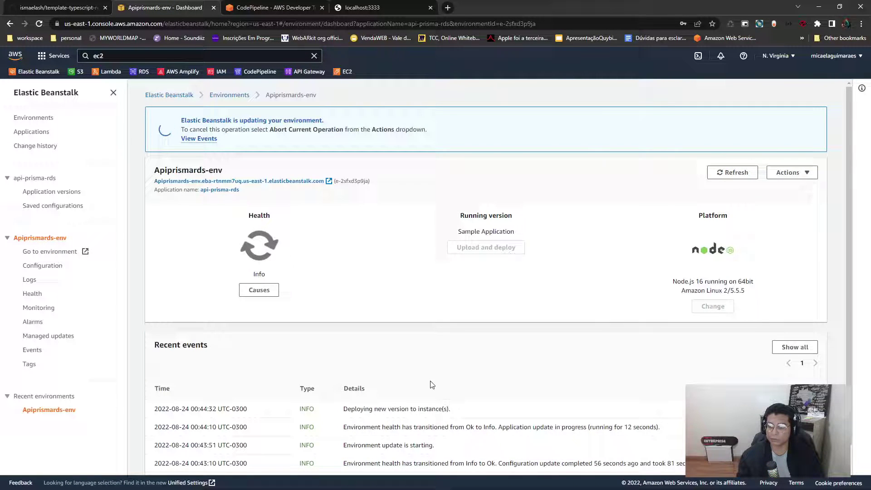
pyautogui.moveTo(357, 409); pyautogui.dragTo(272, 427)
pyautogui.click(447, 250)
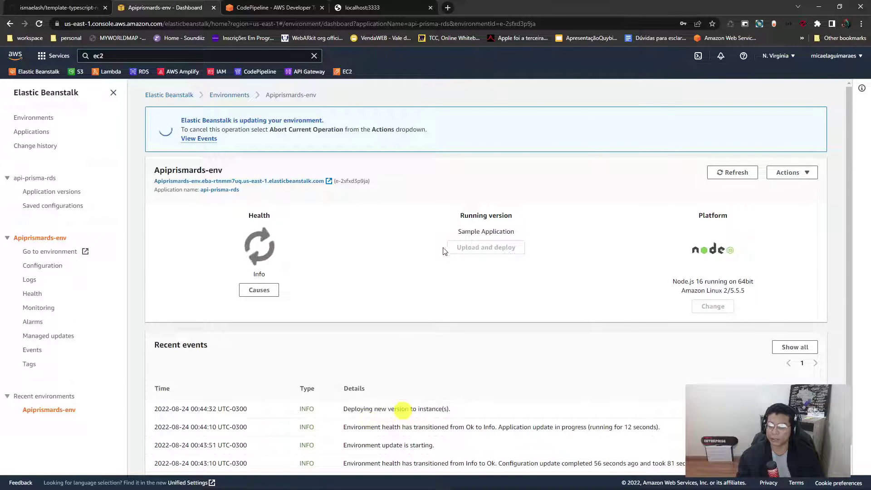
pyautogui.scroll(-1, 405, 254)
pyautogui.click(268, 7)
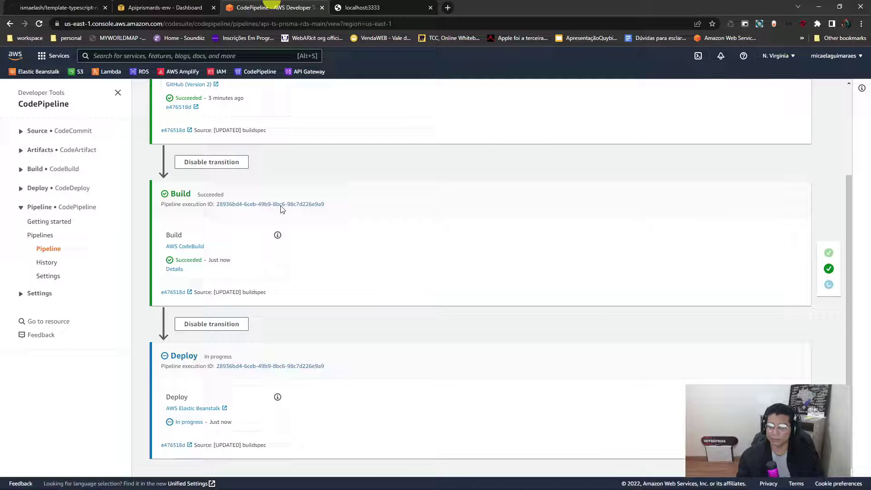
pyautogui.click(154, 7)
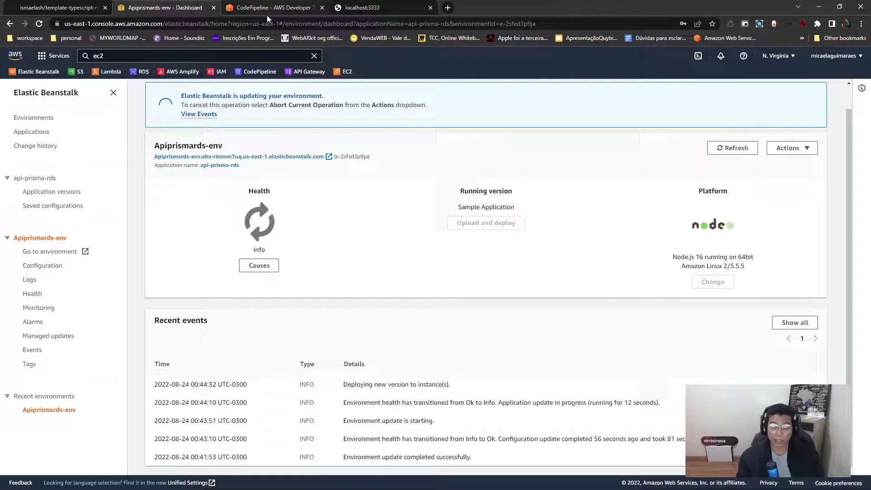
# Append /posts to the localhost:3333 address and load it
pyautogui.click(380, 7)
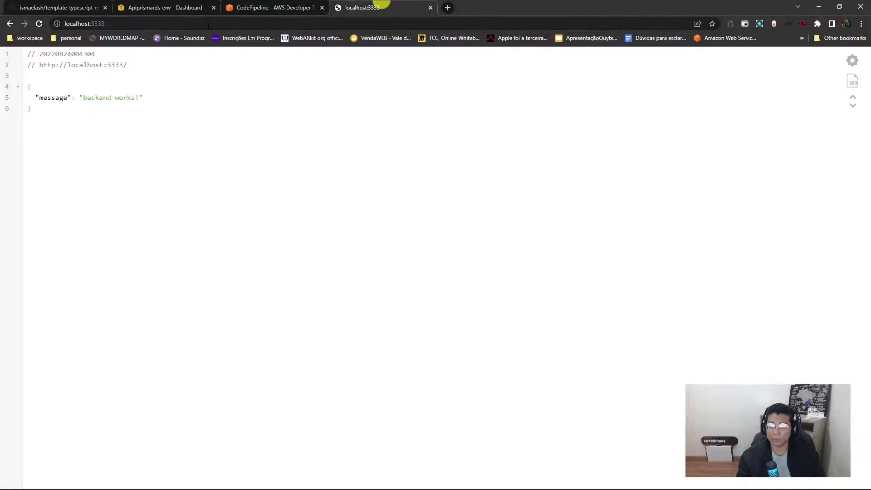
pyautogui.click(207, 24)
pyautogui.press('End')
pyautogui.write('/po')
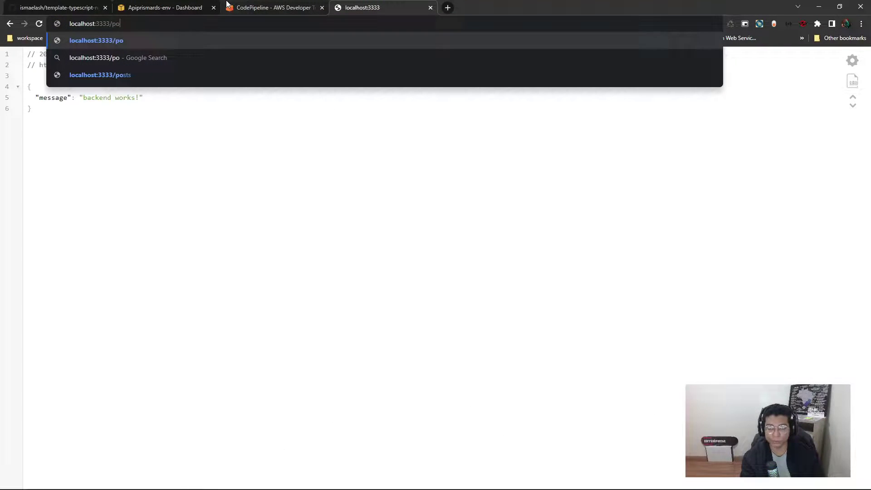
pyautogui.write('sts')
pyautogui.press('Return')
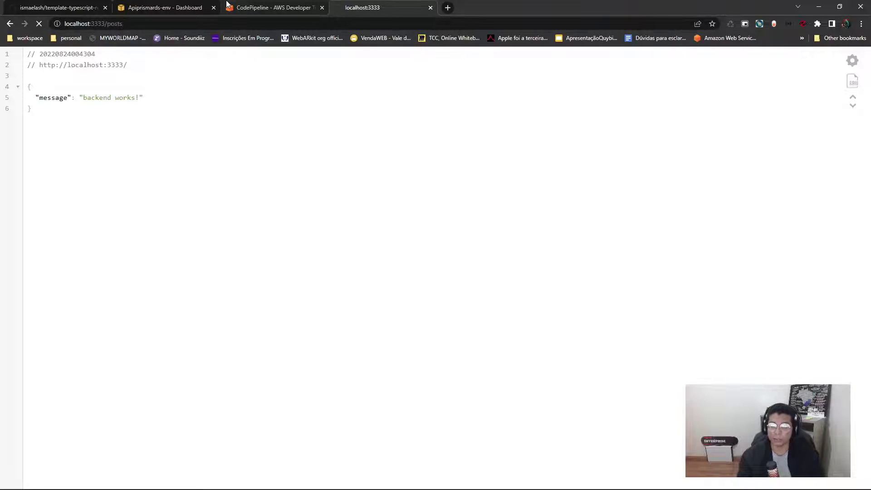
pyautogui.click(73, 132)
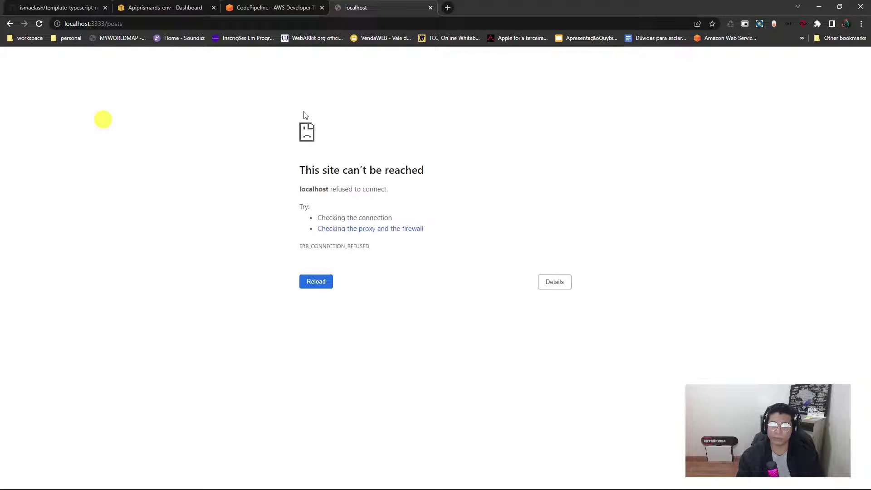
# Clear the terminal and restart the dev server with npm run dev, then recheck /posts
pyautogui.hotkey('alt', 'Tab')
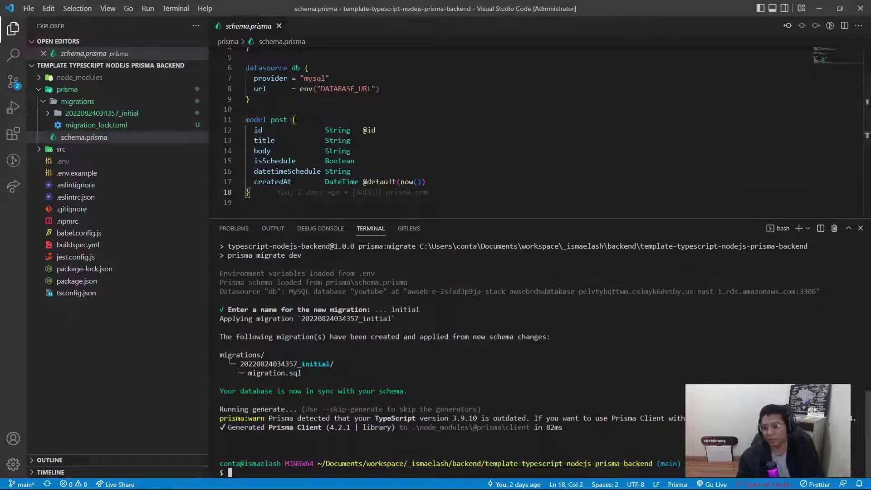
pyautogui.hotkey('ctrl', 'l')
pyautogui.write('npm run dev')
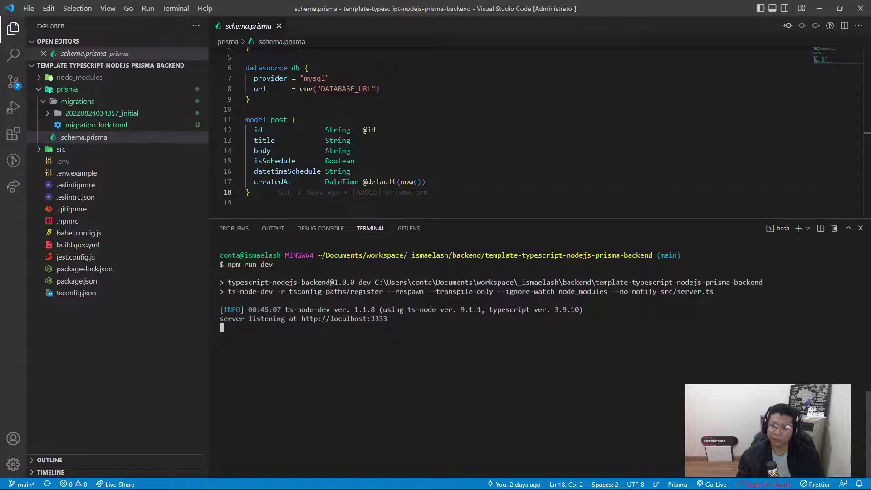
pyautogui.hotkey('alt', 'Tab')
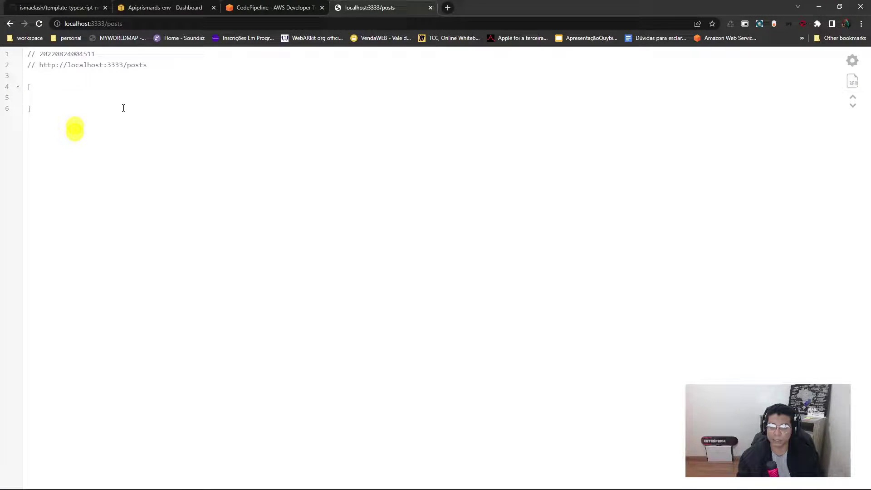
pyautogui.hotkey('alt', 'Tab')
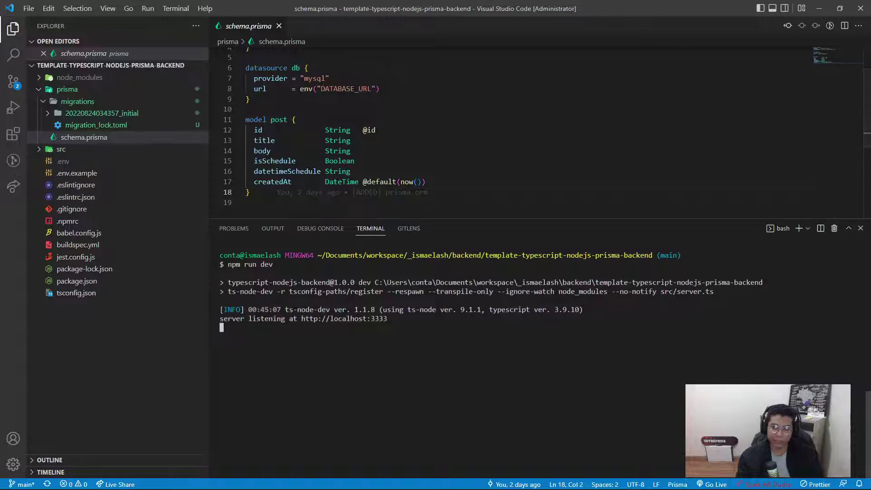
# Review the migrate deploy command in buildspec.yml, stop the dev server, and run git status
pyautogui.click(111, 246)
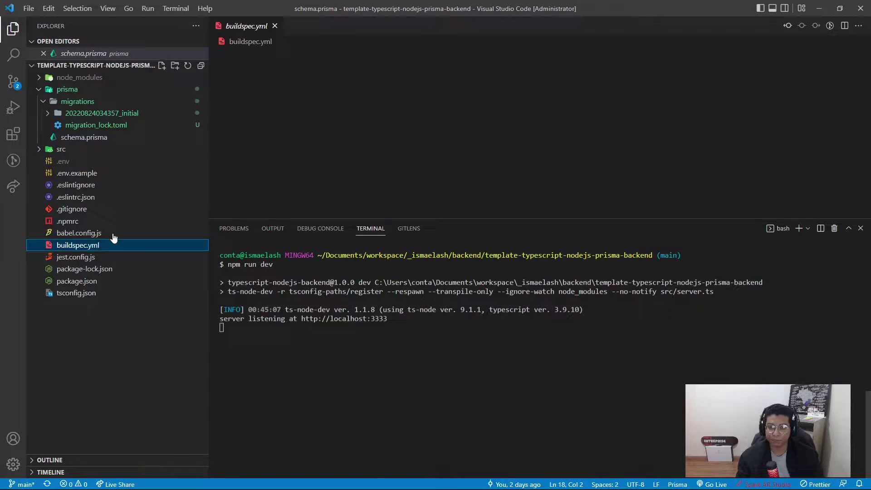
pyautogui.click(336, 109)
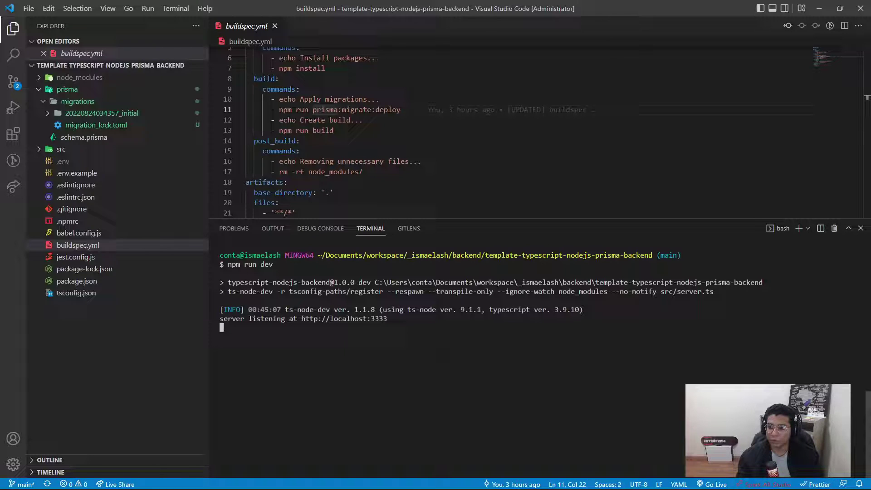
pyautogui.hotkey('ctrl', 'c')
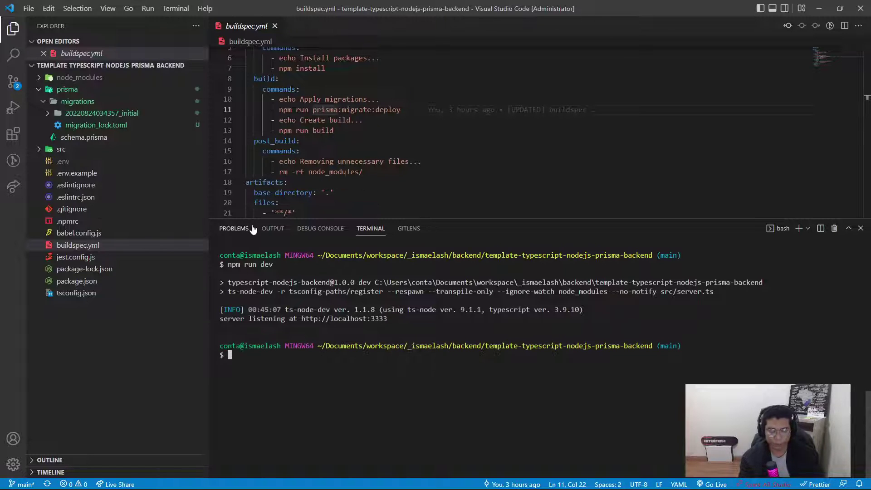
pyautogui.hotkey('ctrl', 'l')
pyautogui.write('git status')
pyautogui.press('Return')
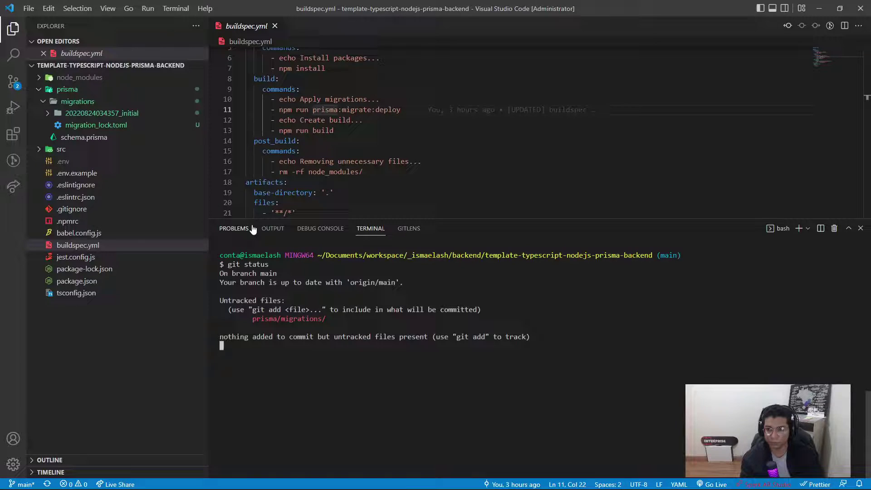
# Commit the migration files with message "[ADDED] migration init" and type git push
pyautogui.write('npm')
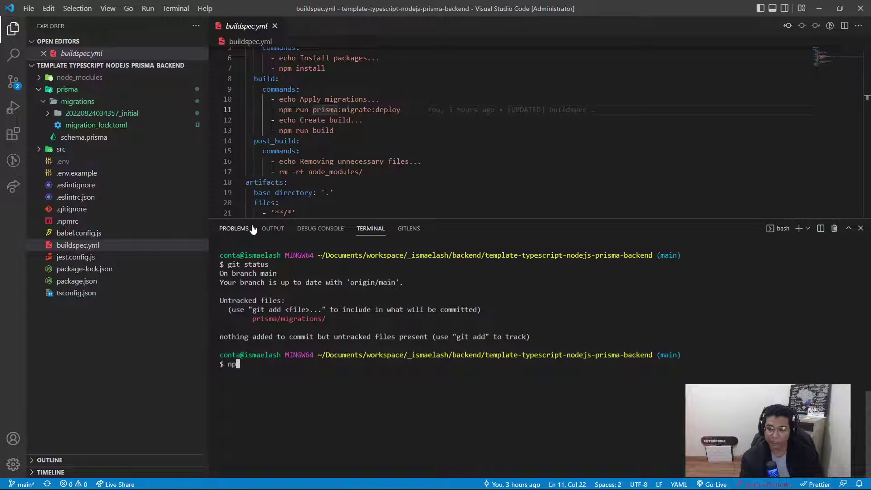
pyautogui.press('BackSpace')
pyautogui.press('BackSpace')
pyautogui.press('BackSpace')
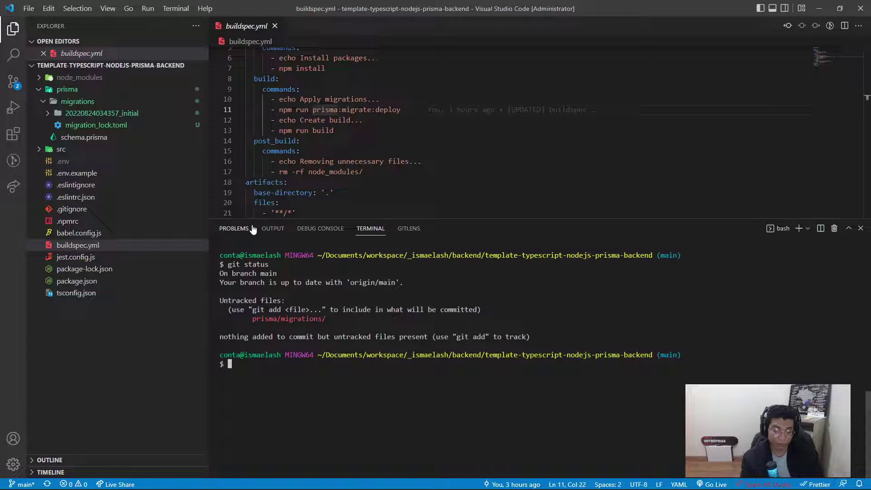
pyautogui.write('git add')
pyautogui.write('git ')
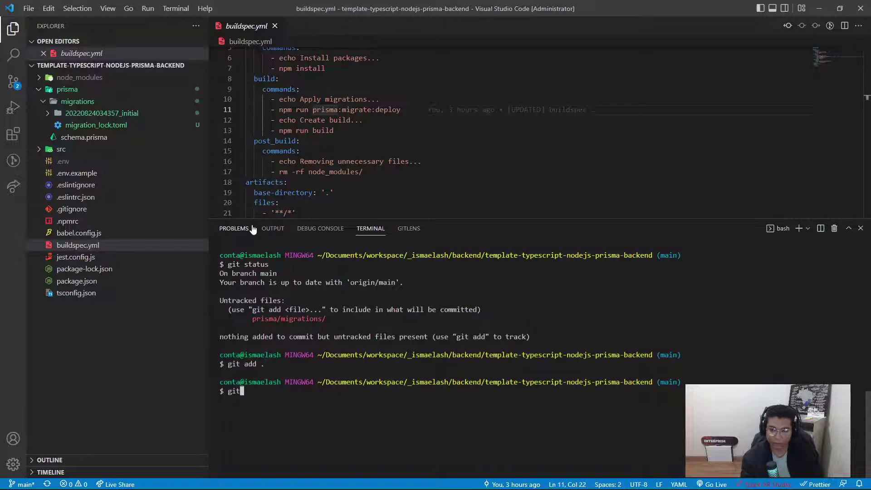
pyautogui.write('comit')
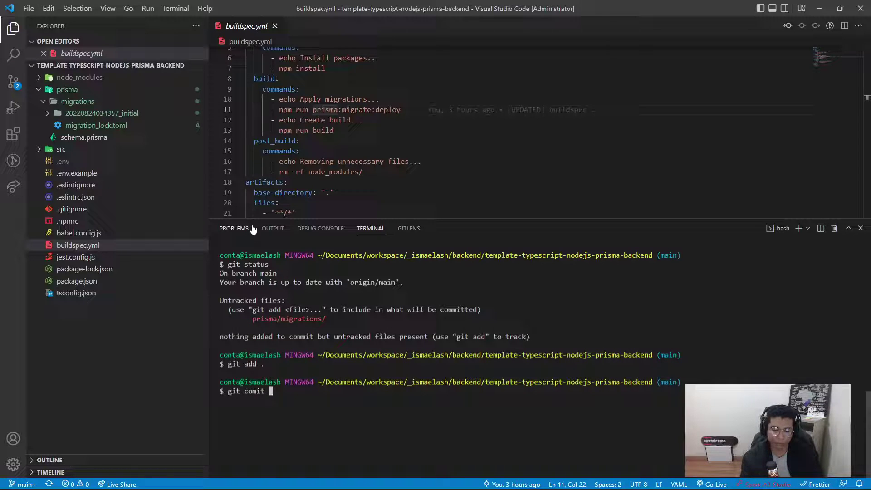
pyautogui.press('BackSpace')
pyautogui.press('BackSpace')
pyautogui.press('BackSpace')
pyautogui.write('mti')
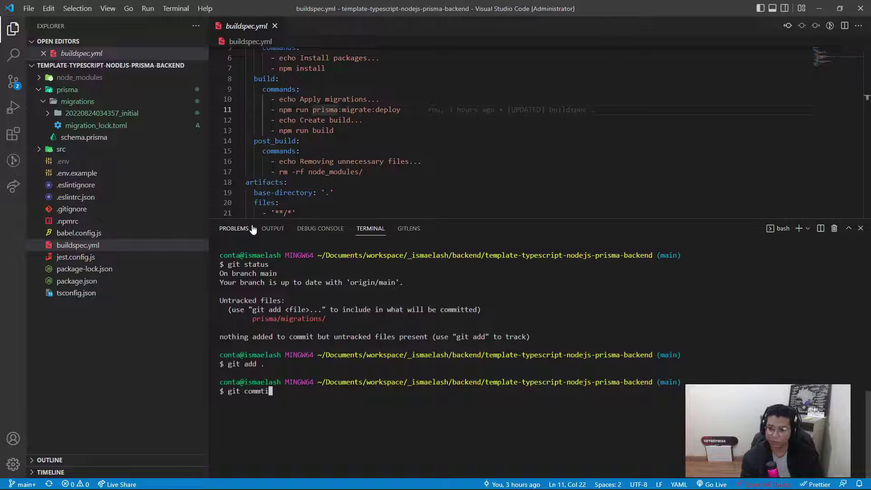
pyautogui.press('BackSpace')
pyautogui.press('BackSpace')
pyautogui.write('it -m')
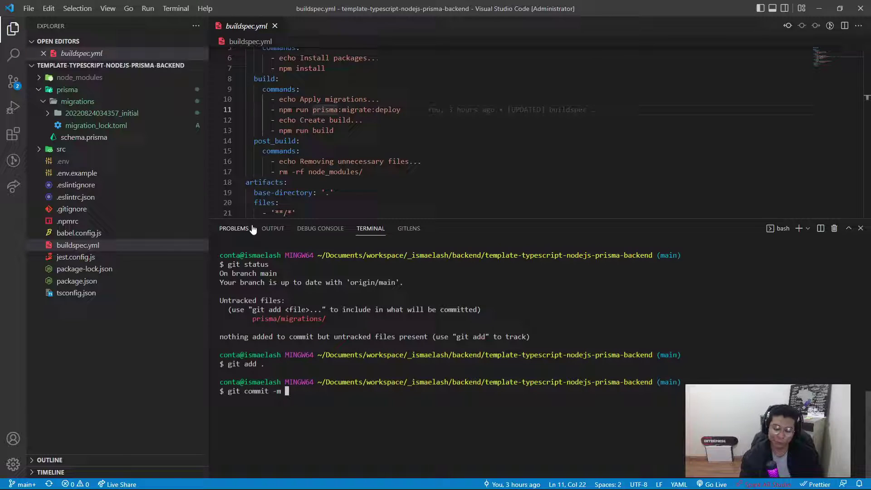
pyautogui.write(' ""')
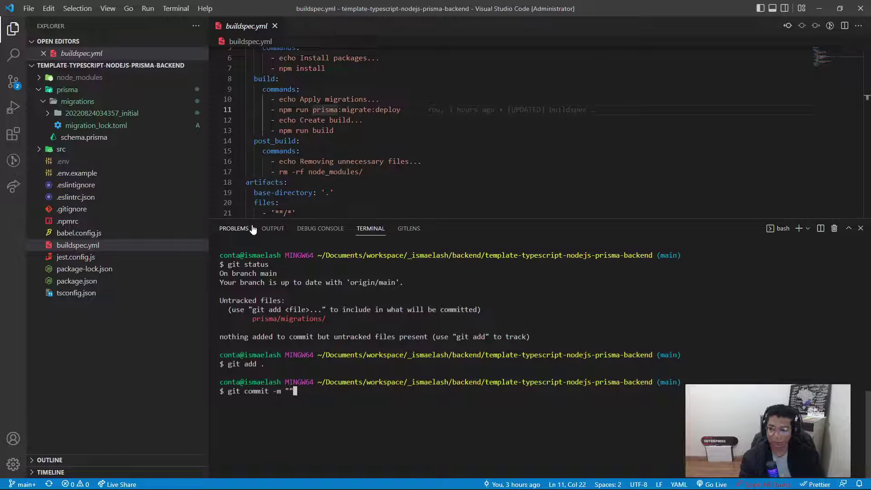
pyautogui.write('[ADD')
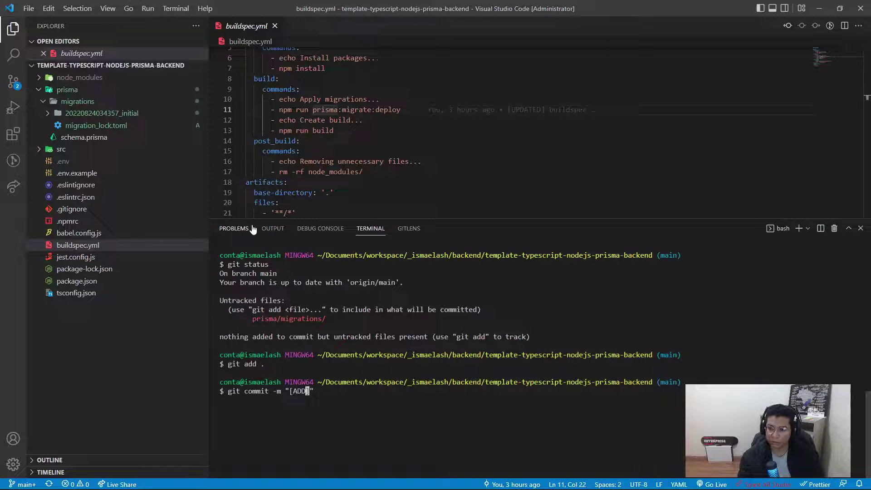
pyautogui.write('ED] migratyion')
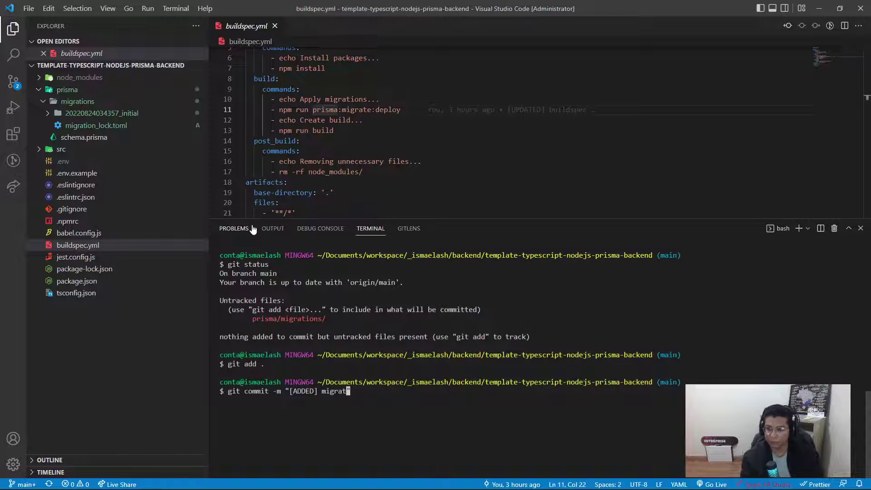
pyautogui.press('BackSpace')
pyautogui.press('BackSpace')
pyautogui.press('BackSpace')
pyautogui.write('ion init')
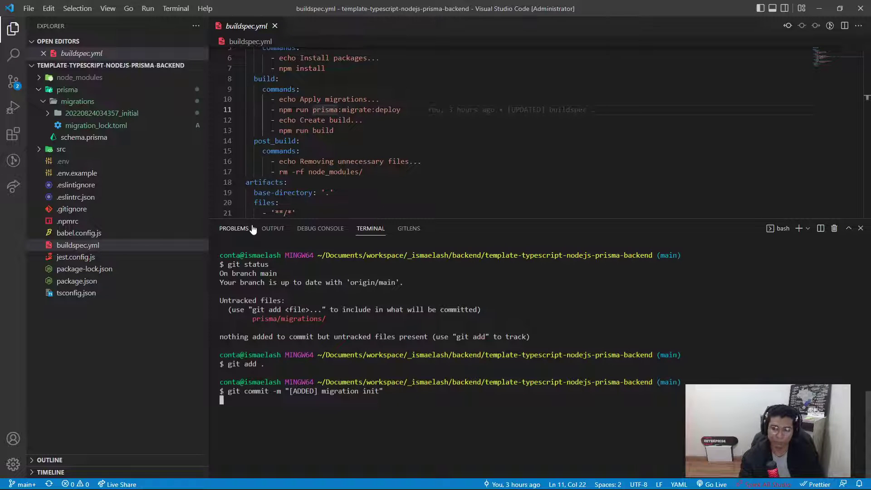
pyautogui.write('git push')
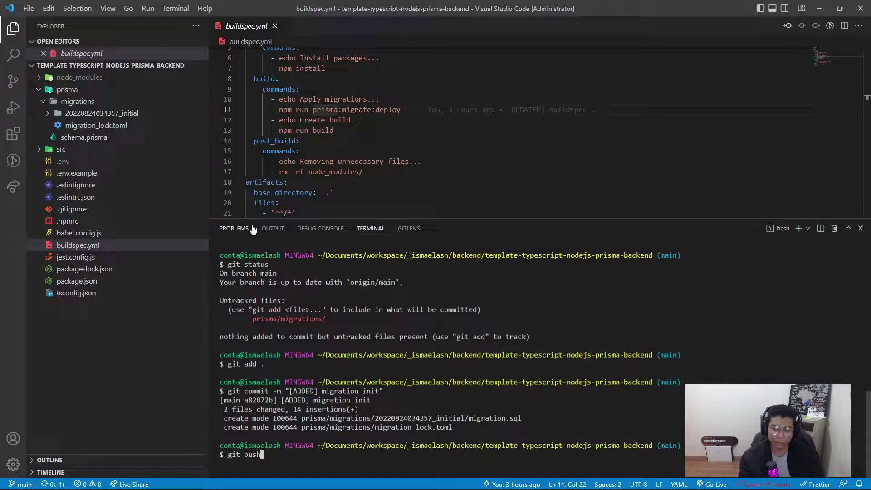
pyautogui.press('super+Tab')
# Reload the api-ts-prisma-rds-main pipeline until Deploy runs, then open the Apiprismards-env site in a new tab
pyautogui.click(472, 220)
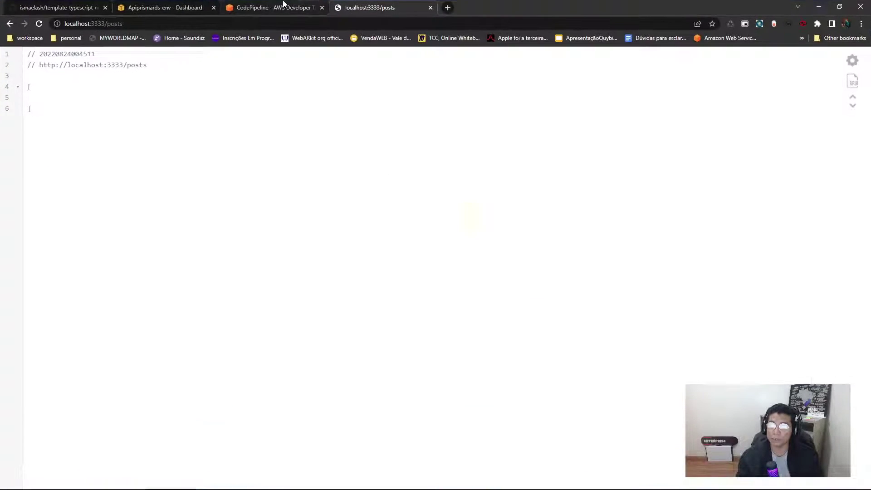
pyautogui.click(283, 6)
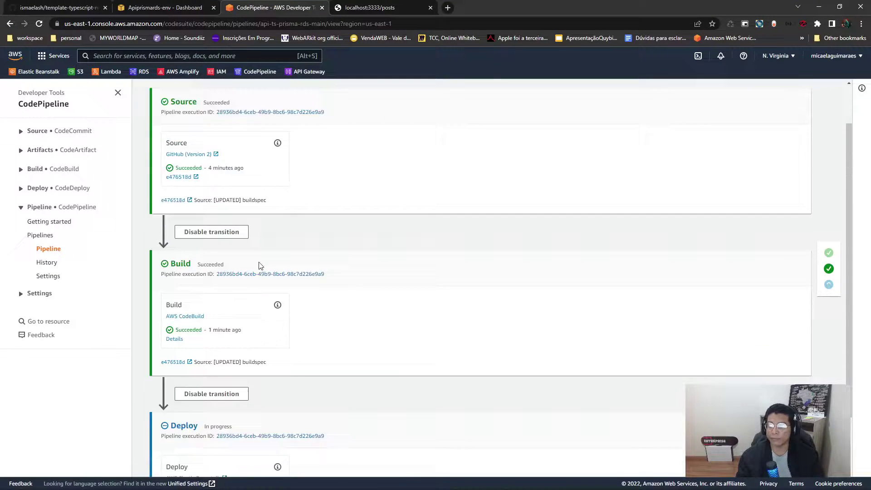
pyautogui.scroll(2, 406, 207)
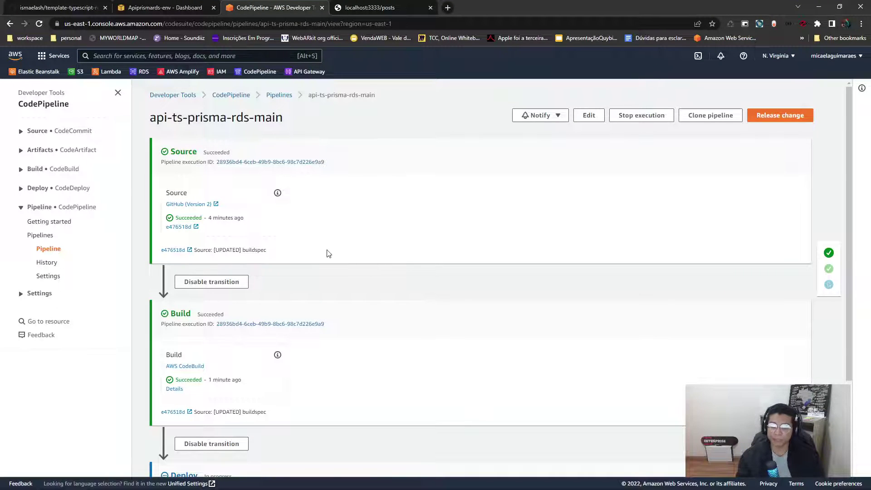
pyautogui.scroll(-3, 329, 253)
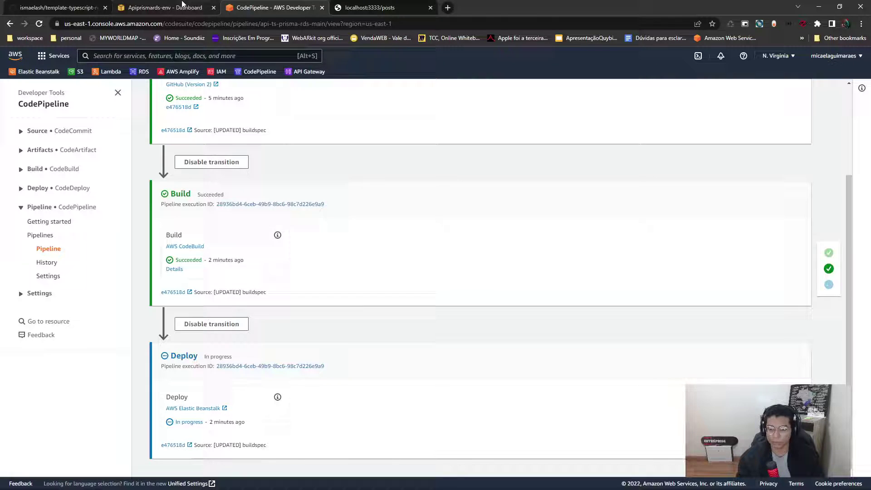
pyautogui.click(164, 7)
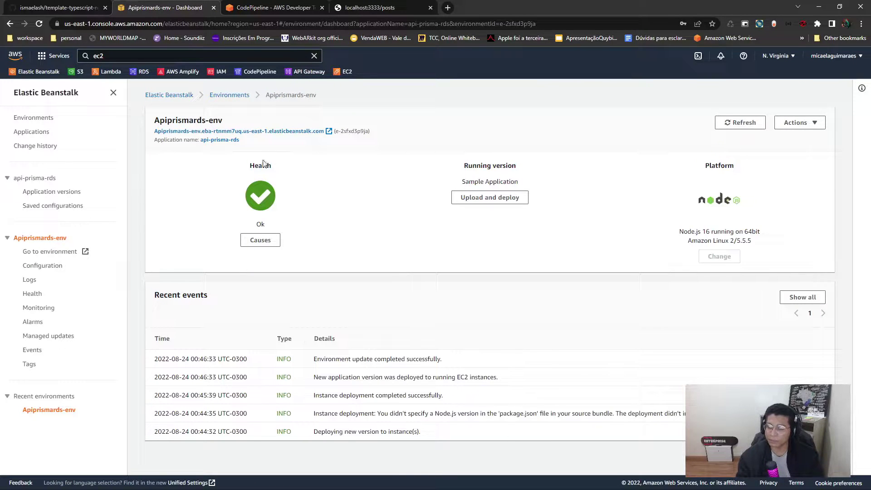
pyautogui.click(273, 8)
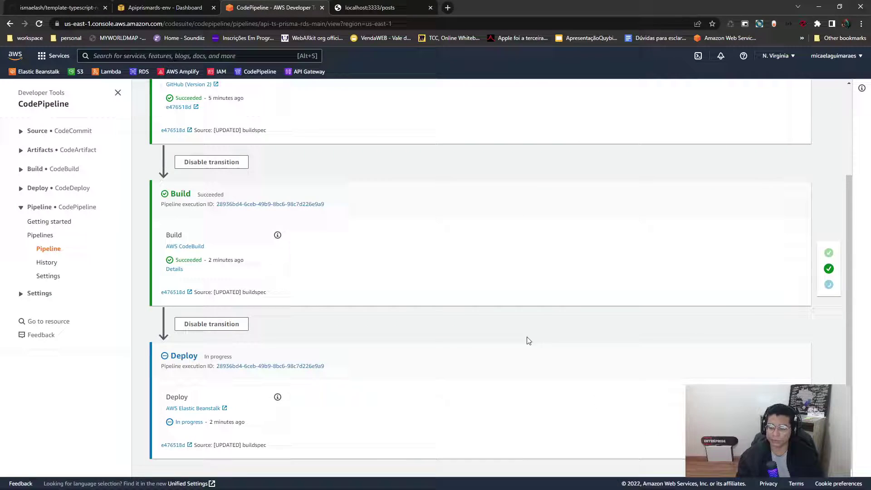
pyautogui.scroll(3, 422, 302)
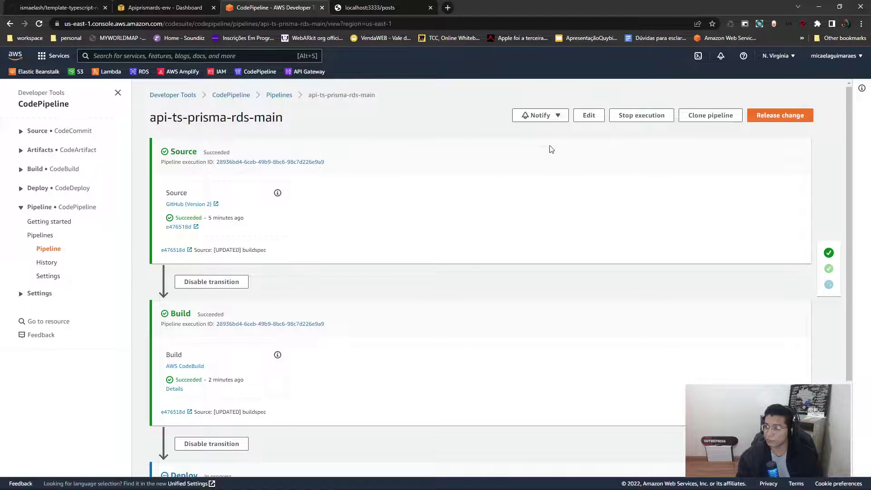
pyautogui.scroll(-3, 453, 323)
pyautogui.press('F5')
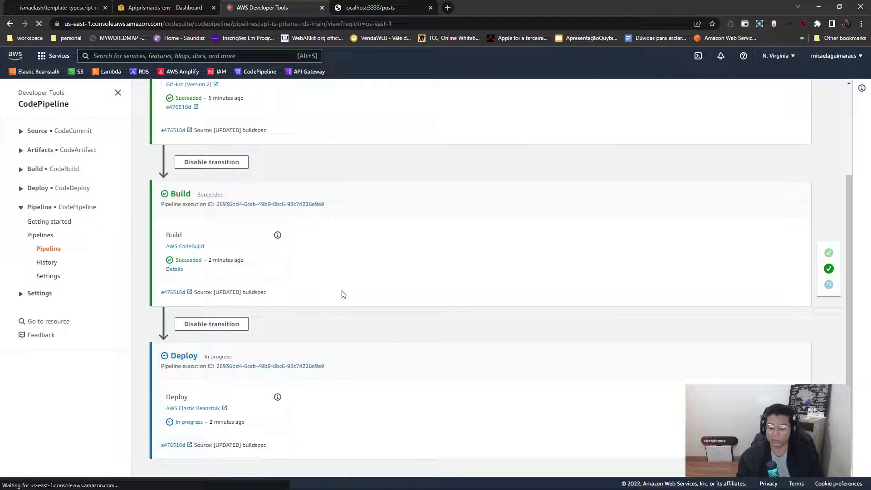
pyautogui.scroll(-2, 359, 313)
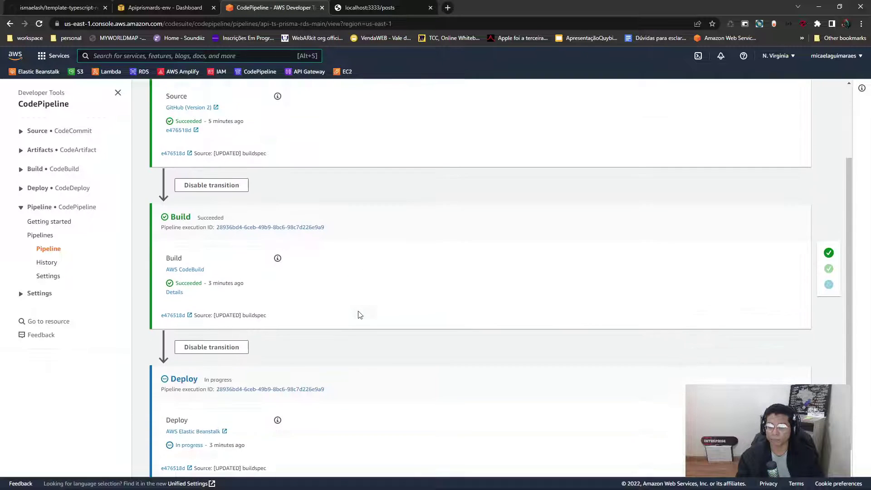
pyautogui.hotkey('ctrl', 'shift', 'Tab')
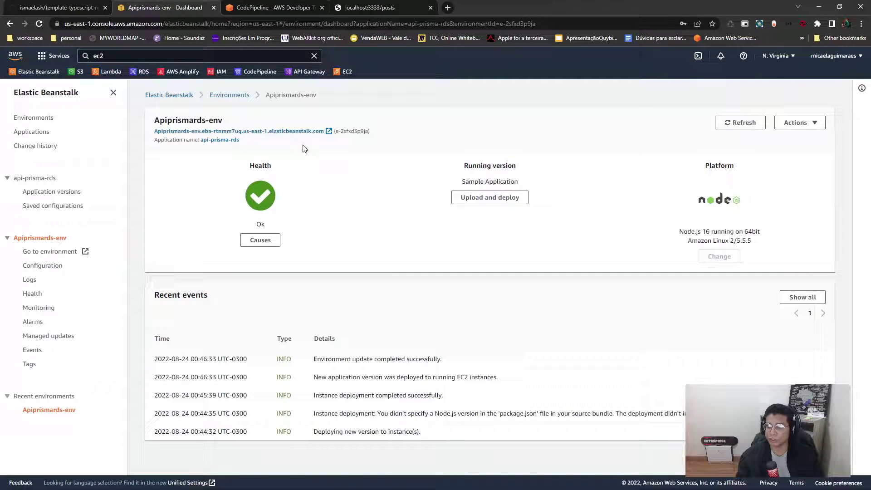
pyautogui.middleClick(290, 131)
# Load the deployed environment URL with /posts appended, showing an empty list
pyautogui.click(287, 6)
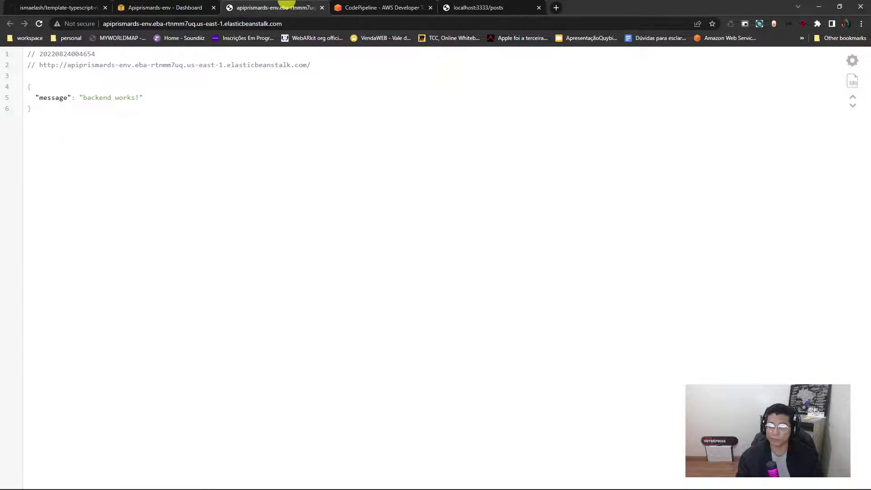
pyautogui.click(262, 23)
pyautogui.click(266, 21)
pyautogui.write('/pos')
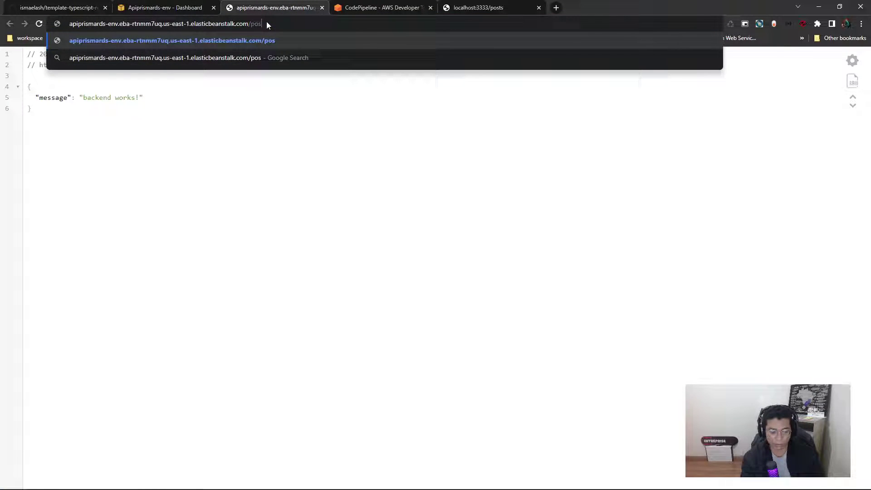
pyautogui.write('ts')
pyautogui.press('Return')
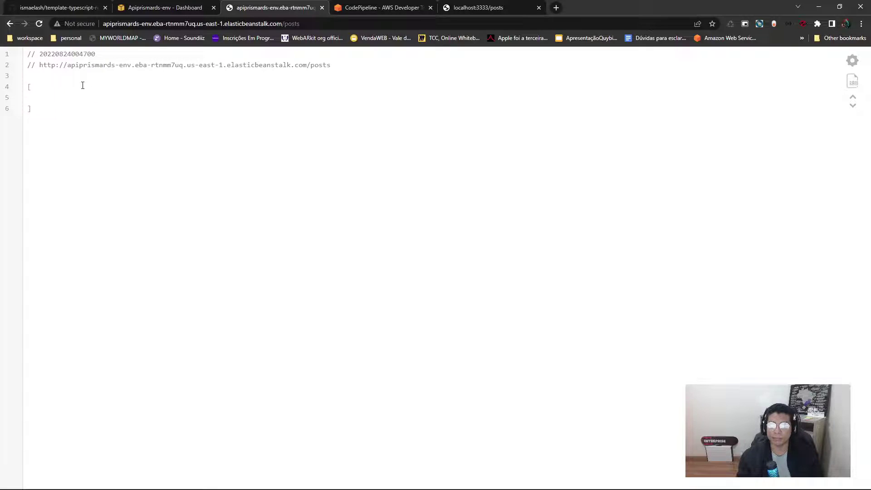
# Confirm the pipeline's Deploy stage succeeded, then return to the environment dashboard
pyautogui.hotkey('ctrl', 'Tab')
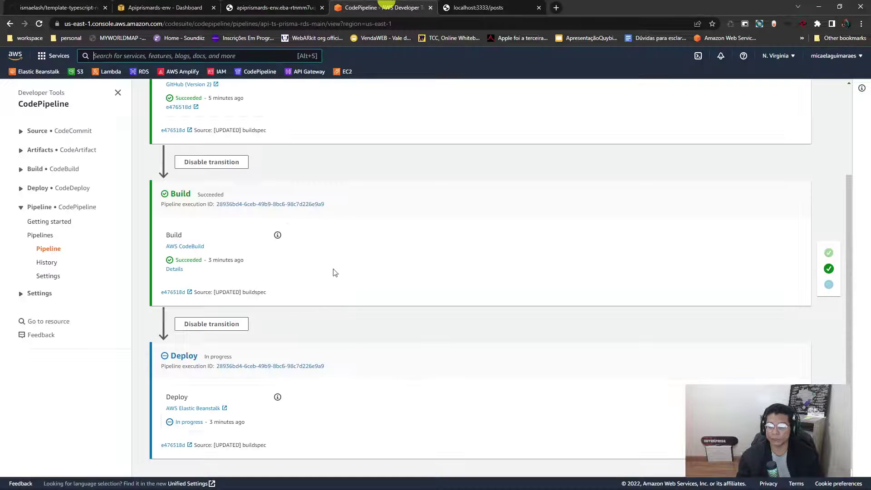
pyautogui.scroll(5, 263, 362)
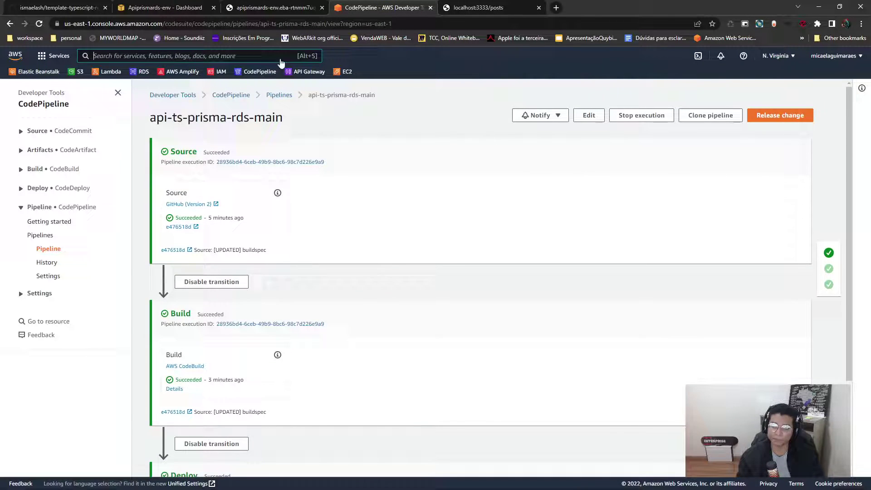
pyautogui.click(201, 4)
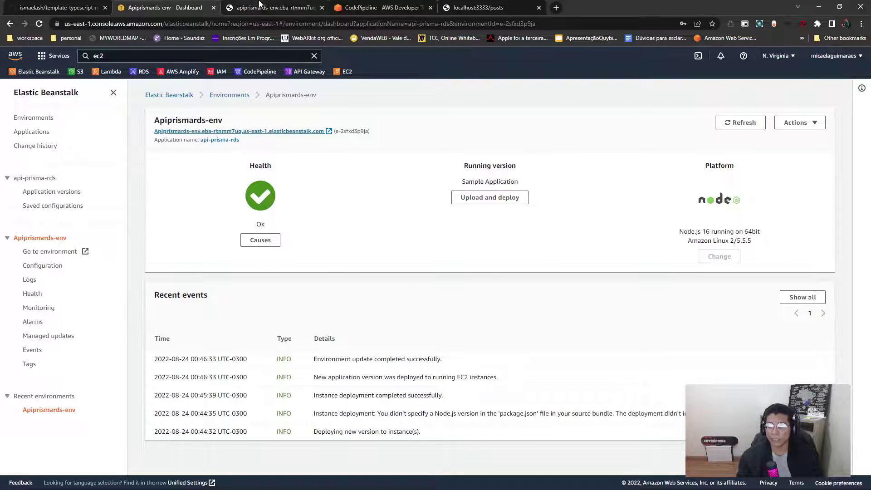
pyautogui.click(260, 6)
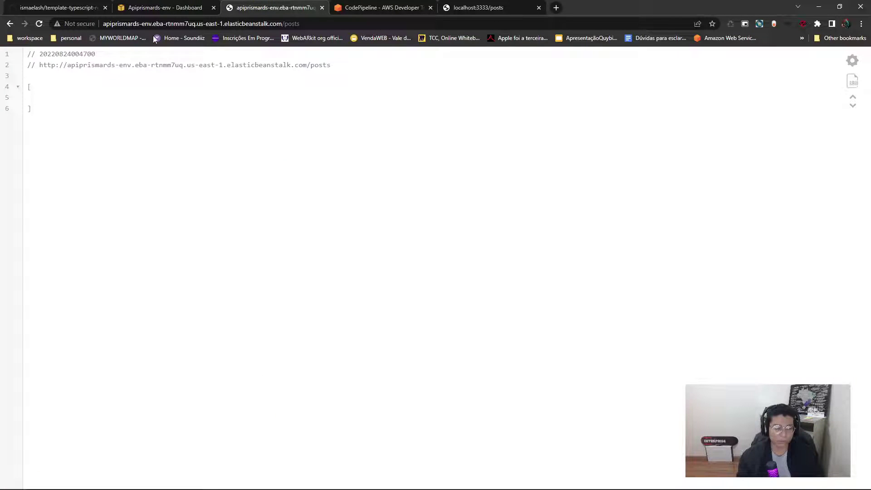
pyautogui.hotkey('ctrl', 'shift', 'Tab')
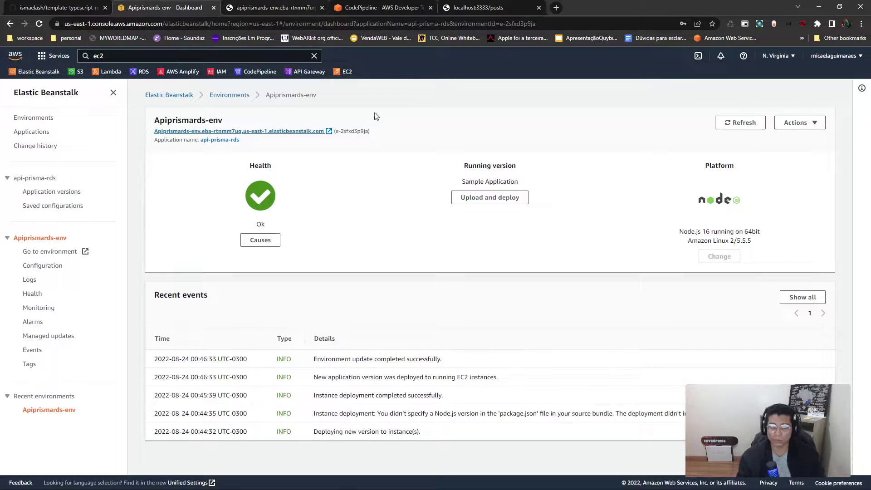
pyautogui.press('super+Tab')
# Generate an INSERT statement for the post table and paste it into a new SQL script
pyautogui.click(641, 221)
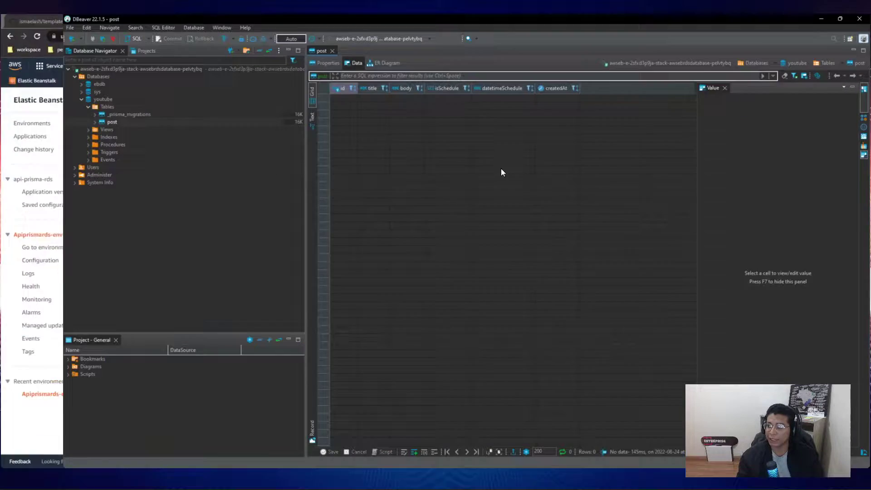
pyautogui.rightClick(71, 116)
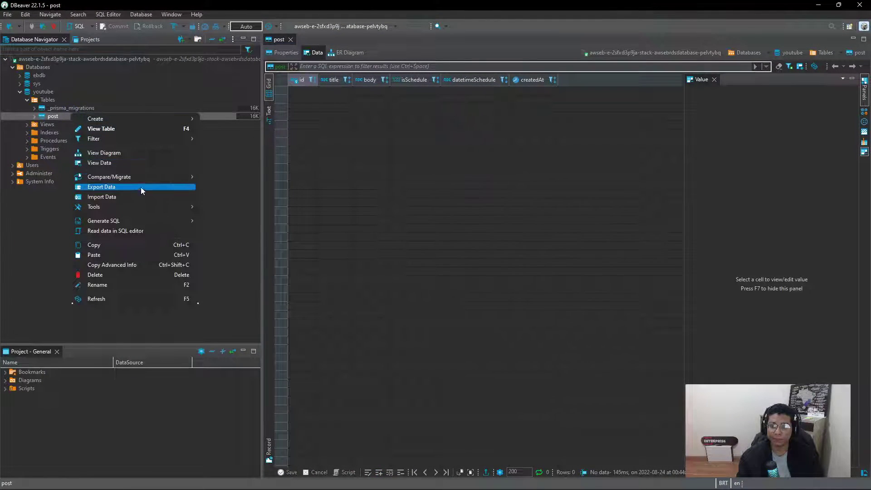
pyautogui.moveTo(159, 207)
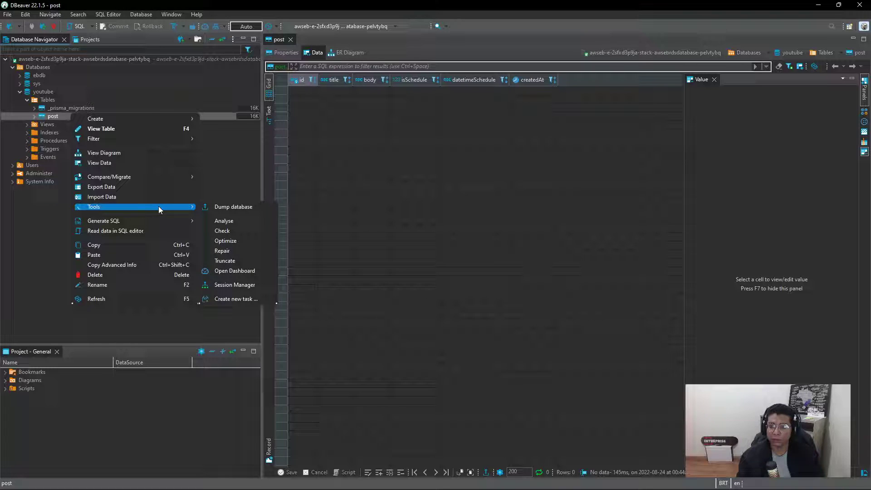
pyautogui.moveTo(177, 225)
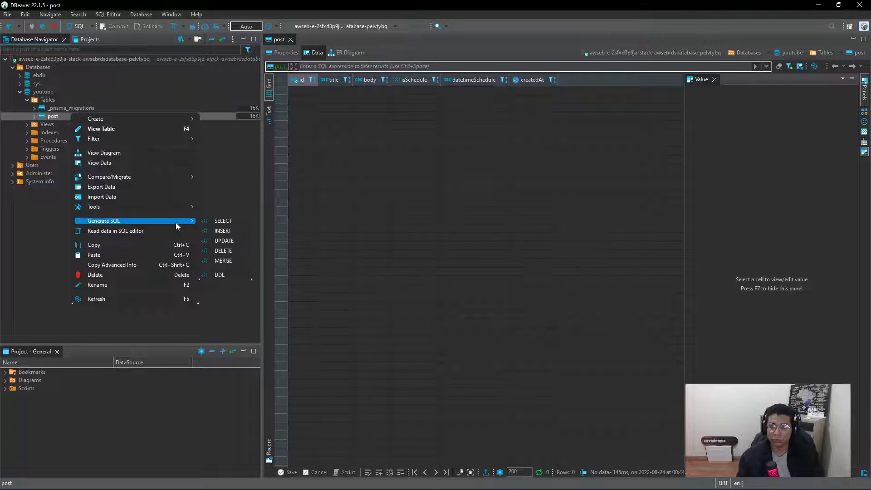
pyautogui.click(233, 229)
pyautogui.click(494, 308)
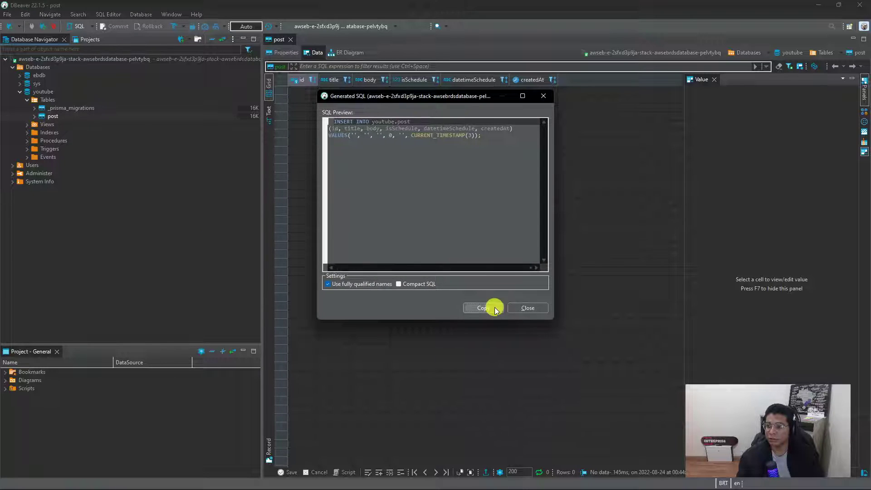
pyautogui.click(73, 26)
pyautogui.click(402, 171)
pyautogui.write("INSERT INTO youtube.post (id, title, body, isSchedule, datetimeSchedule, createdAt) VALUES('', '', '', 0, '', CURRENT_TIMESTAMP(3));")
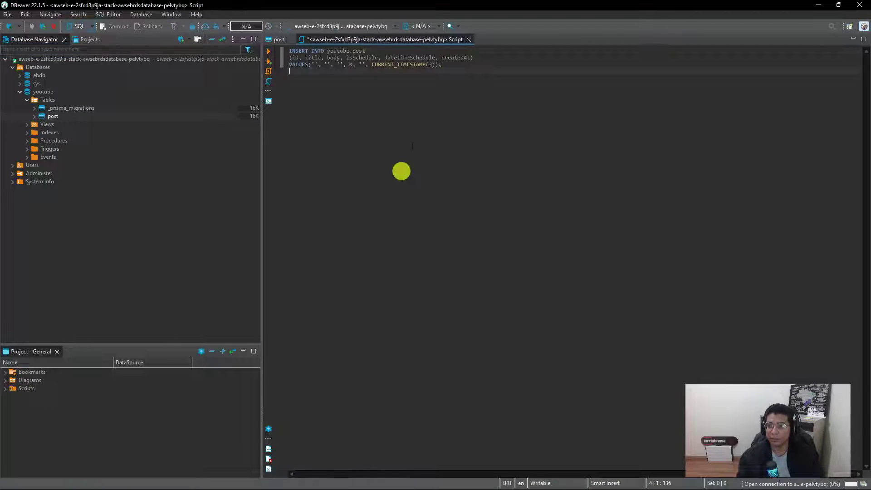
# Fill the INSERT values with id 1, title 'TITLE' and body 'BODY'
pyautogui.click(315, 64)
pyautogui.write('1')
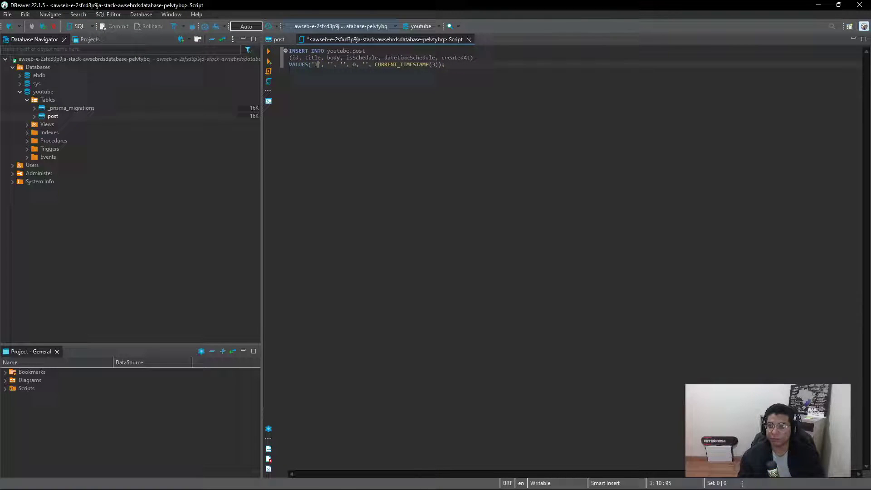
pyautogui.press('Right')
pyautogui.press('Right')
pyautogui.press('Right')
pyautogui.write("TITLE'")
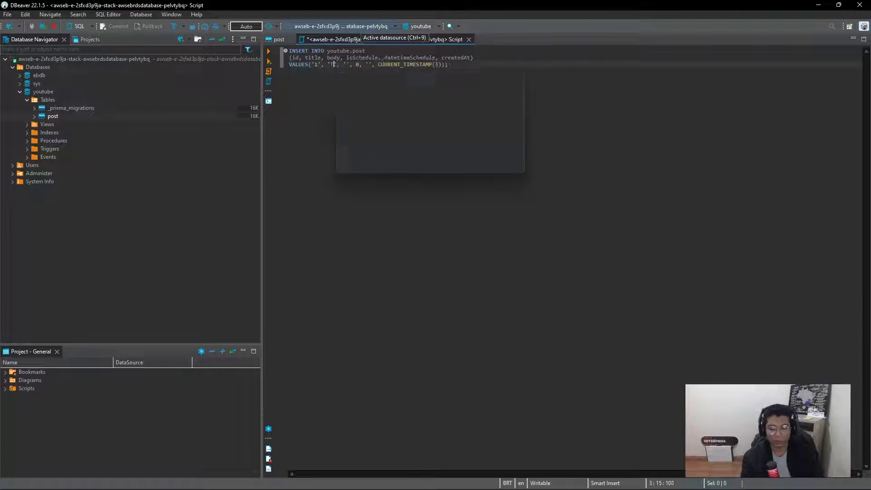
pyautogui.press('Right')
pyautogui.press('Right')
pyautogui.press('Right')
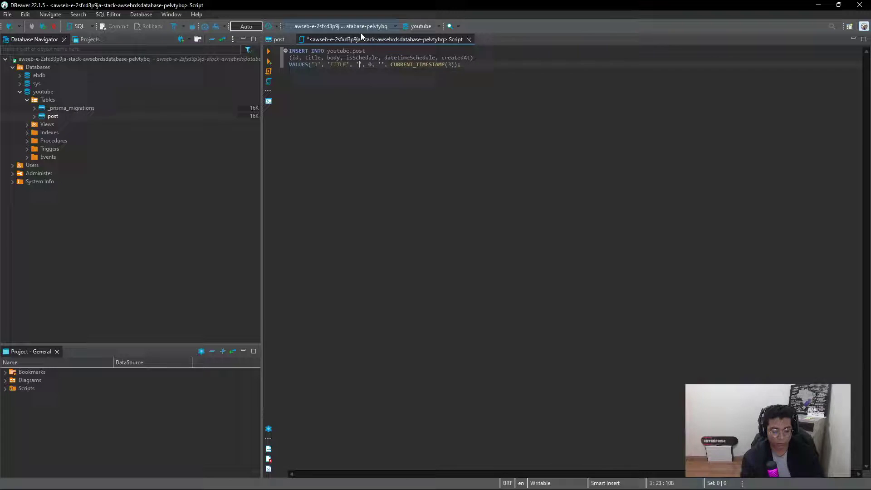
pyautogui.write('BODY')
pyautogui.press('Right')
pyautogui.press('Right')
pyautogui.press('Right')
pyautogui.press('Right')
pyautogui.press('Right')
pyautogui.press('Right')
pyautogui.press('Right')
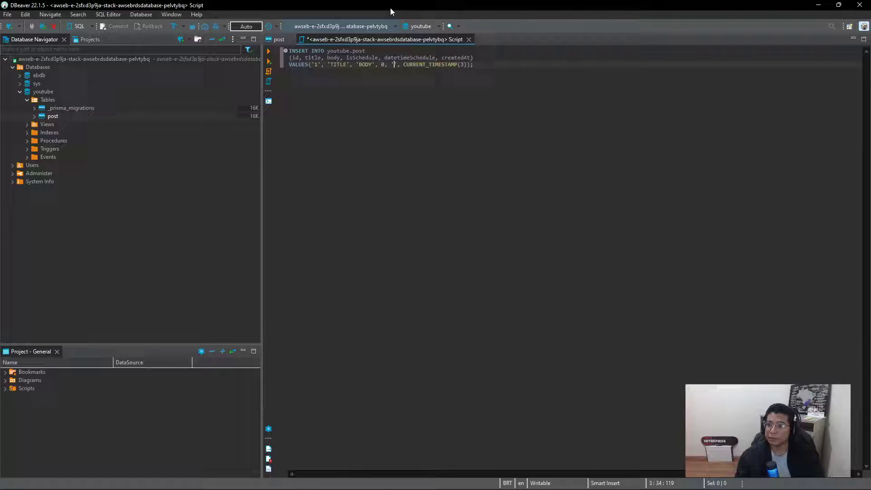
# Execute the whole INSERT script and open the post table's data view
pyautogui.click(469, 70)
pyautogui.hotkey('ctrl', 'a')
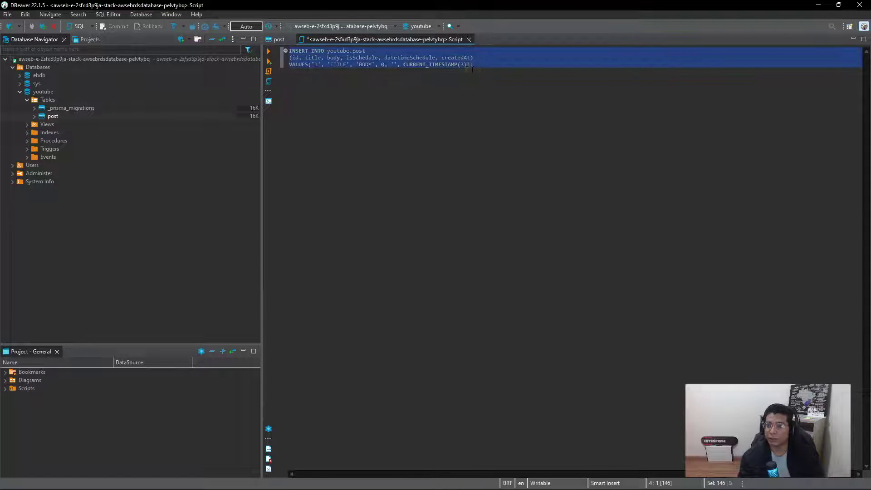
pyautogui.hotkey('ctrl', 'Return')
pyautogui.rightClick(101, 118)
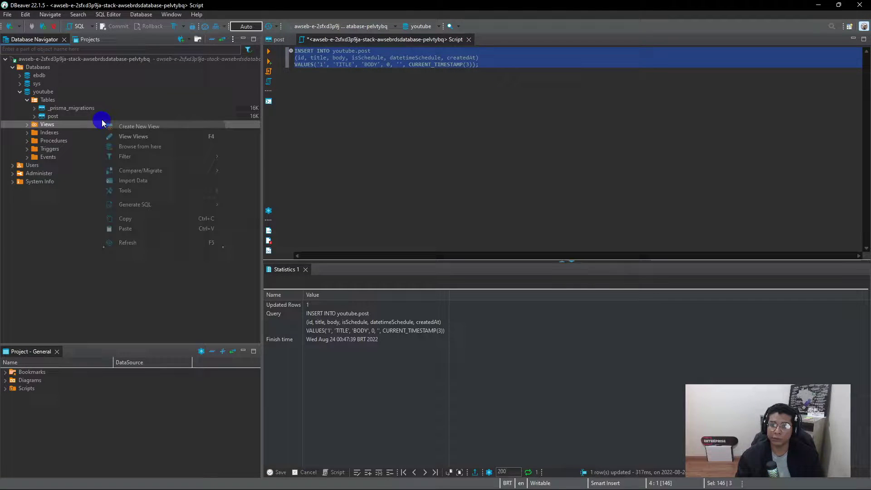
pyautogui.click(132, 167)
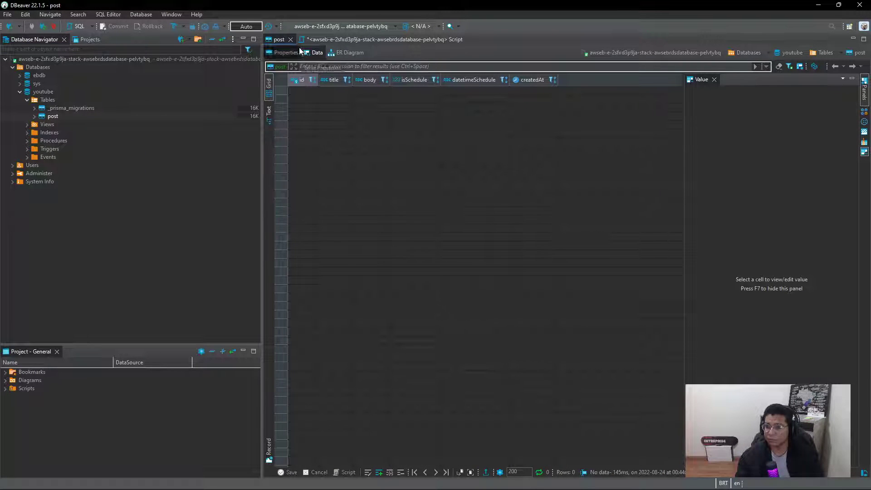
# Check the empty datetimeSchedule value, then reload the post grid to show the row (1, TITLE, BODY, 0)
pyautogui.click(358, 39)
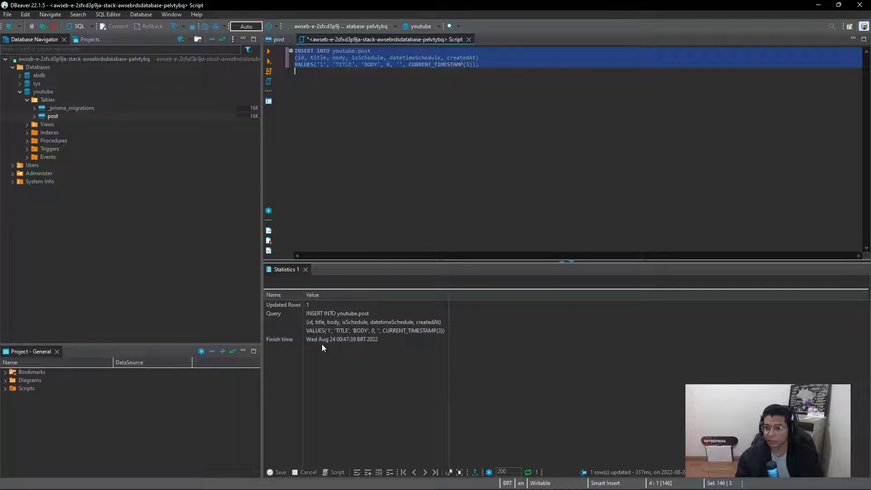
pyautogui.click(349, 70)
pyautogui.click(400, 64)
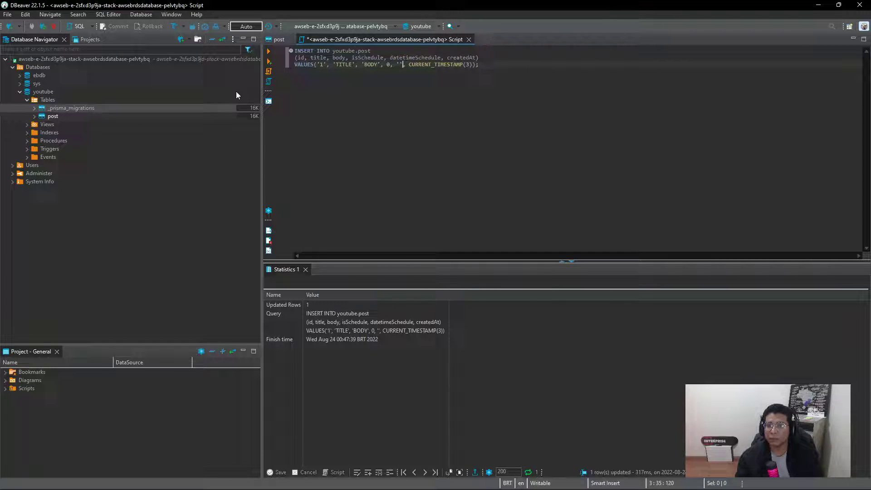
pyautogui.click(281, 39)
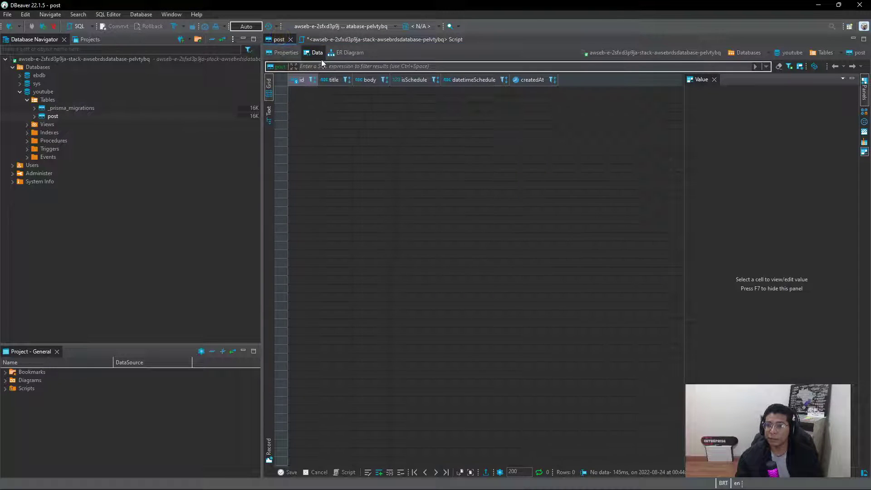
pyautogui.rightClick(63, 116)
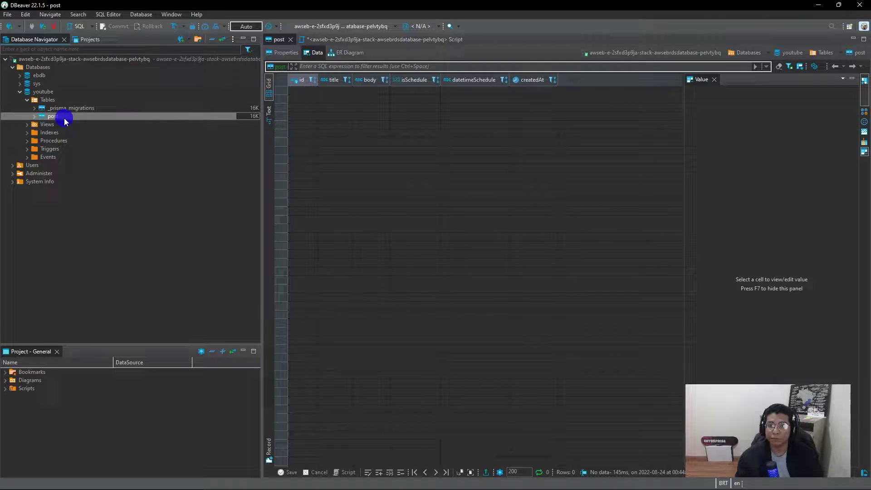
pyautogui.click(113, 166)
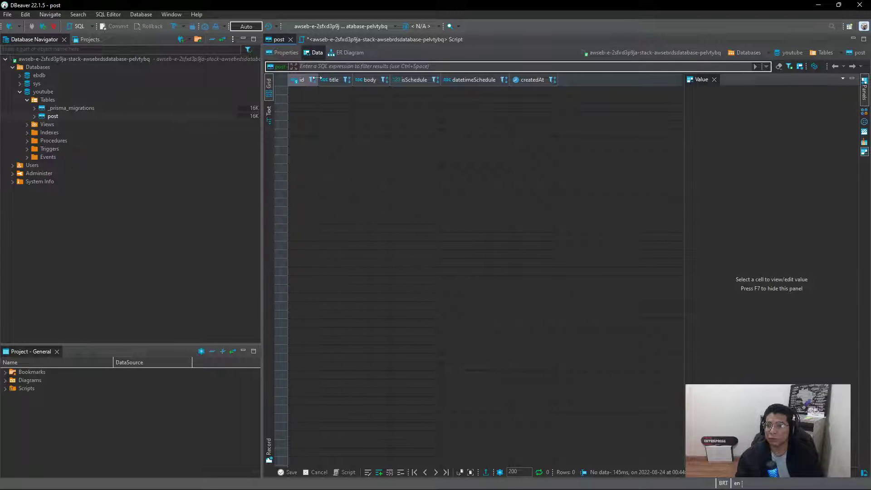
pyautogui.click(340, 152)
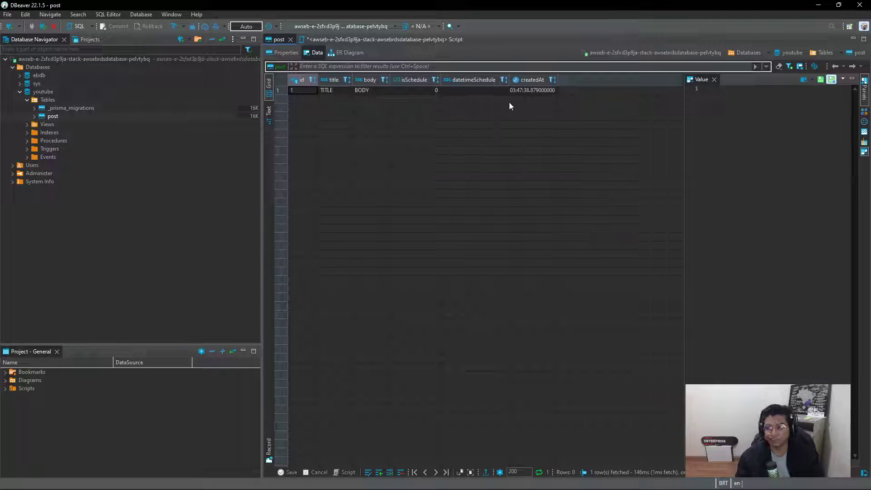
pyautogui.press('super+Tab')
# Reload the deployed and local /posts pages to confirm the new post is returned
pyautogui.click(430, 223)
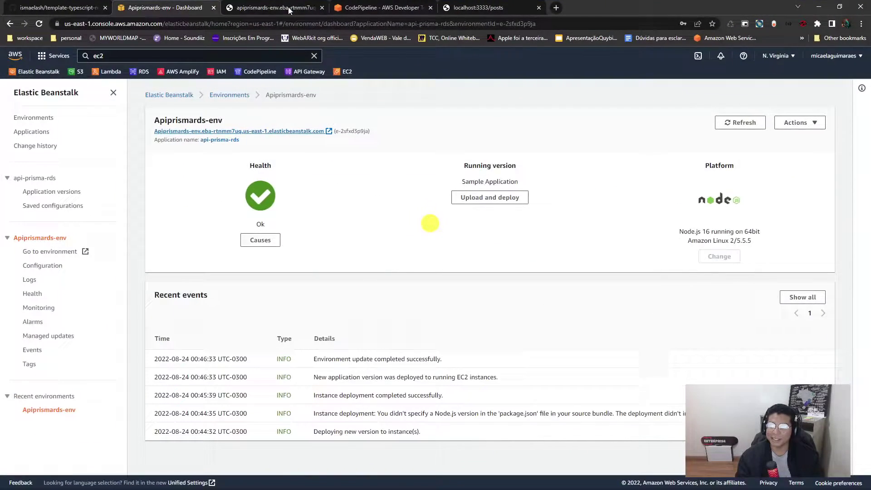
pyautogui.click(277, 8)
pyautogui.press('F5')
pyautogui.tripleClick(106, 202)
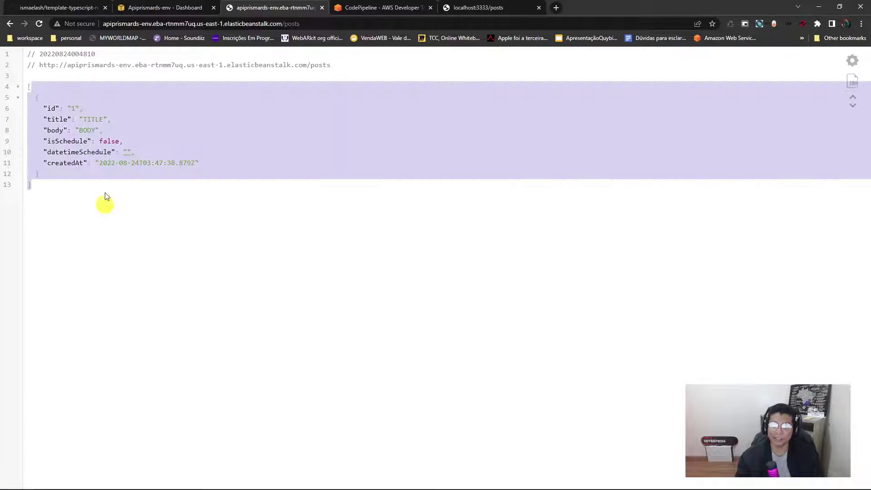
pyautogui.click(108, 182)
pyautogui.click(478, 7)
pyautogui.press('F5')
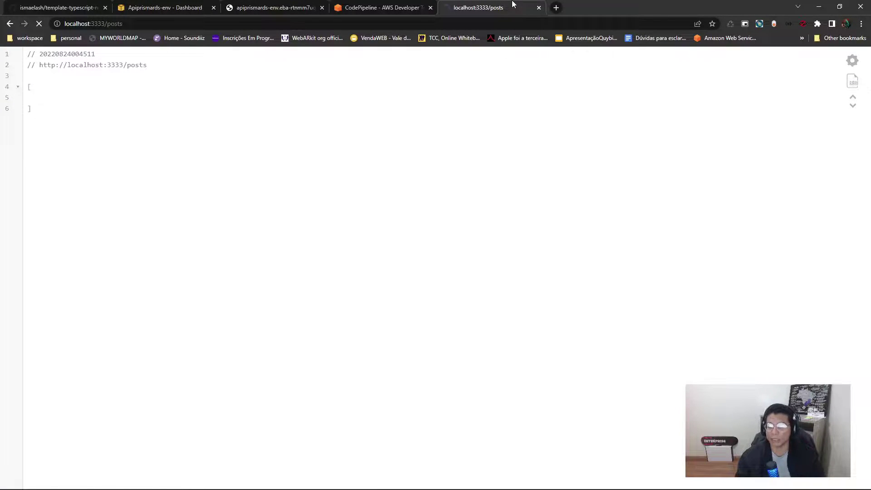
# Git push the migration commit and watch the api-ts-prisma-rds-main pipeline's Source stage start
pyautogui.press('super+Tab')
pyautogui.click(737, 211)
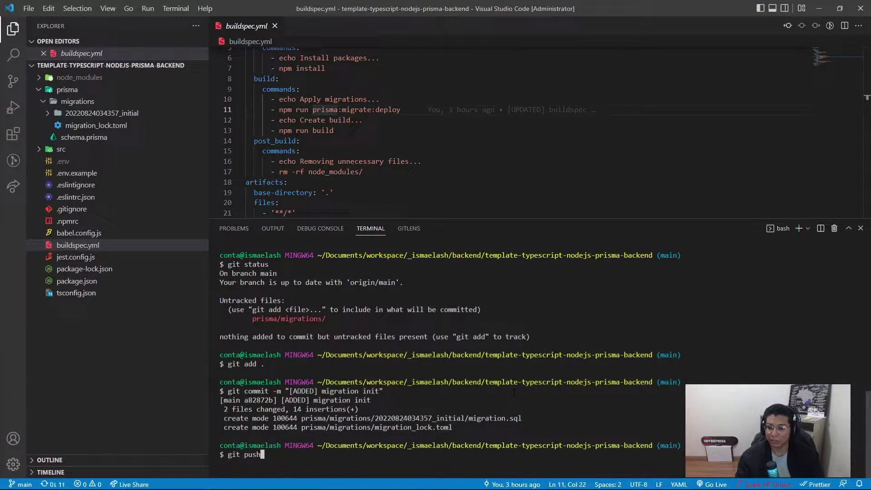
pyautogui.hotkey('alt', 'Tab')
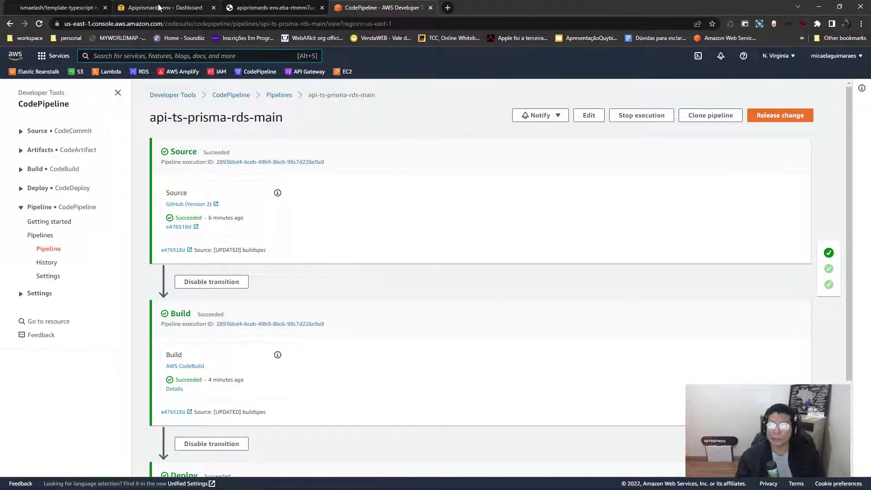
pyautogui.click(154, 8)
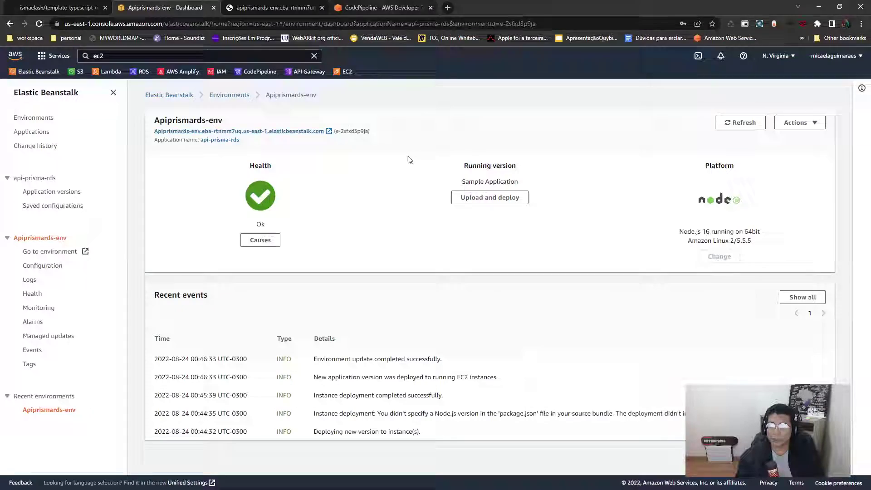
pyautogui.hotkey('alt', 'Tab')
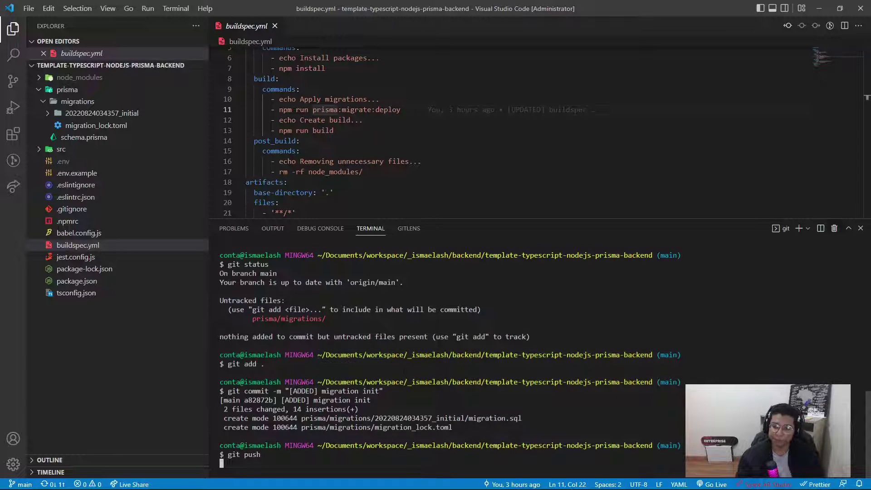
pyautogui.hotkey('alt', 'Tab')
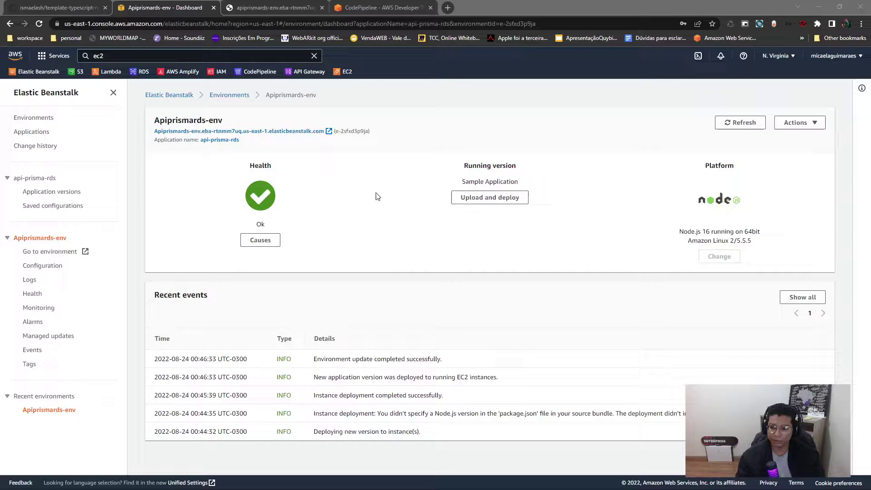
pyautogui.click(339, 8)
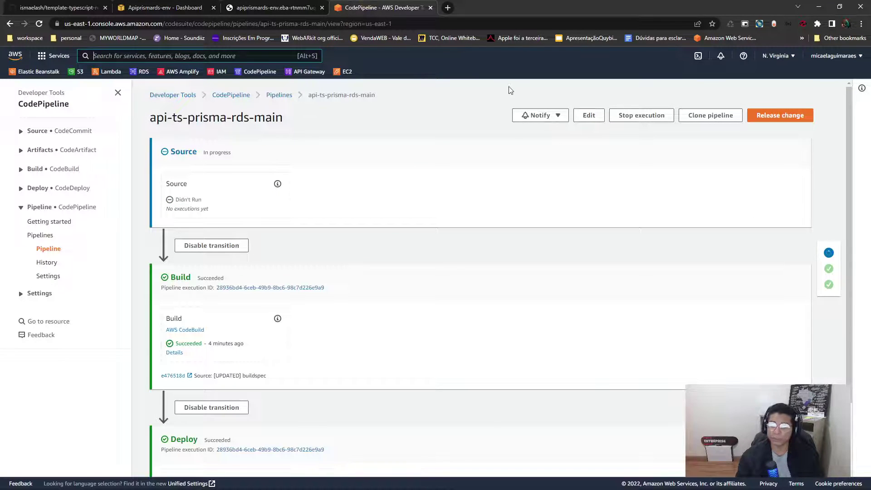